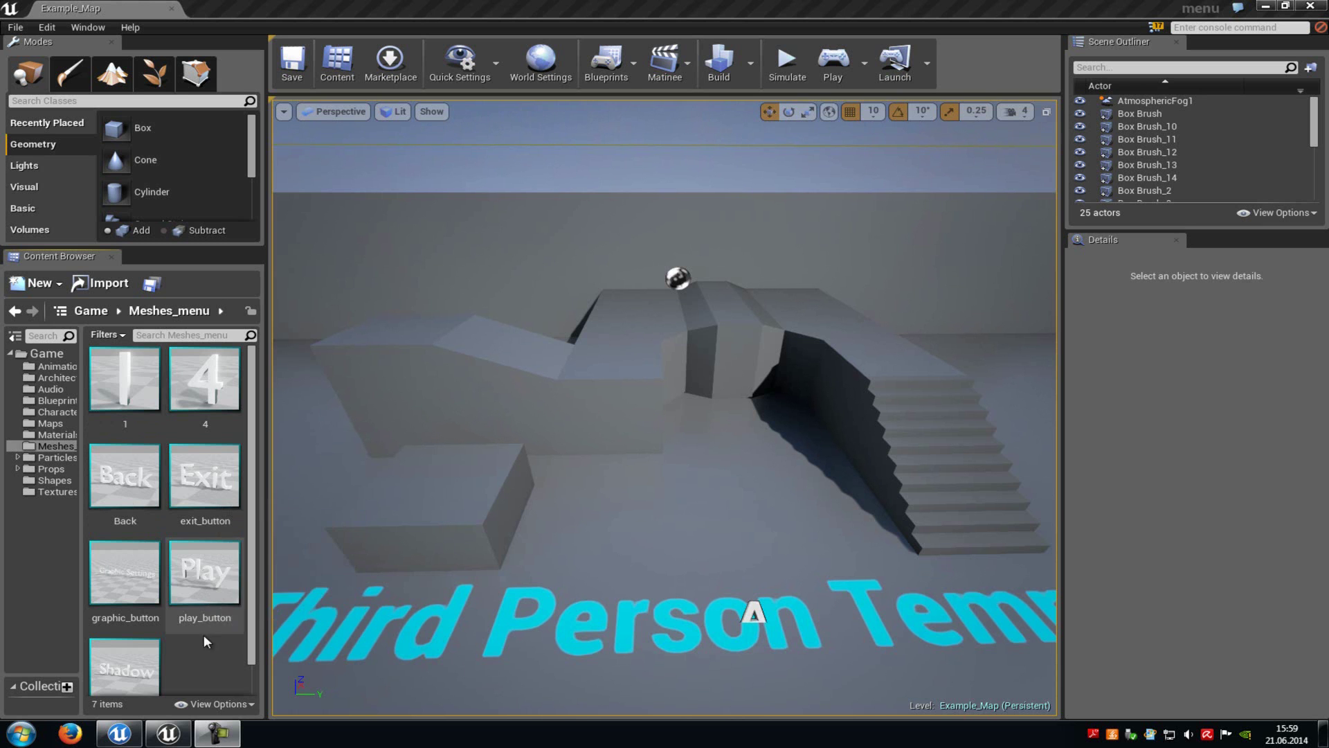
- Create an Actor-based Blueprint named Menu in the Meshes_menu folder and open it for editing
{"action": "left_click", "coordinate": [213, 667]}
{"action": "right_click", "coordinate": [213, 666]}
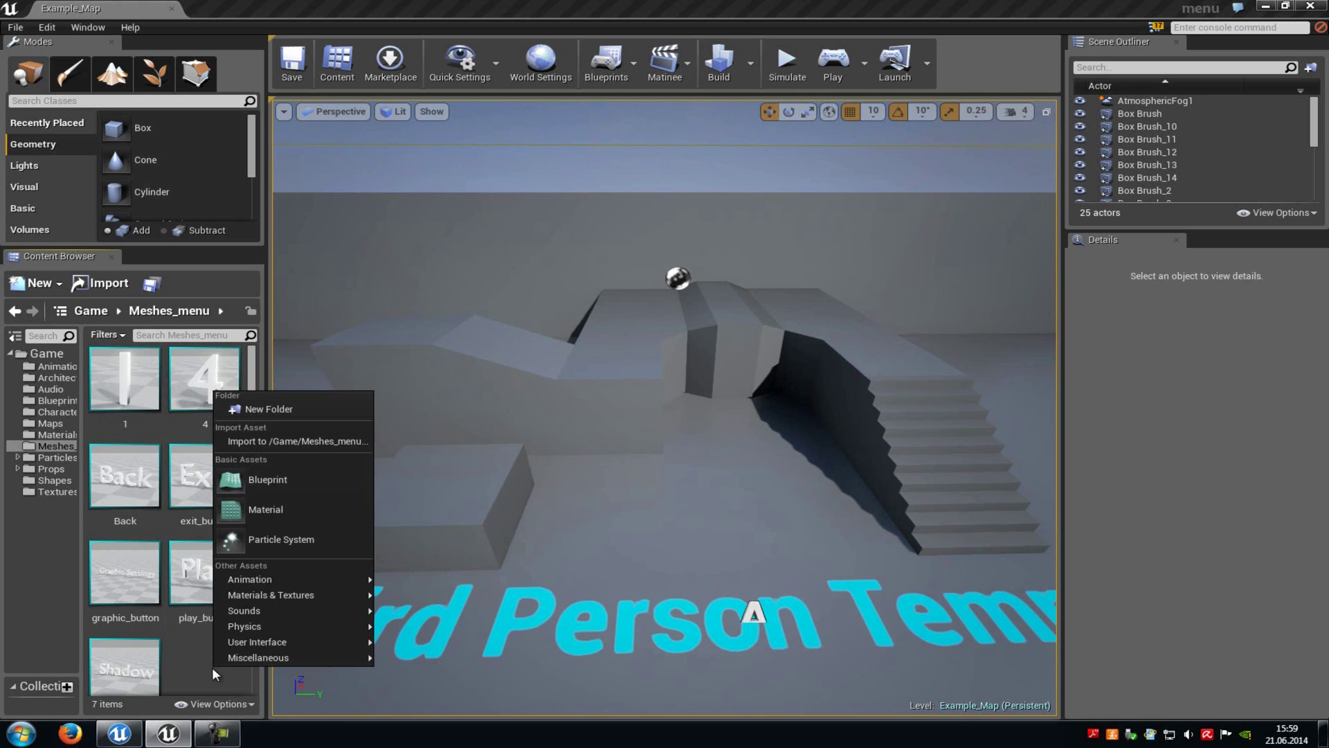
{"action": "left_click", "coordinate": [297, 485]}
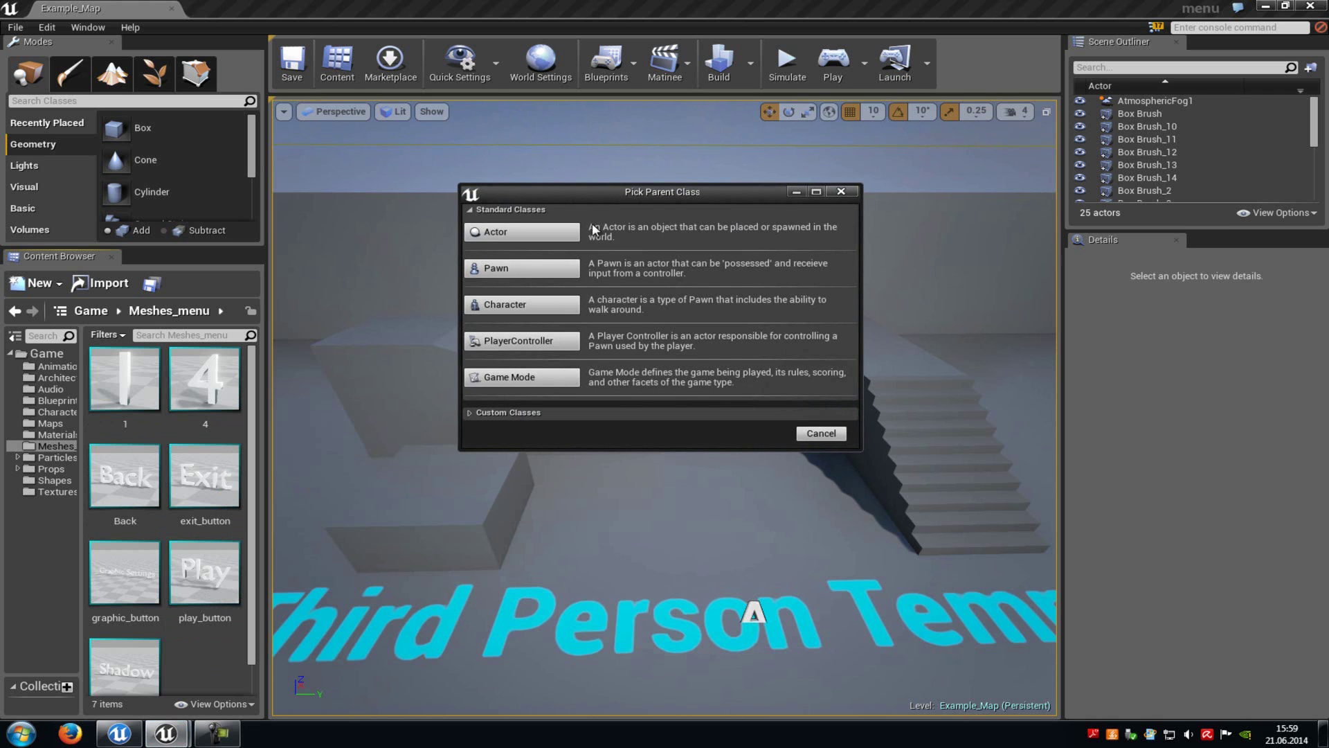
{"action": "left_click", "coordinate": [530, 237]}
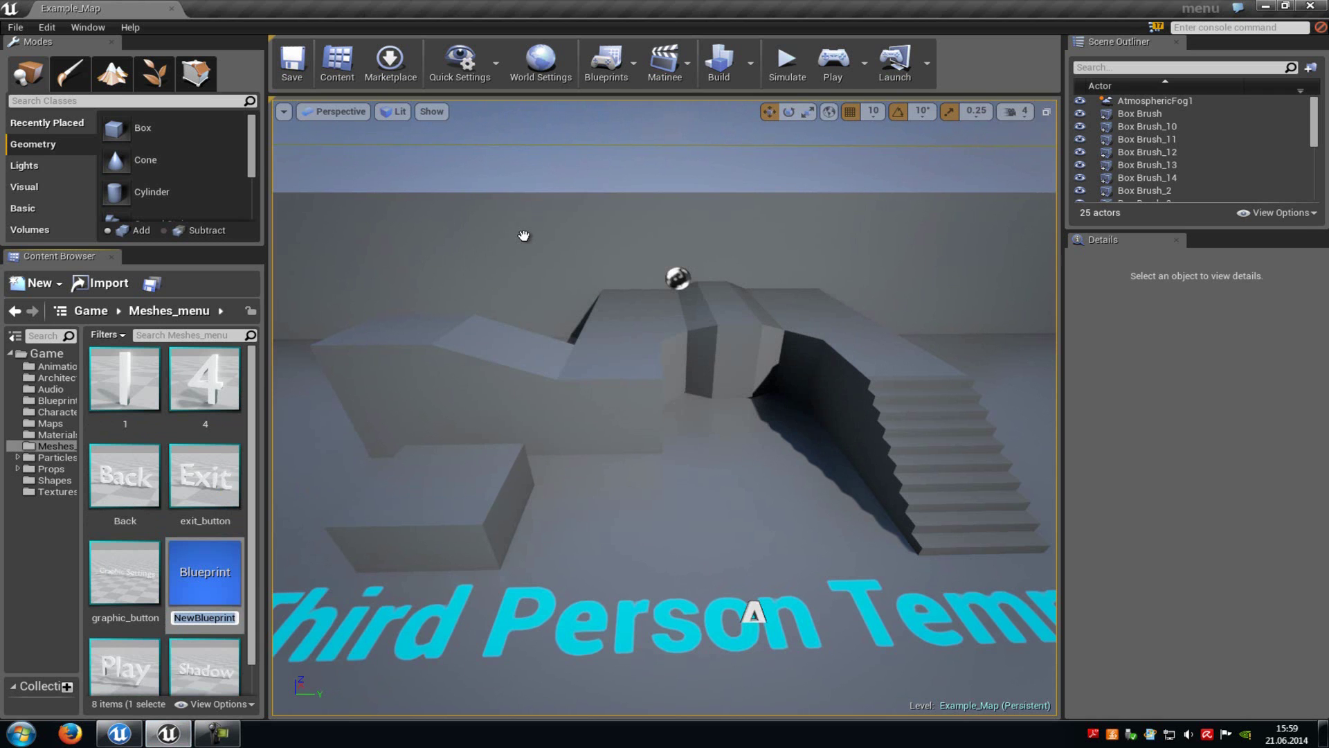
{"action": "type", "text": "menu"}
{"action": "left_click", "coordinate": [215, 607]}
{"action": "double_click", "coordinate": [221, 603]}
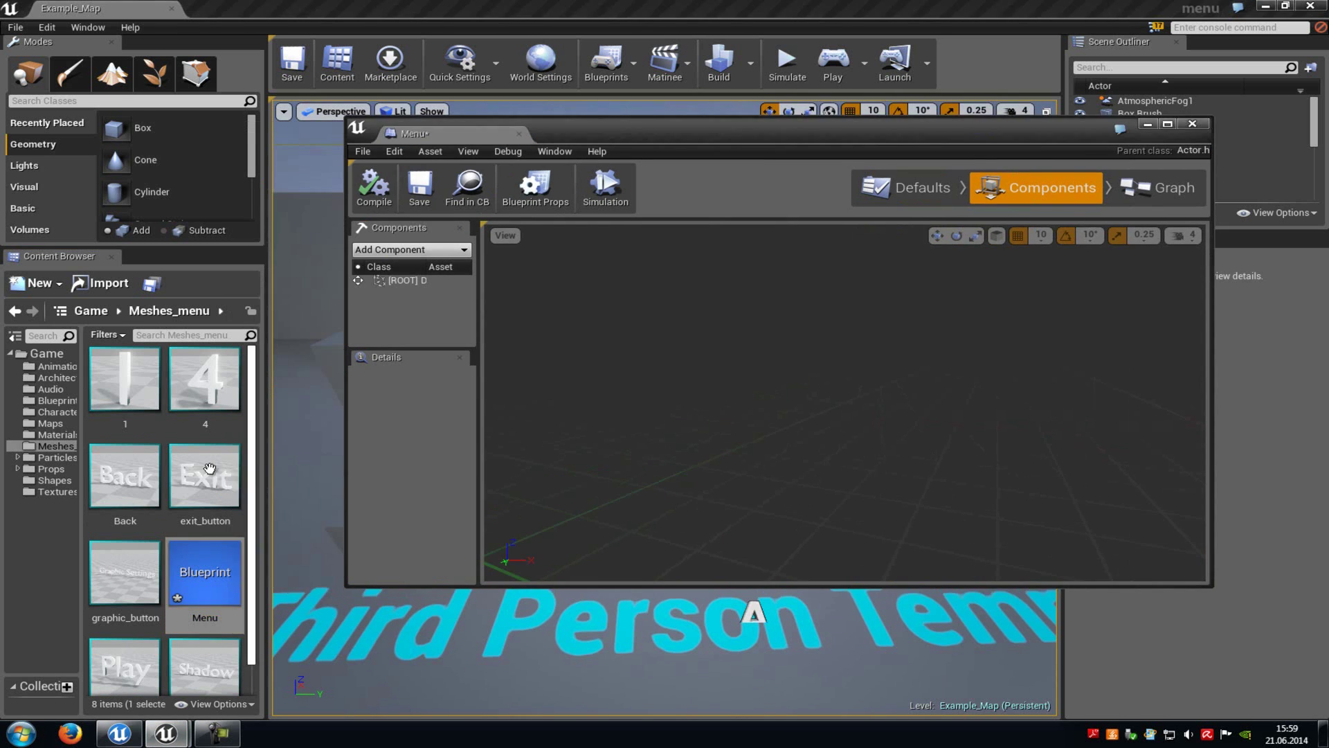
- Examine the number and text meshes available in the Meshes_menu folder, from 1 to shadow
{"action": "left_click", "coordinate": [131, 386]}
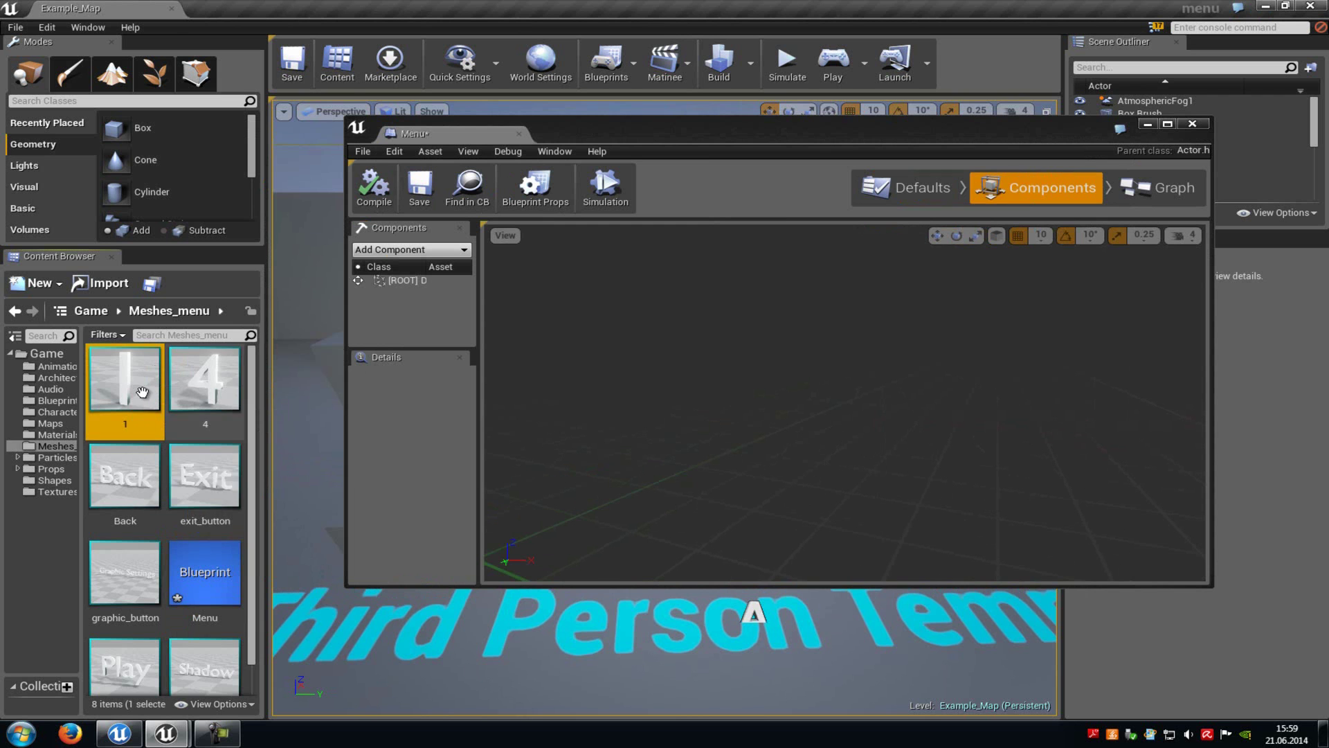
{"action": "left_click", "coordinate": [211, 365]}
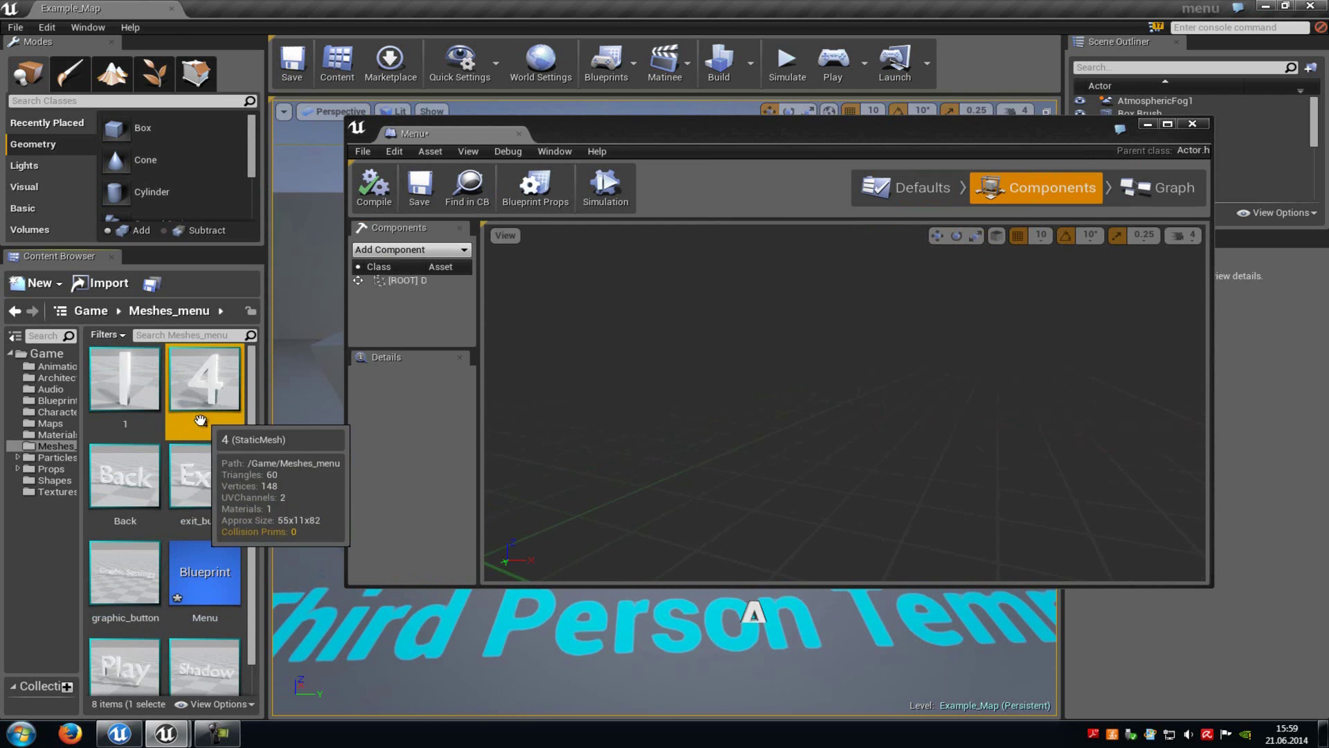
{"action": "left_click", "coordinate": [124, 476]}
{"action": "left_click", "coordinate": [187, 481]}
{"action": "scroll", "coordinate": [185, 483], "scroll_direction": "down", "scroll_amount": 1}
{"action": "left_click", "coordinate": [131, 529]}
{"action": "left_click", "coordinate": [128, 633]}
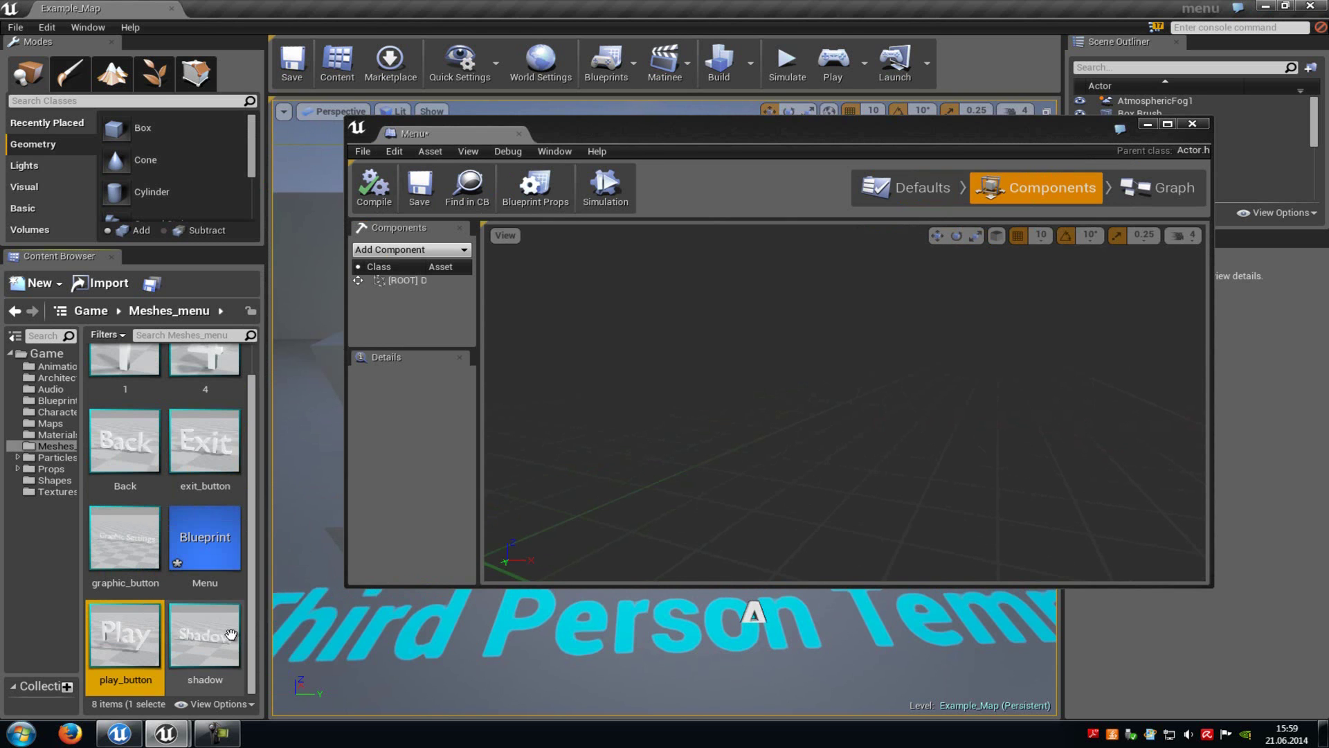
{"action": "left_click", "coordinate": [200, 631]}
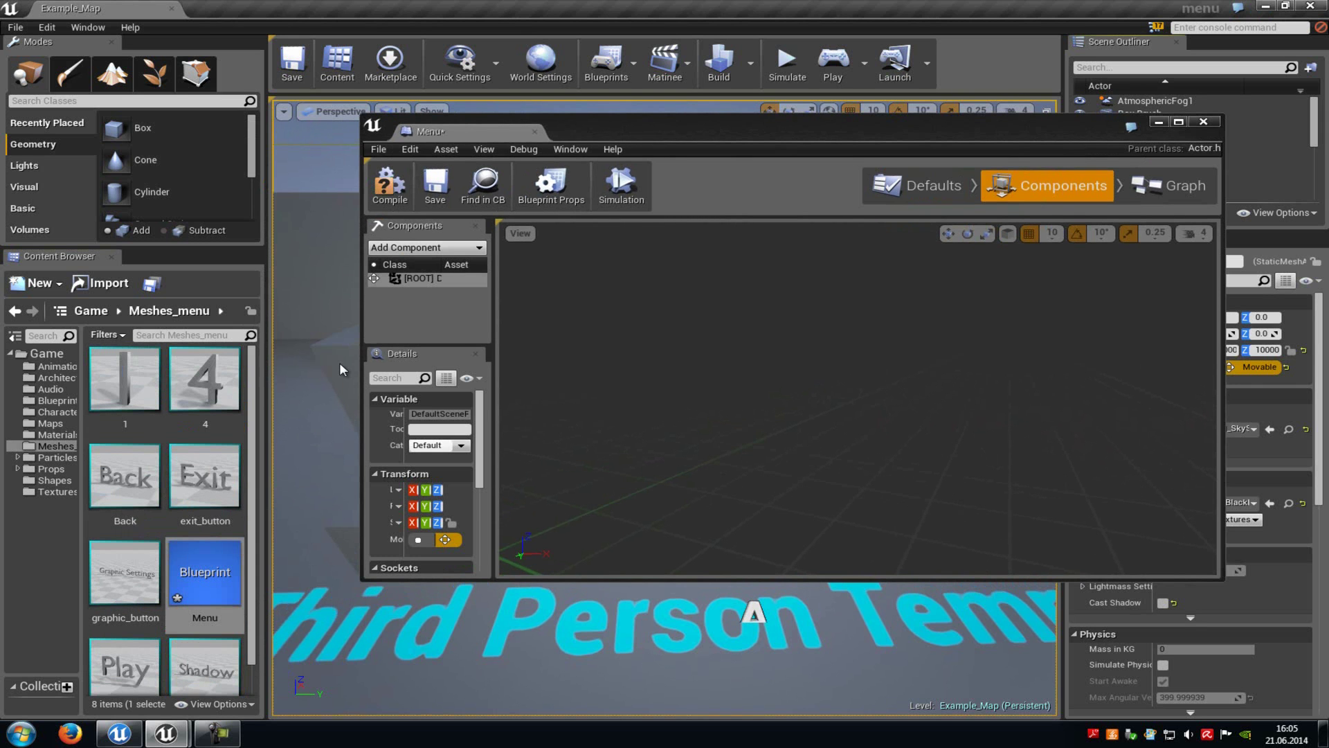
- Add an Audio component to the Menu Blueprint as its root
{"action": "left_click", "coordinate": [415, 247]}
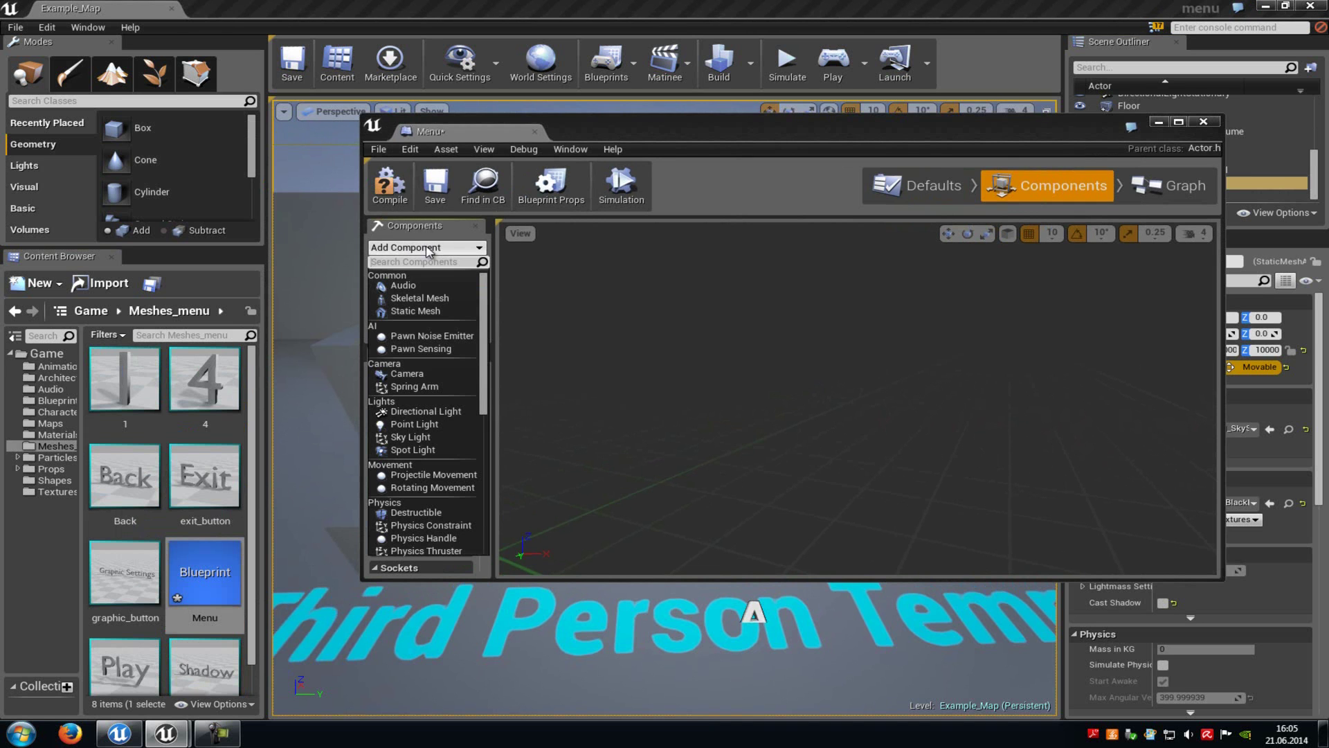
{"action": "left_click", "coordinate": [412, 284]}
{"action": "left_click", "coordinate": [422, 281]}
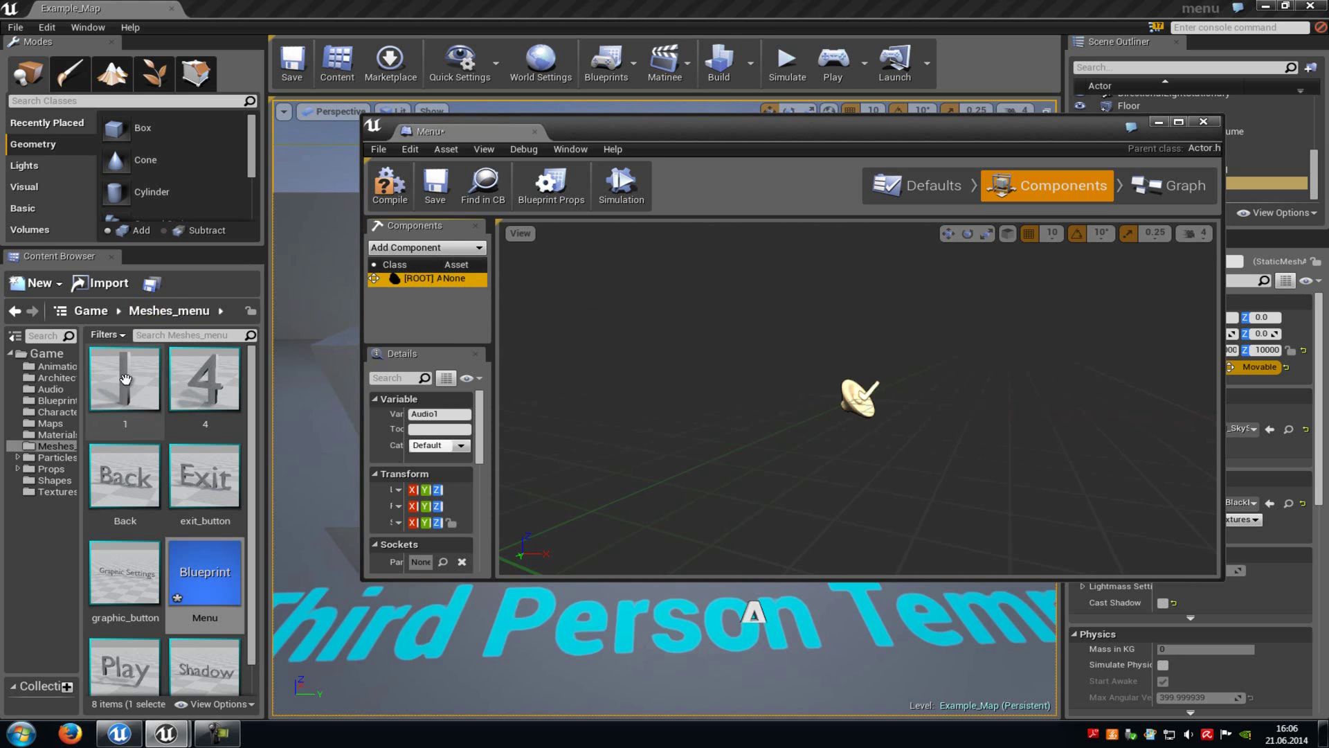
- Add the meshes 1, 4, Back, exit_button, graphic_button, play_button and shadow as components of the Menu Blueprint
{"action": "left_click", "coordinate": [145, 403]}
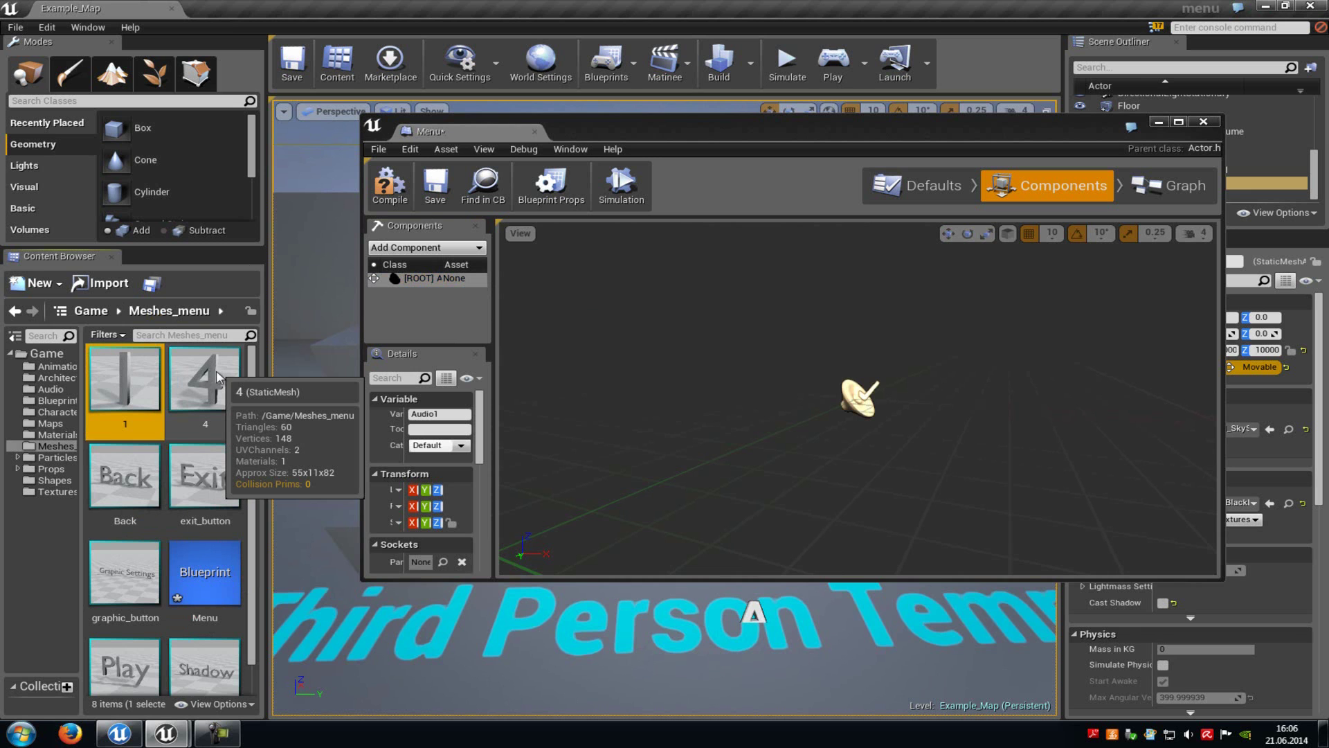
{"action": "left_click_drag", "start_coordinate": [125, 380], "coordinate": [365, 298]}
{"action": "left_click_drag", "start_coordinate": [201, 382], "coordinate": [444, 308]}
{"action": "left_click", "coordinate": [105, 474]}
{"action": "left_click_drag", "start_coordinate": [106, 475], "coordinate": [443, 333]}
{"action": "left_click_drag", "start_coordinate": [205, 476], "coordinate": [443, 331]}
{"action": "left_click_drag", "start_coordinate": [135, 554], "coordinate": [444, 331]}
{"action": "left_click_drag", "start_coordinate": [125, 668], "coordinate": [443, 331]}
{"action": "left_click_drag", "start_coordinate": [205, 668], "coordinate": [443, 331]}
{"action": "scroll", "coordinate": [127, 573], "scroll_direction": "down", "scroll_amount": 1}
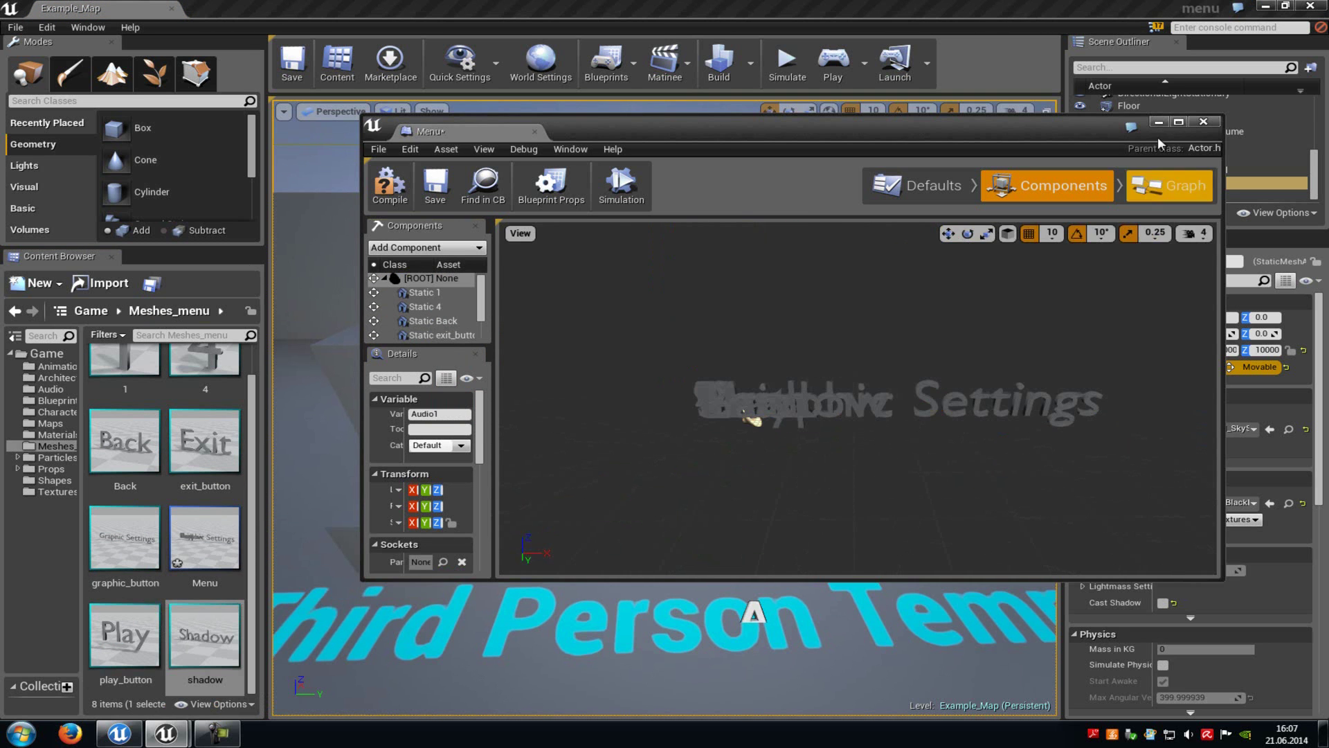
- Maximize the Blueprint editor and move the Play mesh above the other text, centred at a height of about 290
{"action": "left_click", "coordinate": [1179, 122]}
{"action": "scroll", "coordinate": [910, 255], "scroll_direction": "up", "scroll_amount": 2}
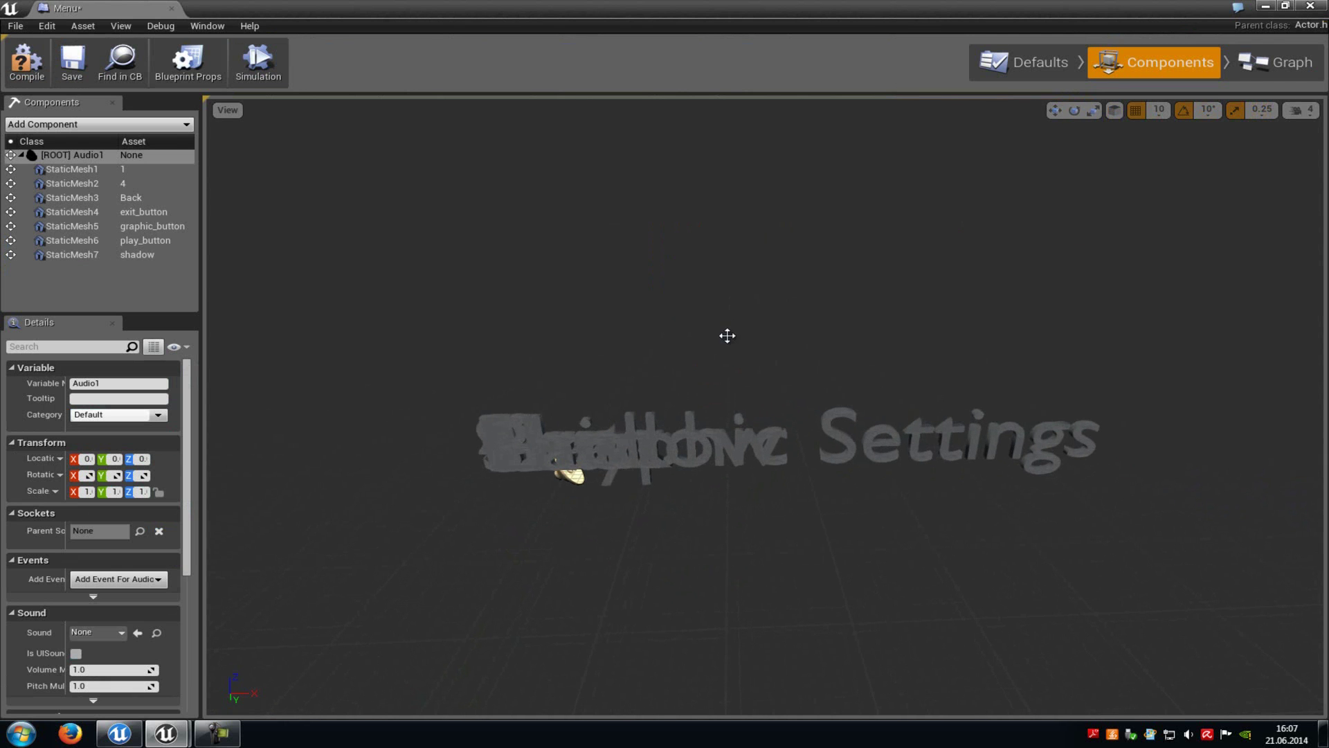
{"action": "left_click_drag", "start_coordinate": [727, 341], "coordinate": [816, 410]}
{"action": "mouse_move", "coordinate": [789, 380]}
{"action": "right_mouse_down"}
{"action": "mouse_move", "coordinate": [798, 412]}
{"action": "mouse_move", "coordinate": [769, 381]}
{"action": "right_mouse_up"}
{"action": "left_click", "coordinate": [85, 244]}
{"action": "left_click_drag", "start_coordinate": [544, 475], "coordinate": [783, 457]}
{"action": "left_click_drag", "start_coordinate": [725, 405], "coordinate": [727, 142]}
{"action": "right_click_drag", "start_coordinate": [741, 303], "coordinate": [762, 352]}
{"action": "left_click_drag", "start_coordinate": [764, 349], "coordinate": [773, 316]}
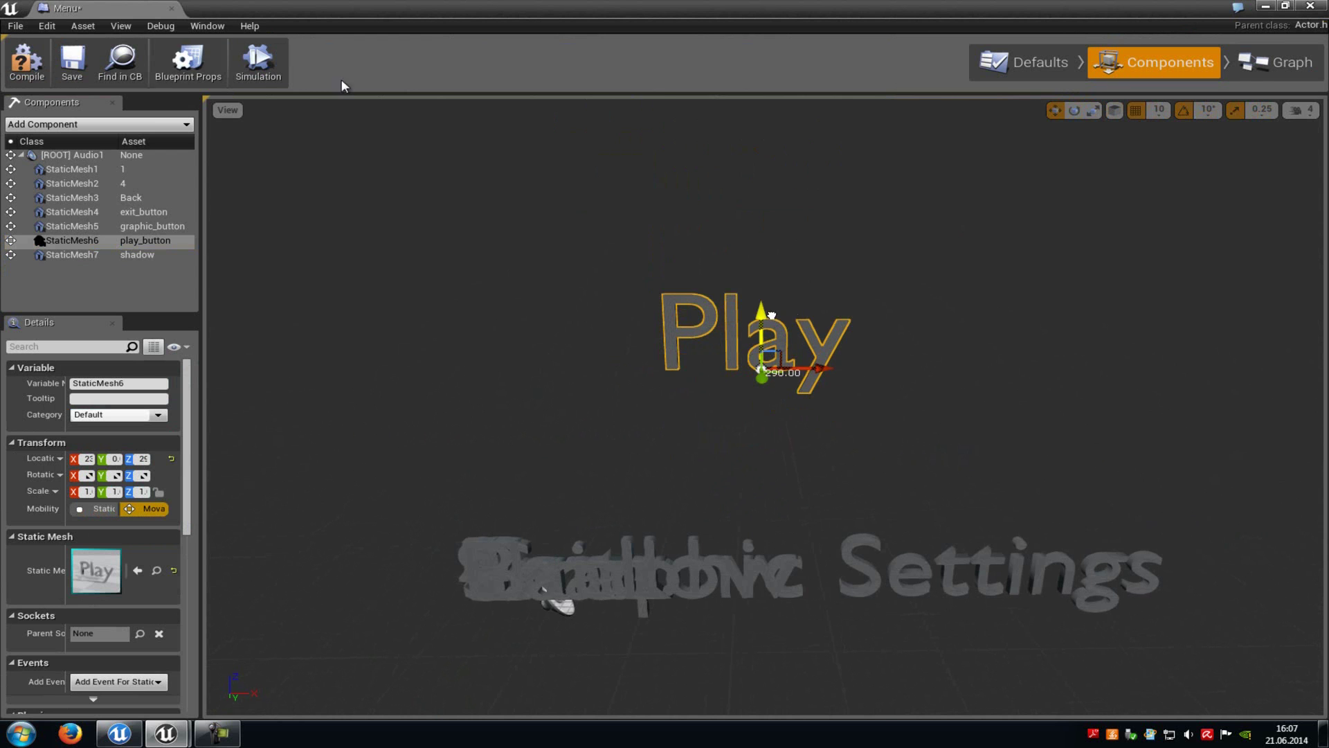
- Move the exit_button mesh out of the text pile and place it directly beneath Play
{"action": "left_click", "coordinate": [128, 199]}
{"action": "left_click", "coordinate": [527, 561]}
{"action": "left_click_drag", "start_coordinate": [526, 561], "coordinate": [808, 477]}
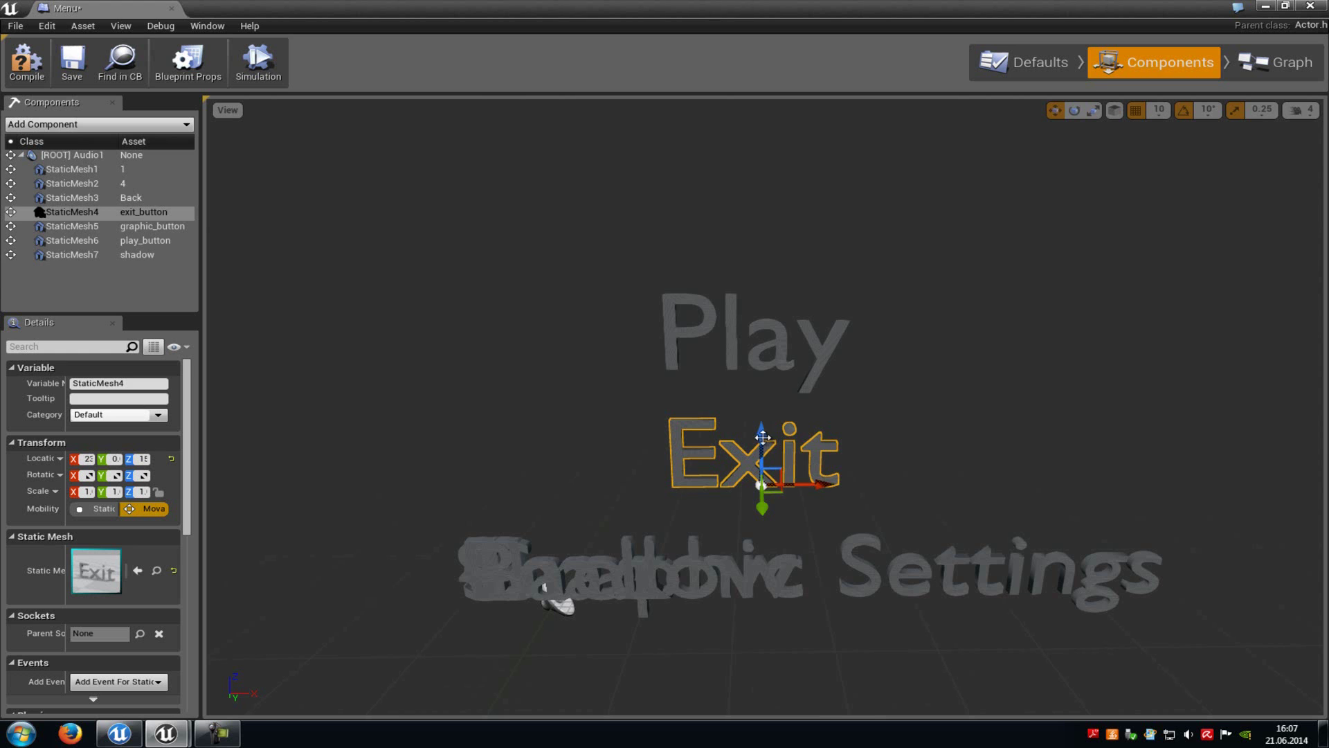
{"action": "left_click_drag", "start_coordinate": [763, 437], "coordinate": [763, 430]}
- Raise the Graphic Settings mesh and shift it slightly back along X so it sits centred beneath Exit
{"action": "left_click", "coordinate": [119, 231]}
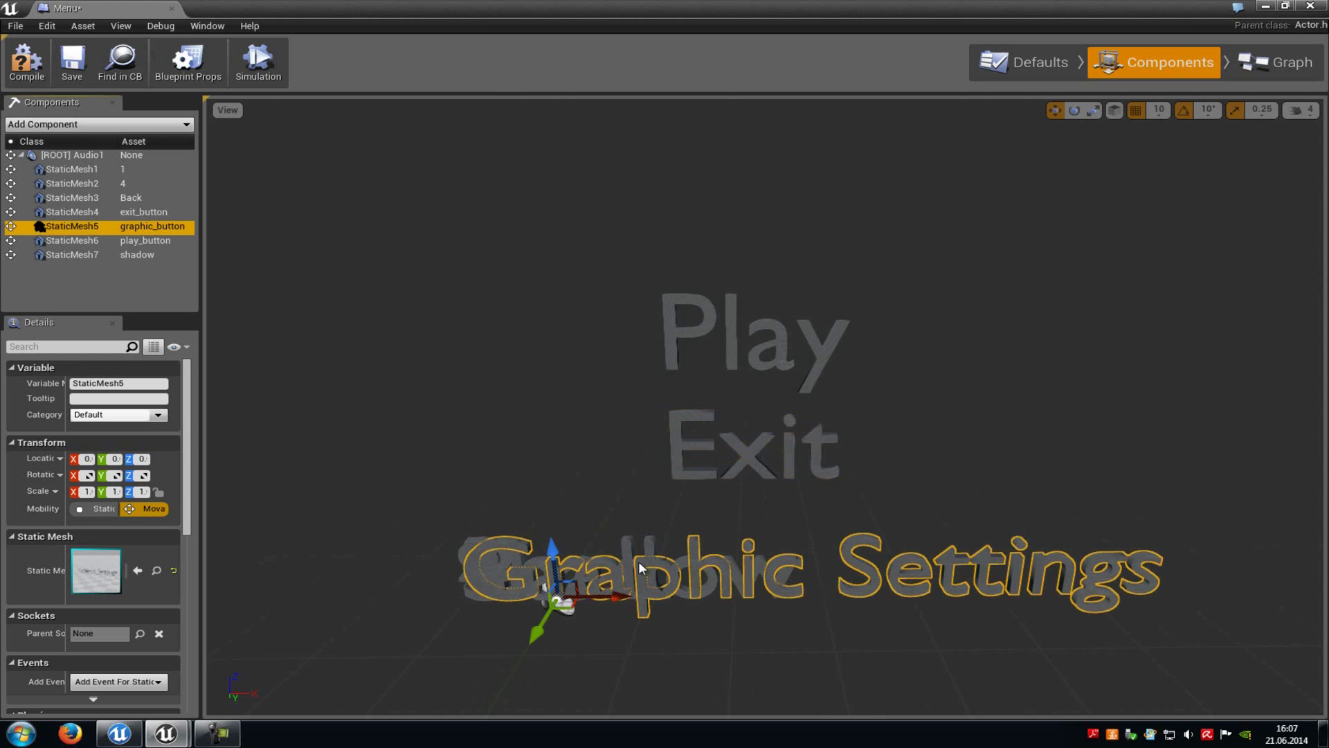
{"action": "left_click_drag", "start_coordinate": [557, 554], "coordinate": [558, 517]}
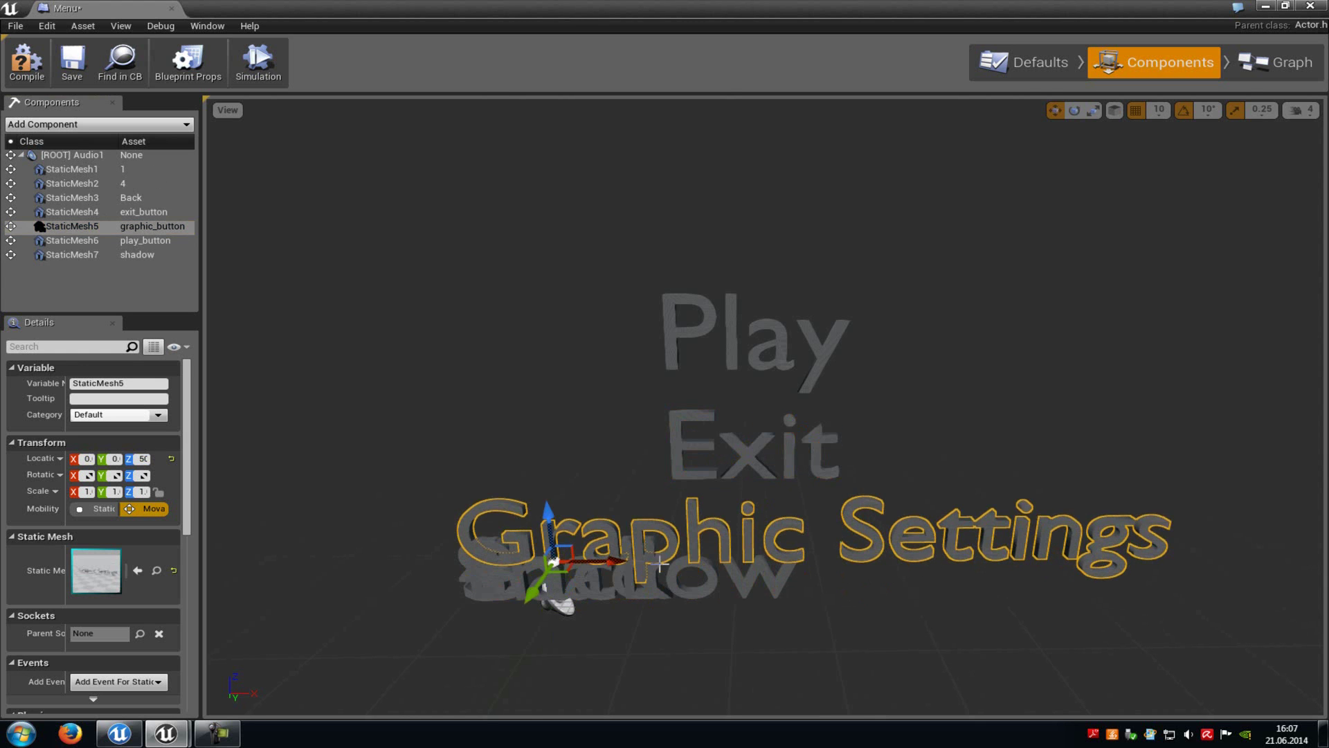
{"action": "left_click_drag", "start_coordinate": [582, 568], "coordinate": [556, 568]}
{"action": "left_click_drag", "start_coordinate": [524, 522], "coordinate": [524, 531]}
{"action": "right_click_drag", "start_coordinate": [736, 524], "coordinate": [725, 548]}
{"action": "scroll", "coordinate": [725, 548], "scroll_direction": "down", "scroll_amount": 2}
{"action": "scroll", "coordinate": [724, 518], "scroll_direction": "up", "scroll_amount": 1}
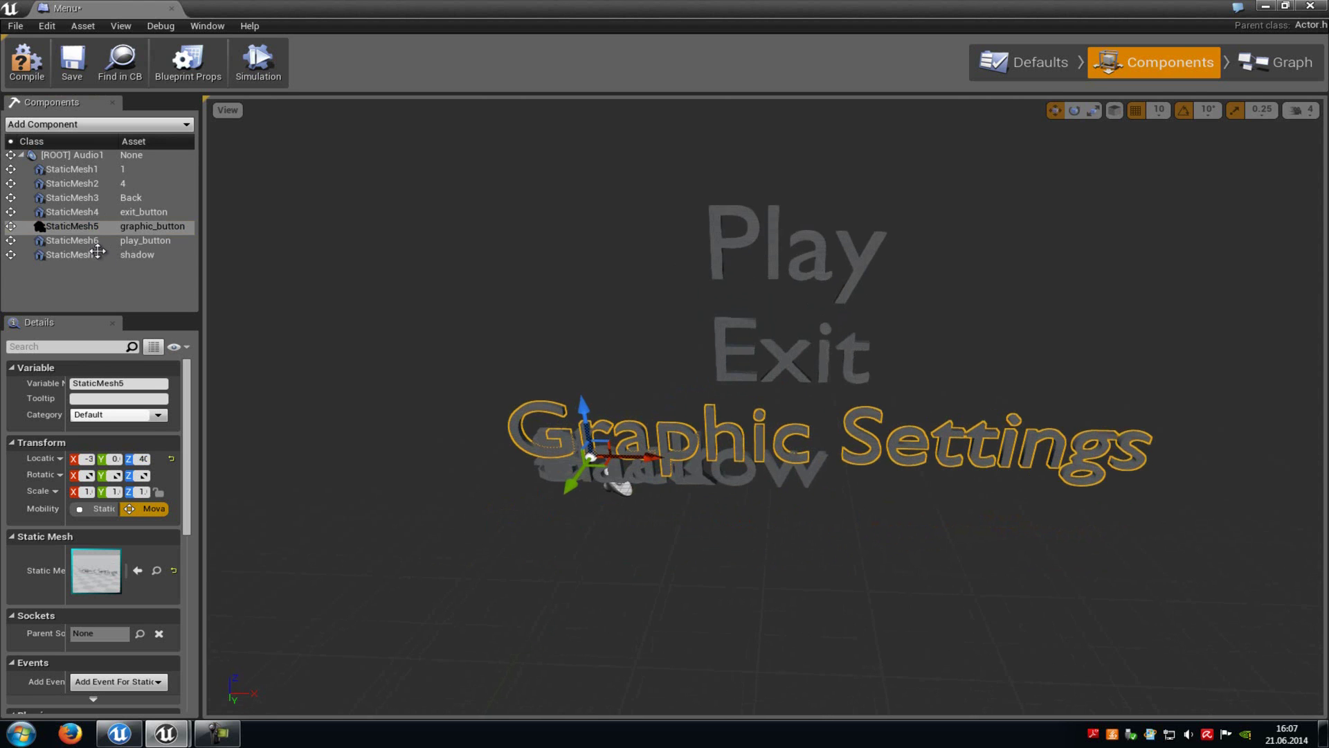
- Shrink the Shadow mesh and place it between Exit and Graphic Settings at a height of about 110, postponing the autosave
{"action": "left_click", "coordinate": [97, 254]}
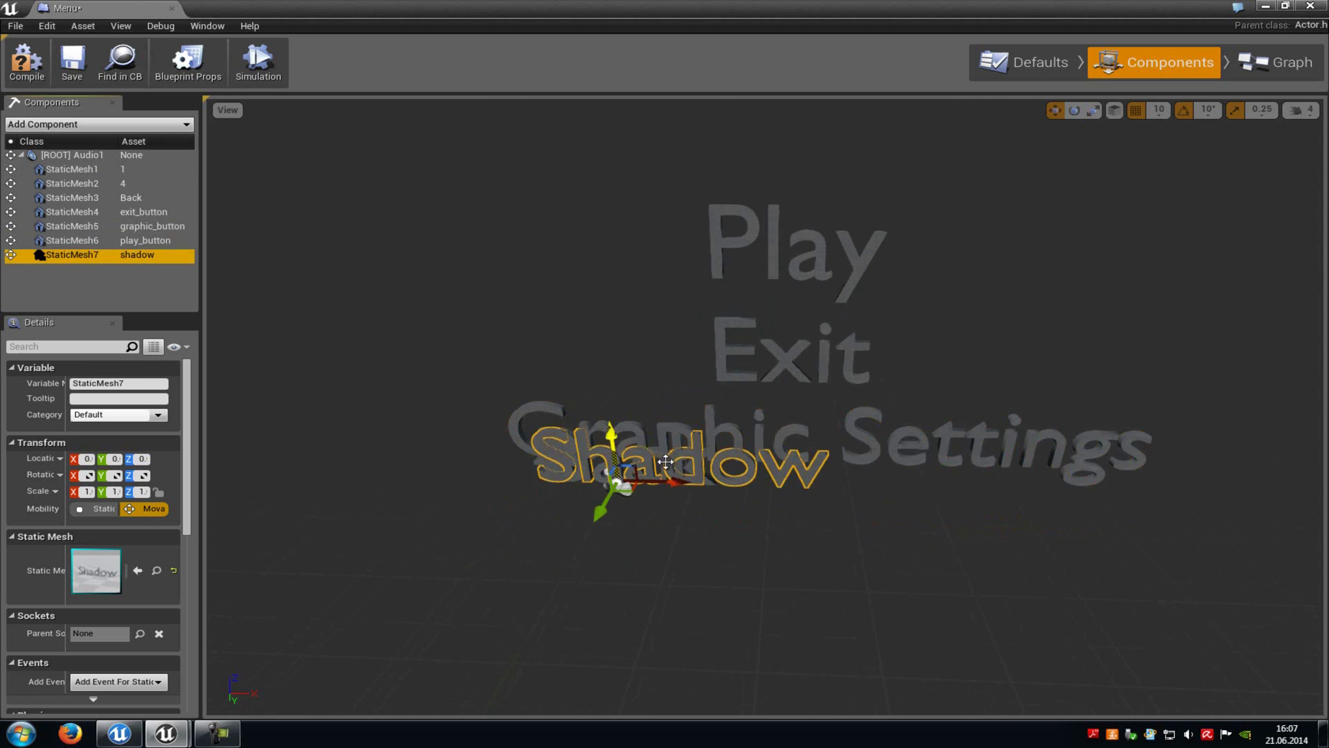
{"action": "right_click_drag", "start_coordinate": [683, 495], "coordinate": [683, 506]}
{"action": "scroll", "coordinate": [683, 495], "scroll_direction": "up", "scroll_amount": 1}
{"action": "key", "text": "r"}
{"action": "left_click_drag", "start_coordinate": [610, 447], "coordinate": [733, 377]}
{"action": "key", "text": "w"}
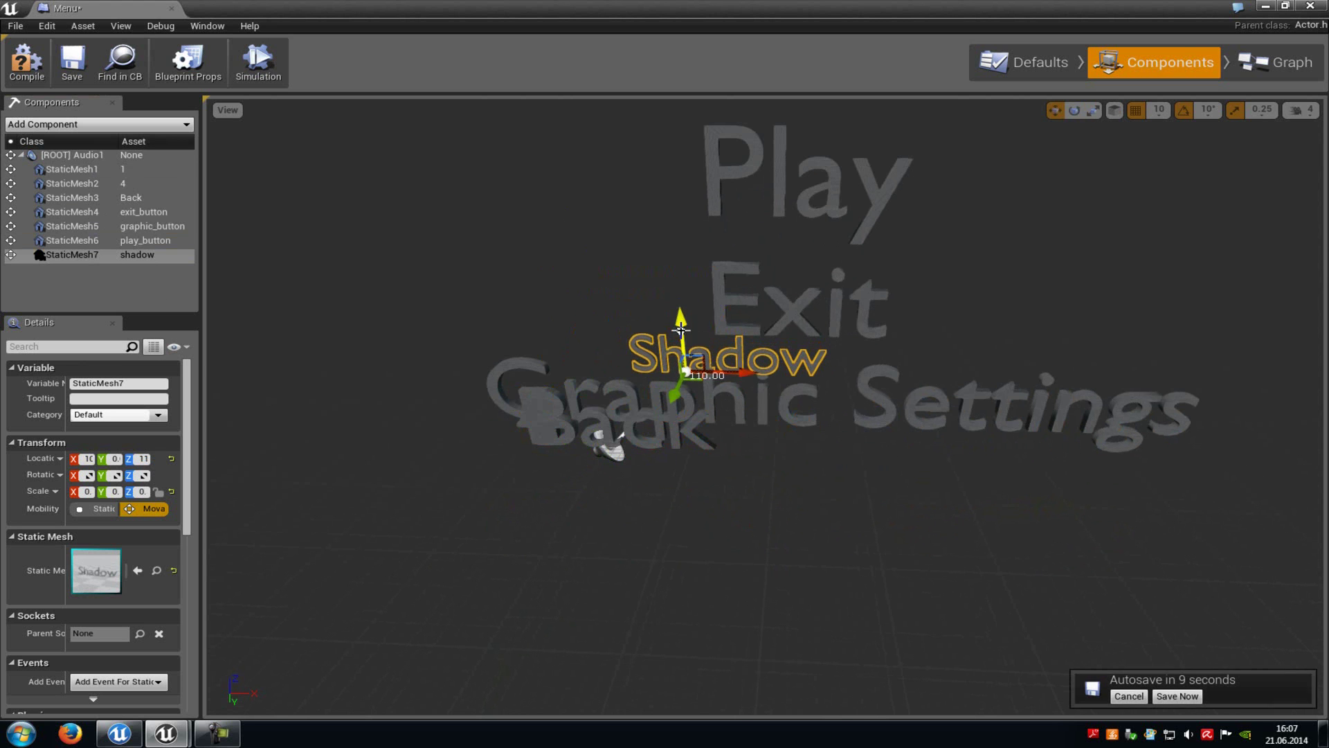
{"action": "left_click", "coordinate": [1130, 695]}
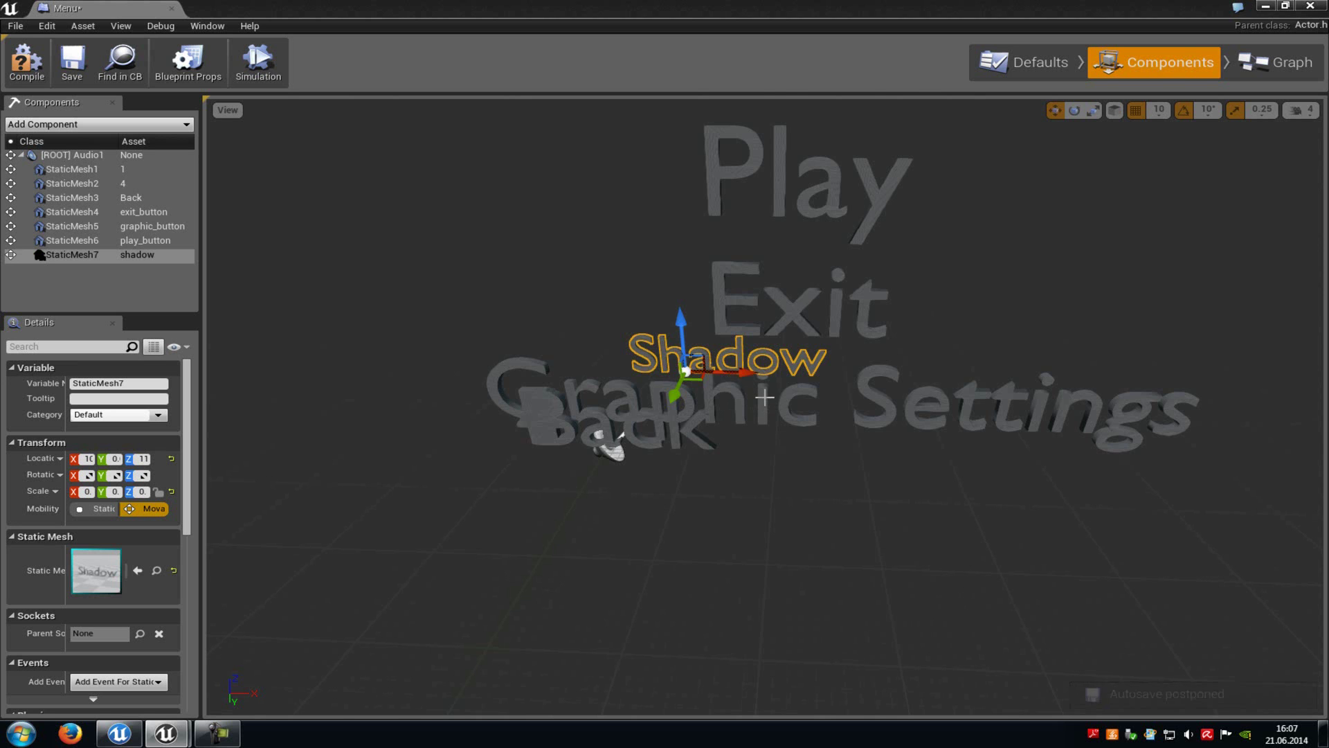
- Shrink the 1 and 4 meshes and place them side by side above the word Settings, level with Shadow
{"action": "scroll", "coordinate": [730, 410], "scroll_direction": "up", "scroll_amount": 3}
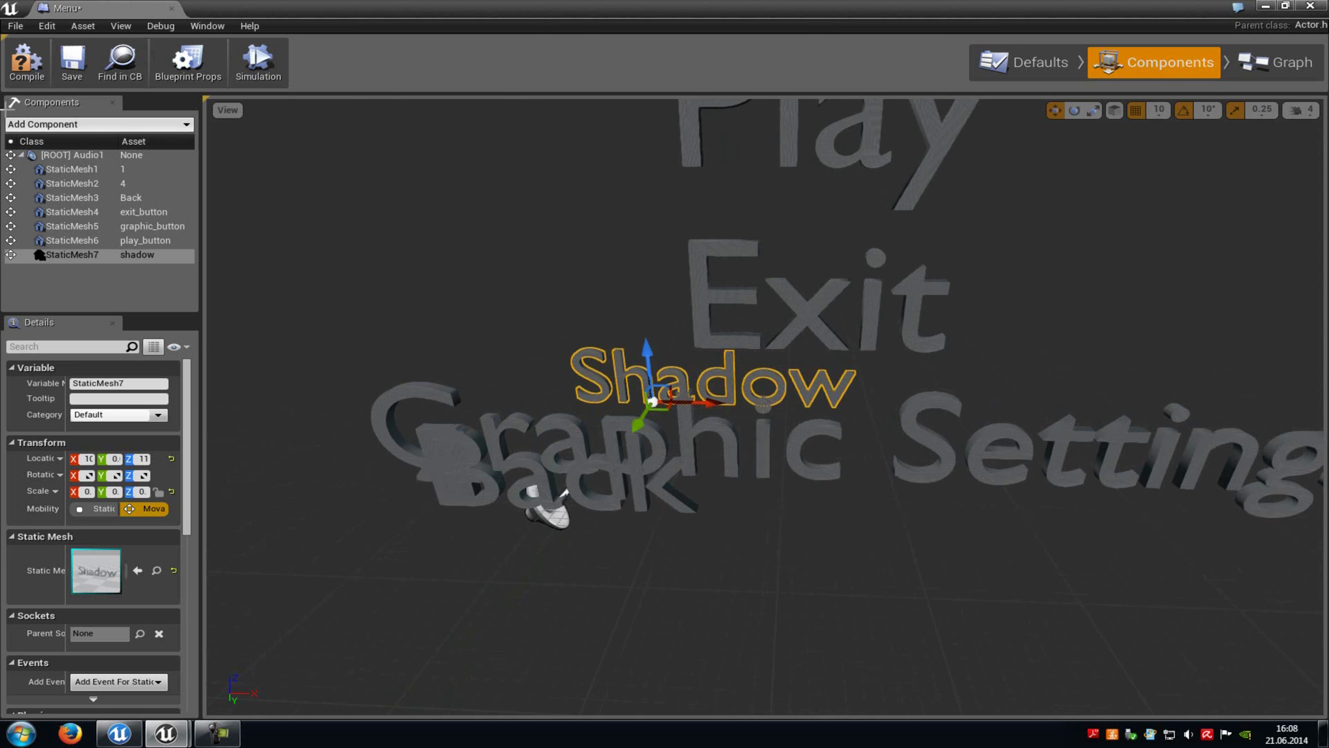
{"action": "left_click", "coordinate": [72, 169]}
{"action": "left_click_drag", "start_coordinate": [618, 513], "coordinate": [1095, 380]}
{"action": "left_click", "coordinate": [104, 183]}
{"action": "left_click_drag", "start_coordinate": [1133, 535], "coordinate": [1106, 528]}
{"action": "key", "text": "r"}
{"action": "key", "text": "w"}
{"action": "left_click_drag", "start_coordinate": [1123, 483], "coordinate": [1150, 381]}
- Shrink the Back mesh and place it beneath the 1 and 4 meshes
{"action": "left_click", "coordinate": [655, 488]}
{"action": "left_click_drag", "start_coordinate": [687, 504], "coordinate": [965, 444]}
{"action": "key", "text": "r"}
{"action": "key", "text": "w"}
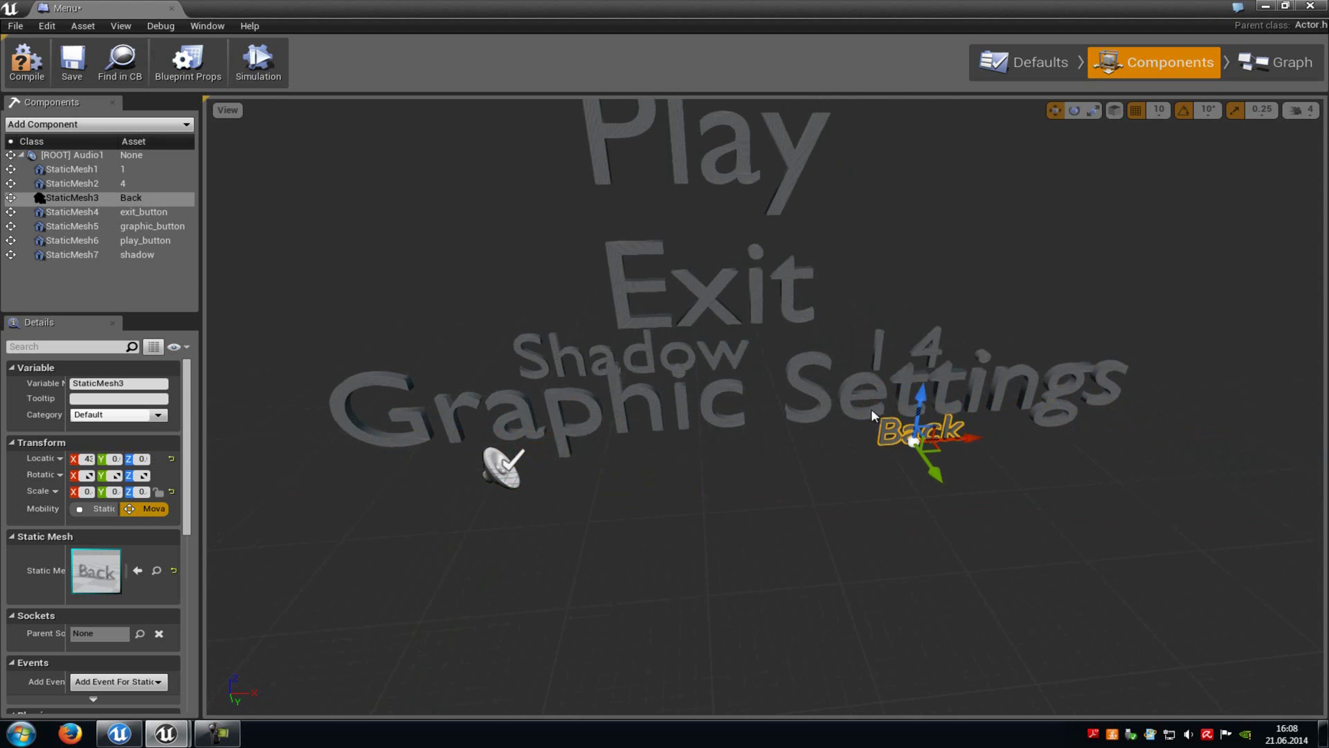
{"action": "right_click_drag", "start_coordinate": [872, 409], "coordinate": [879, 406]}
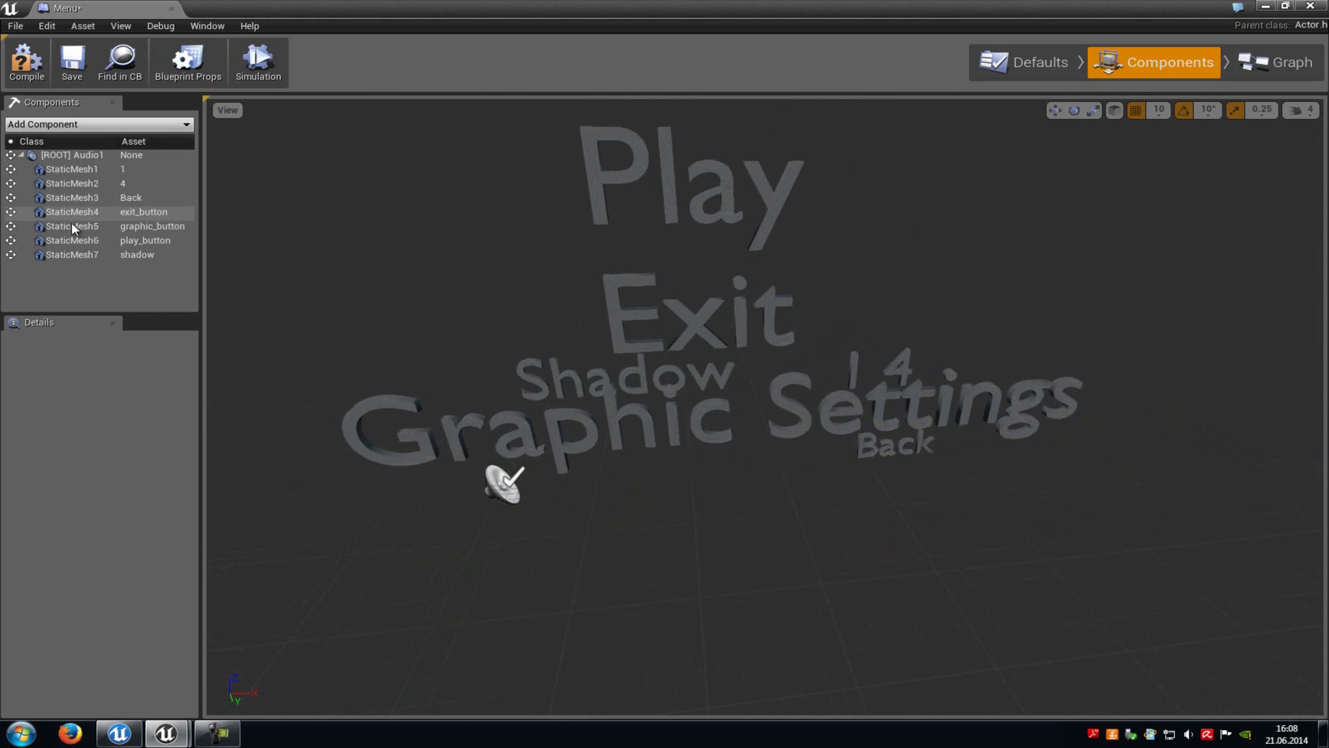
- Duplicate the graphic_button mesh component and raise the copy to the height of the Play text
{"action": "right_click", "coordinate": [72, 223]}
{"action": "left_click", "coordinate": [110, 253]}
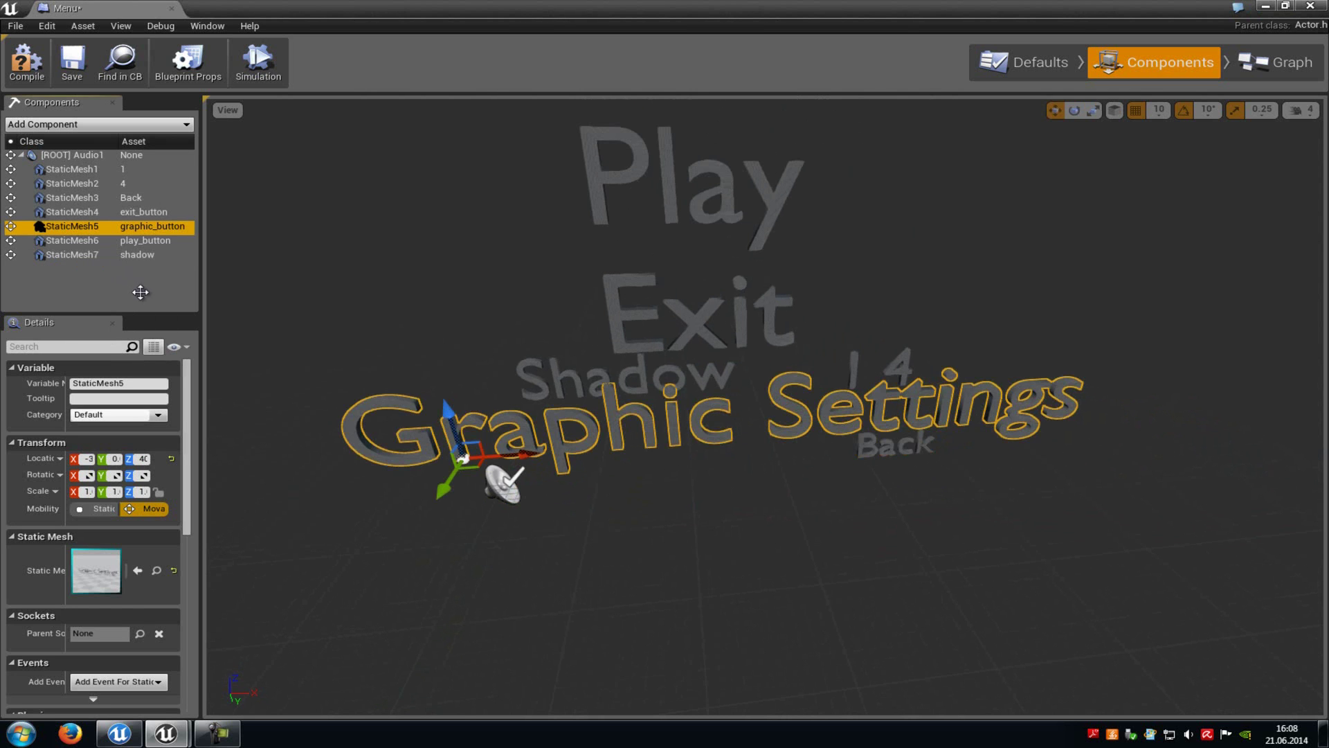
{"action": "right_click", "coordinate": [122, 291]}
{"action": "left_click", "coordinate": [139, 303]}
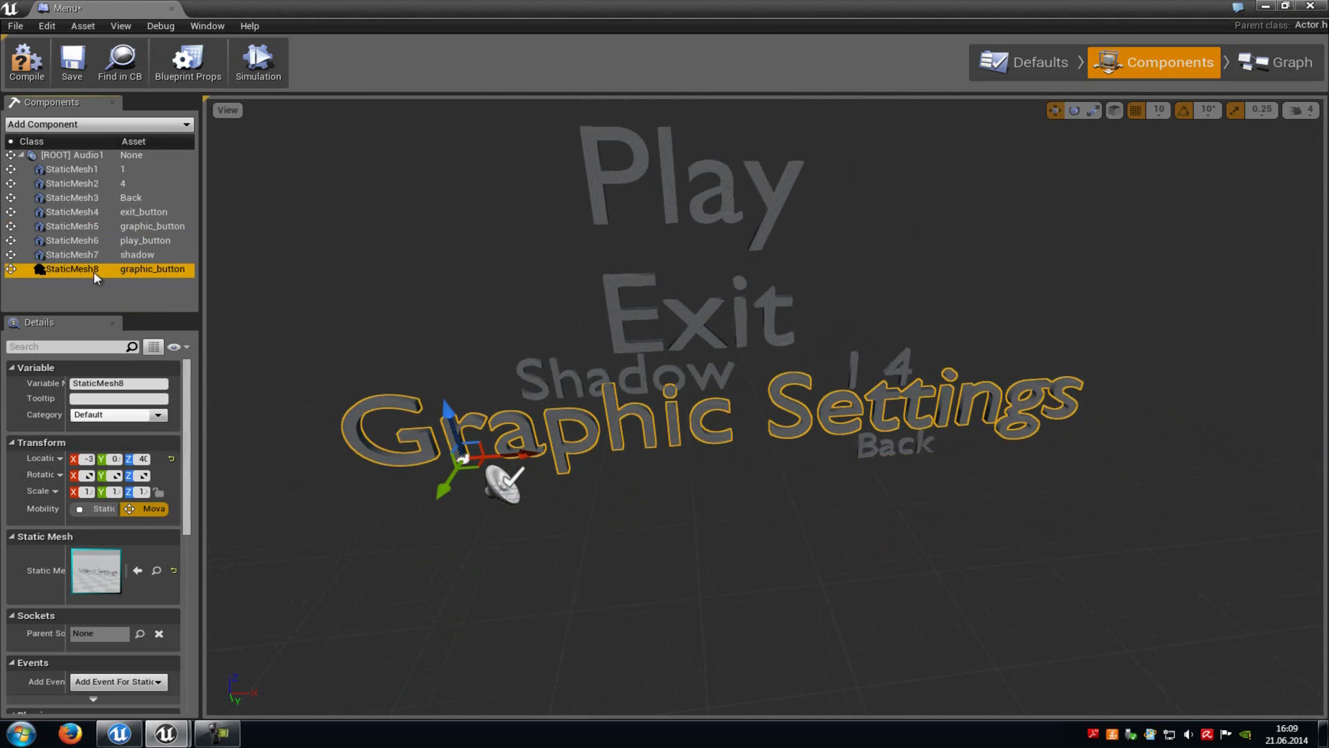
{"action": "left_click_drag", "start_coordinate": [447, 268], "coordinate": [468, 159]}
{"action": "scroll", "coordinate": [693, 360], "scroll_direction": "down", "scroll_amount": 3}
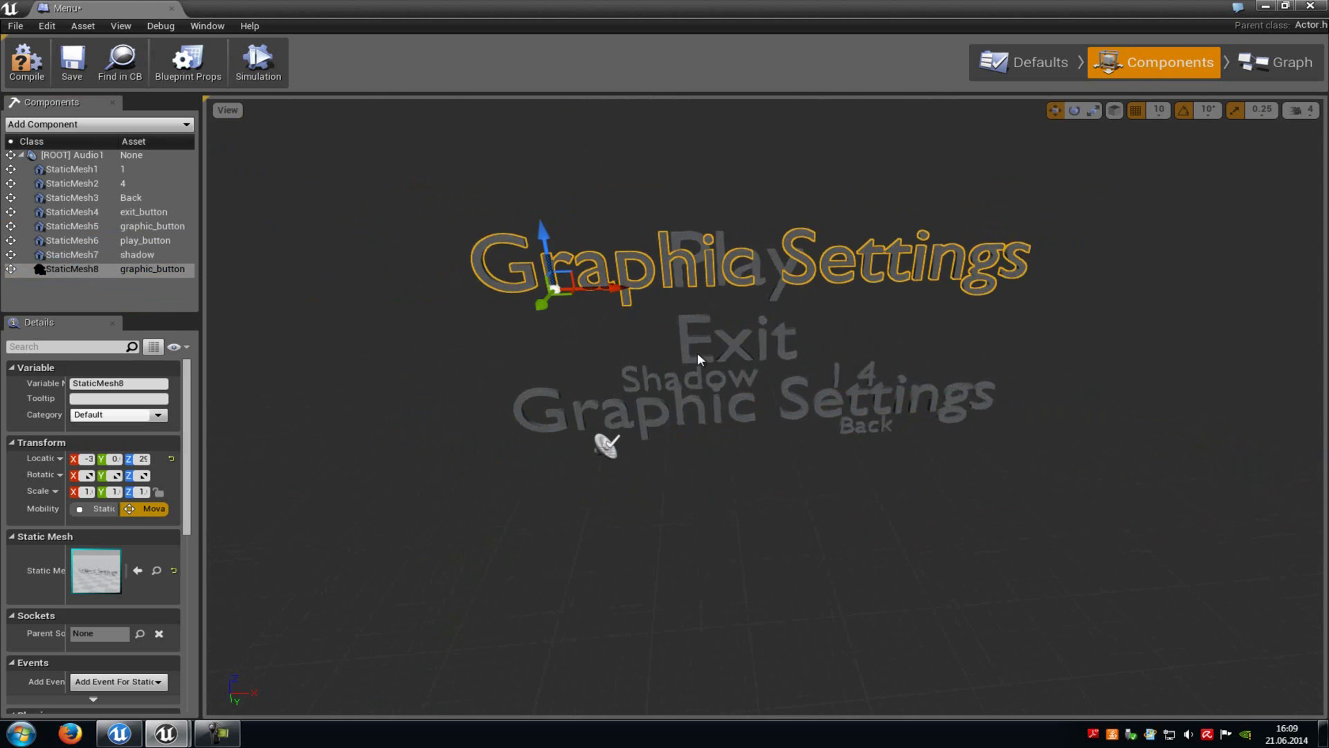
{"action": "scroll", "coordinate": [698, 355], "scroll_direction": "up", "scroll_amount": 3}
{"action": "left_click", "coordinate": [52, 287]}
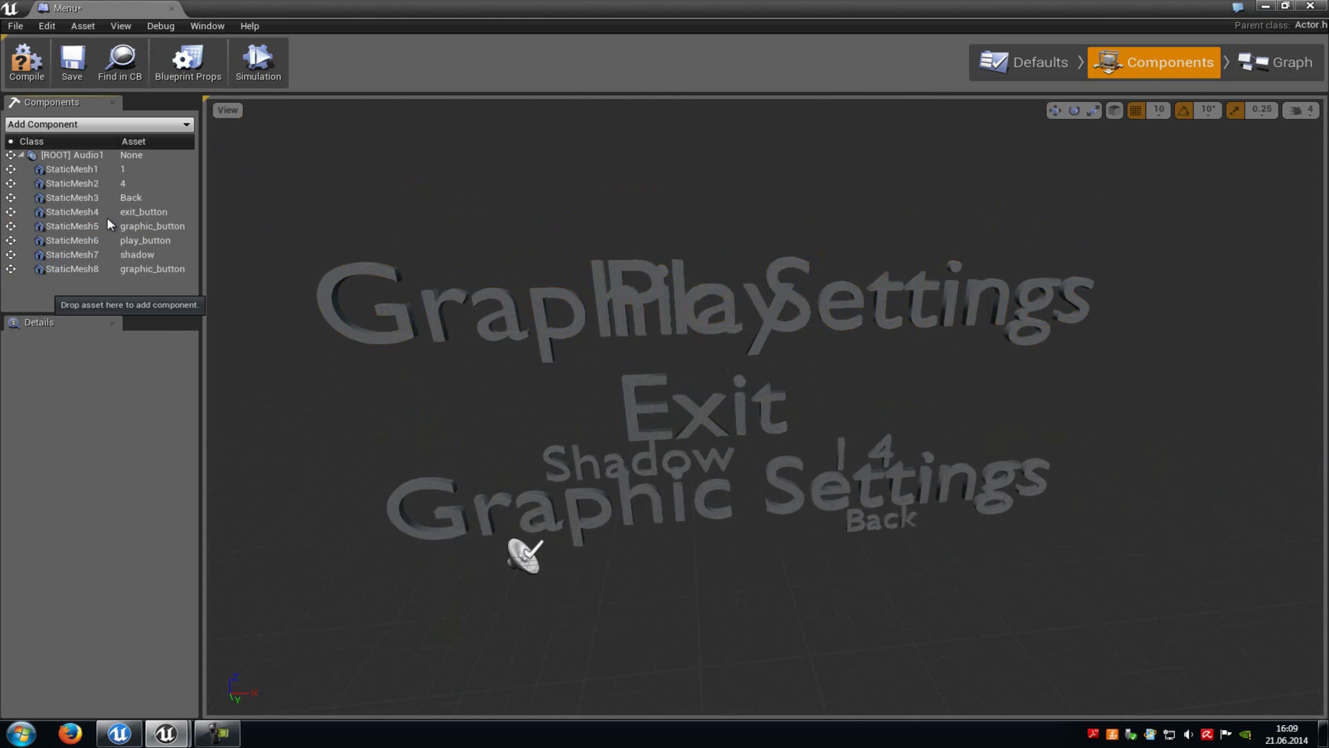
- Rename the component that uses mesh 1 to Button1
{"action": "left_click", "coordinate": [84, 171]}
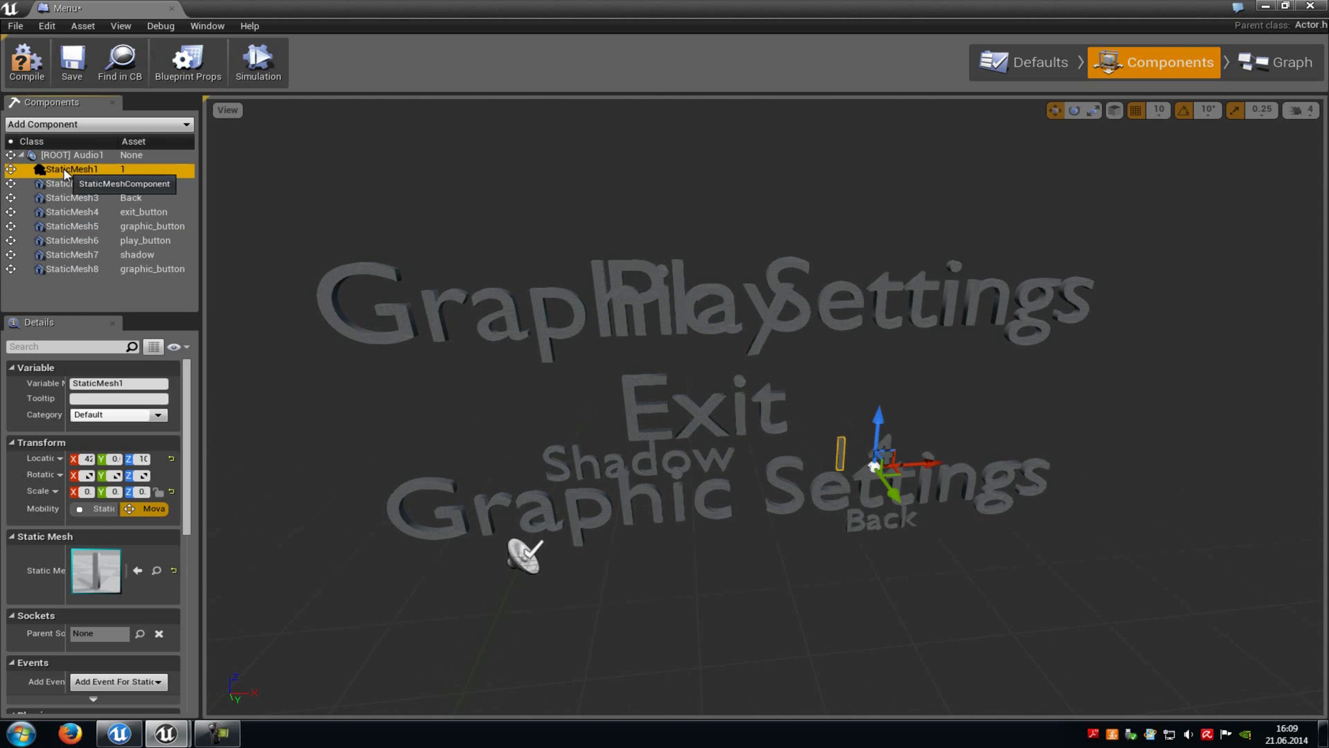
{"action": "right_click", "coordinate": [64, 169]}
{"action": "left_click", "coordinate": [110, 270]}
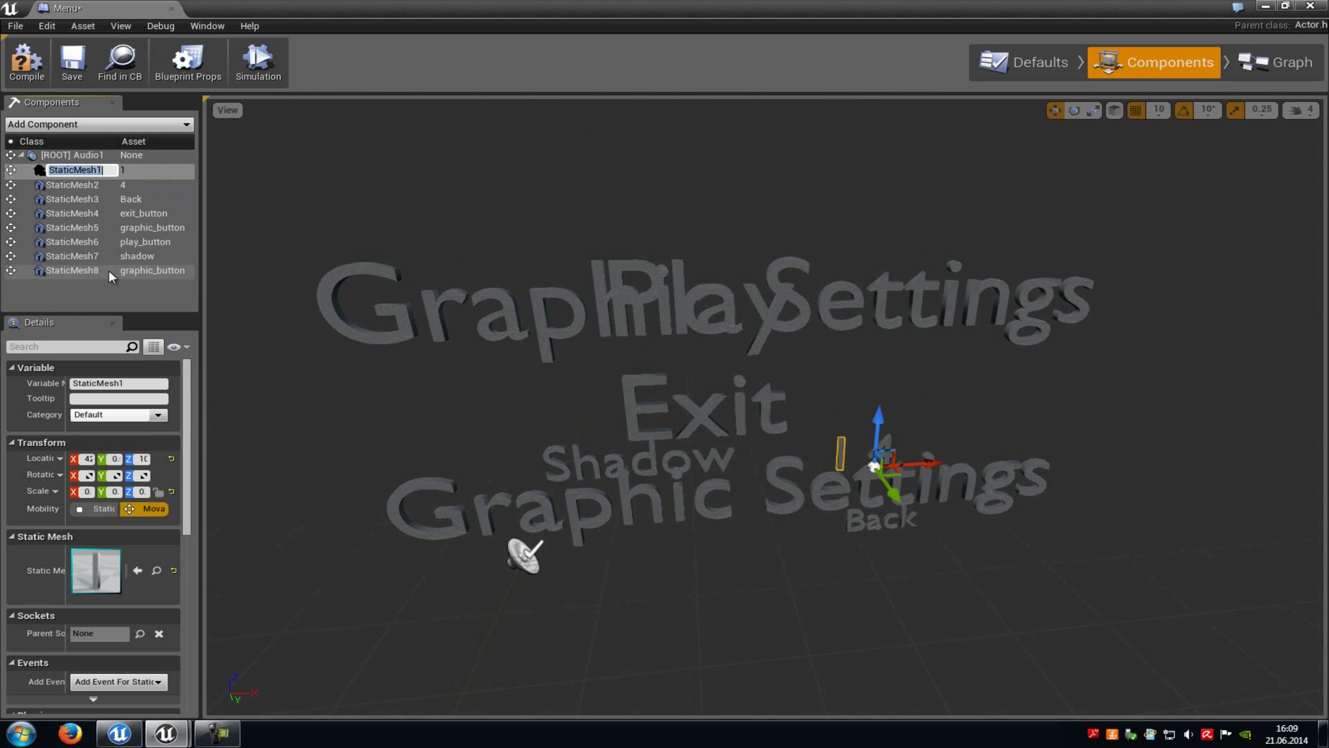
{"action": "type", "text": "Bztt"}
{"action": "key", "text": "BackSpace"}
{"action": "key", "text": "BackSpace"}
{"action": "type", "text": "utton1"}
{"action": "key", "text": "Return"}
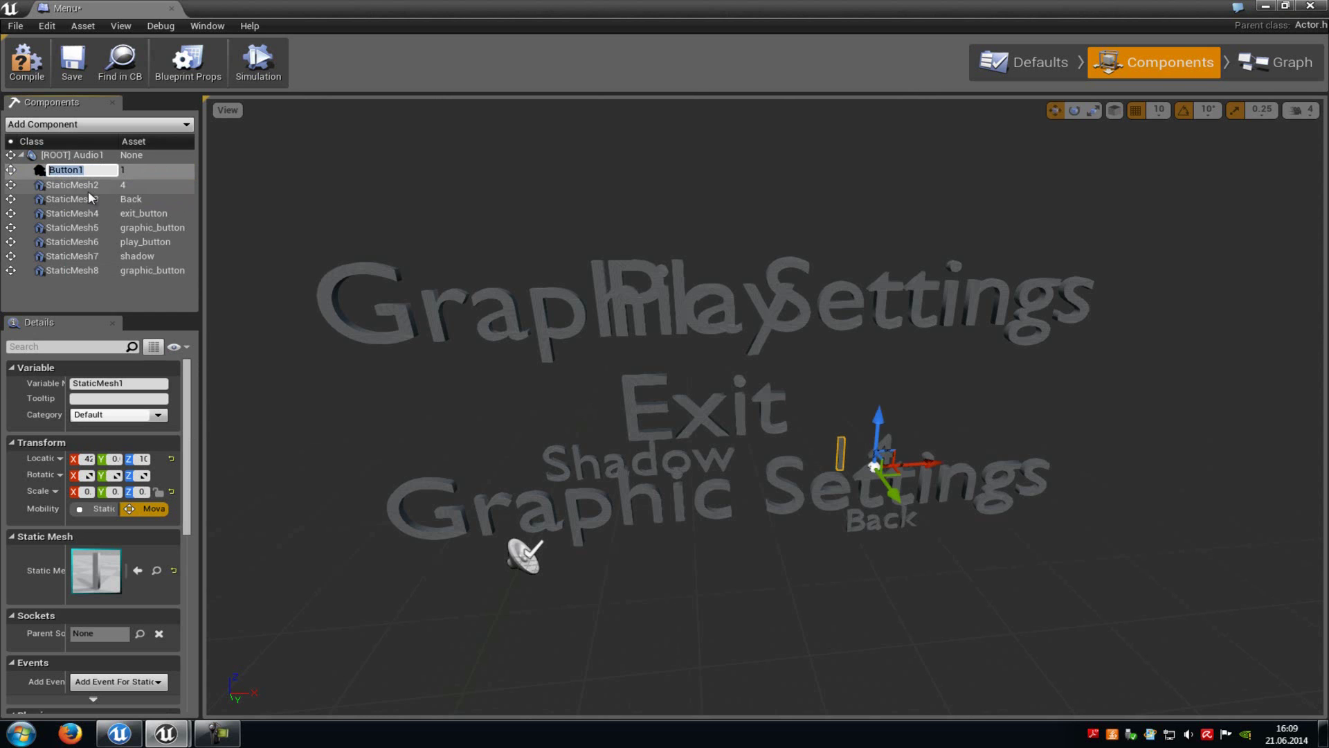
- Rename the component that uses mesh 4 to Button4
{"action": "left_click", "coordinate": [82, 186]}
{"action": "right_click", "coordinate": [76, 182]}
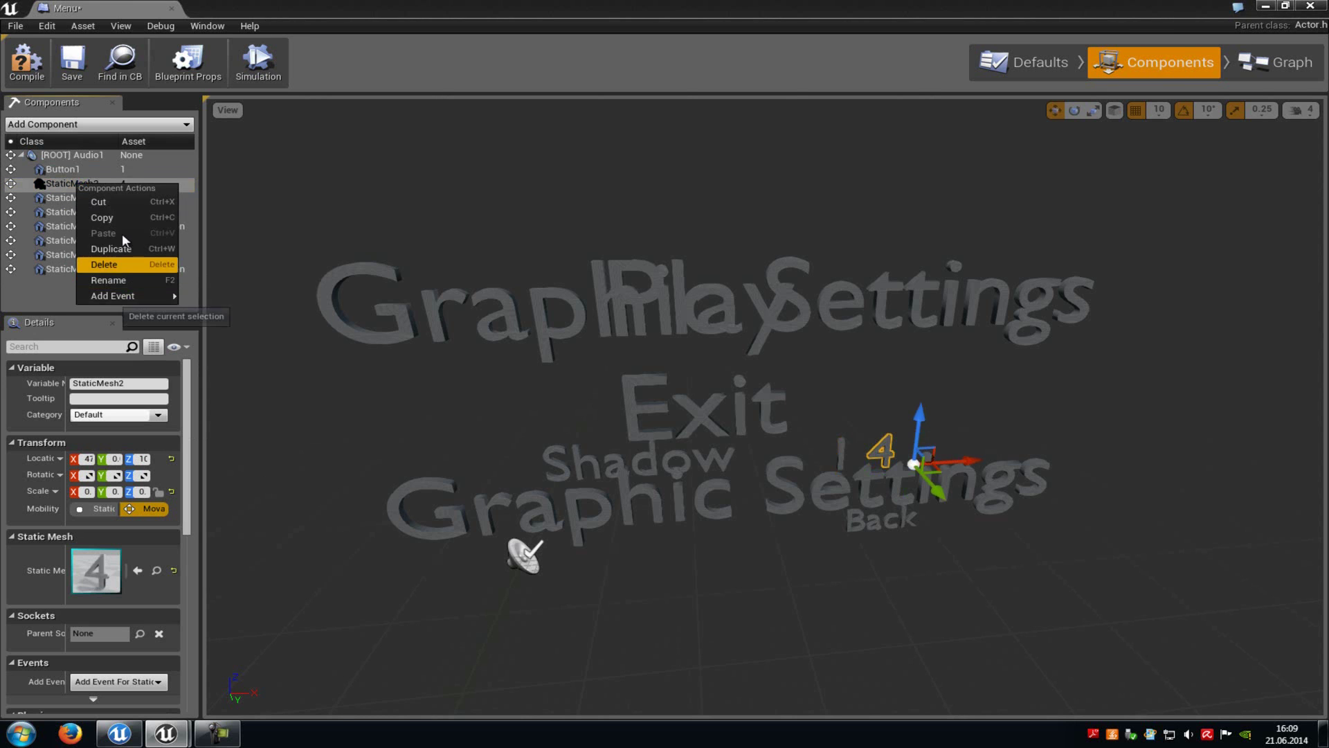
{"action": "left_click", "coordinate": [114, 279]}
{"action": "key", "text": "ctrl+v"}
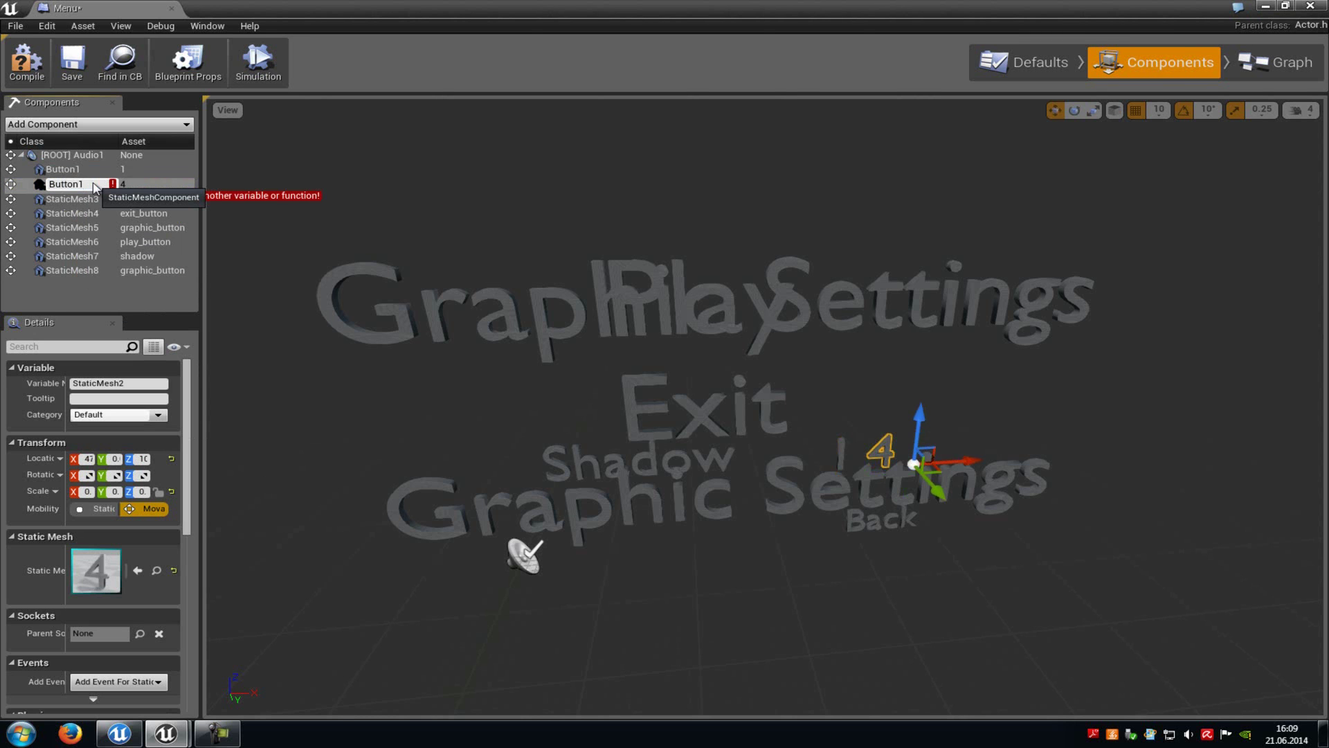
{"action": "key", "text": "BackSpace"}
{"action": "type", "text": "4"}
{"action": "key", "text": "Return"}
- Rename the component that uses the Back mesh to Back
{"action": "left_click", "coordinate": [73, 199]}
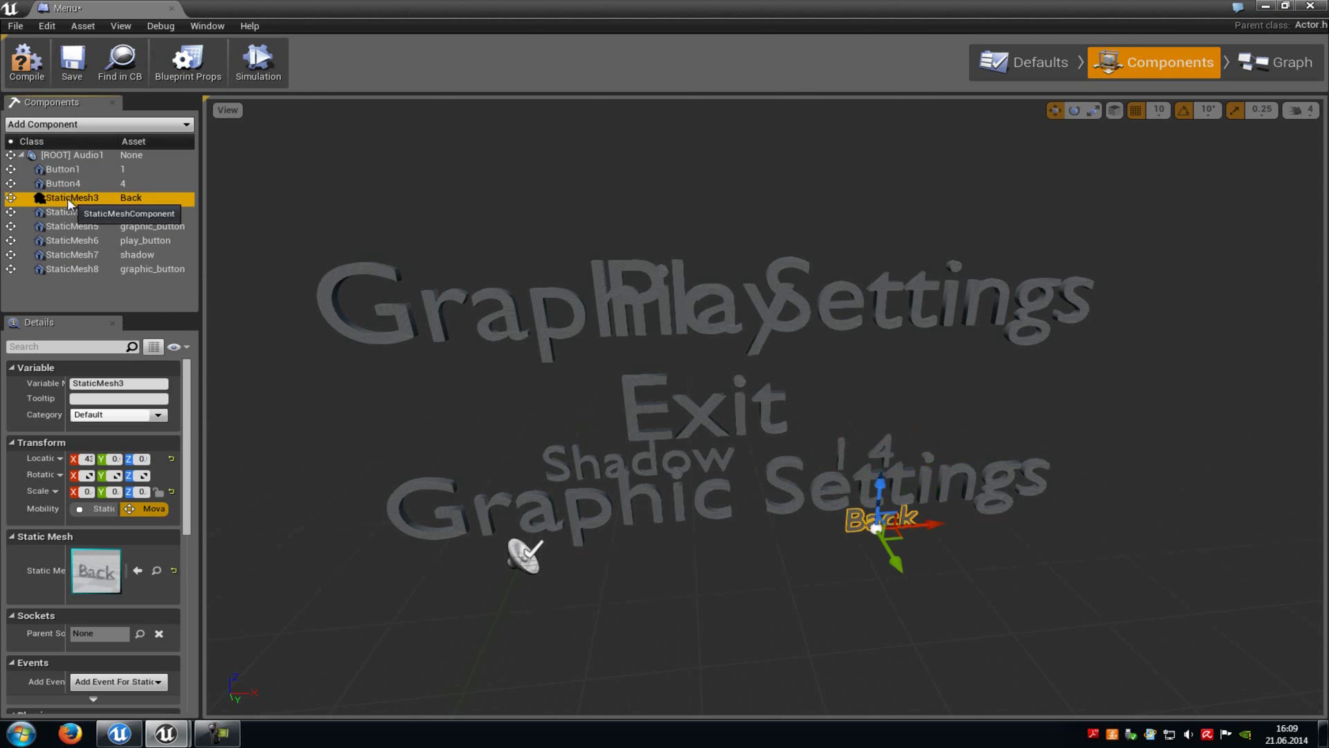
{"action": "right_click", "coordinate": [69, 199]}
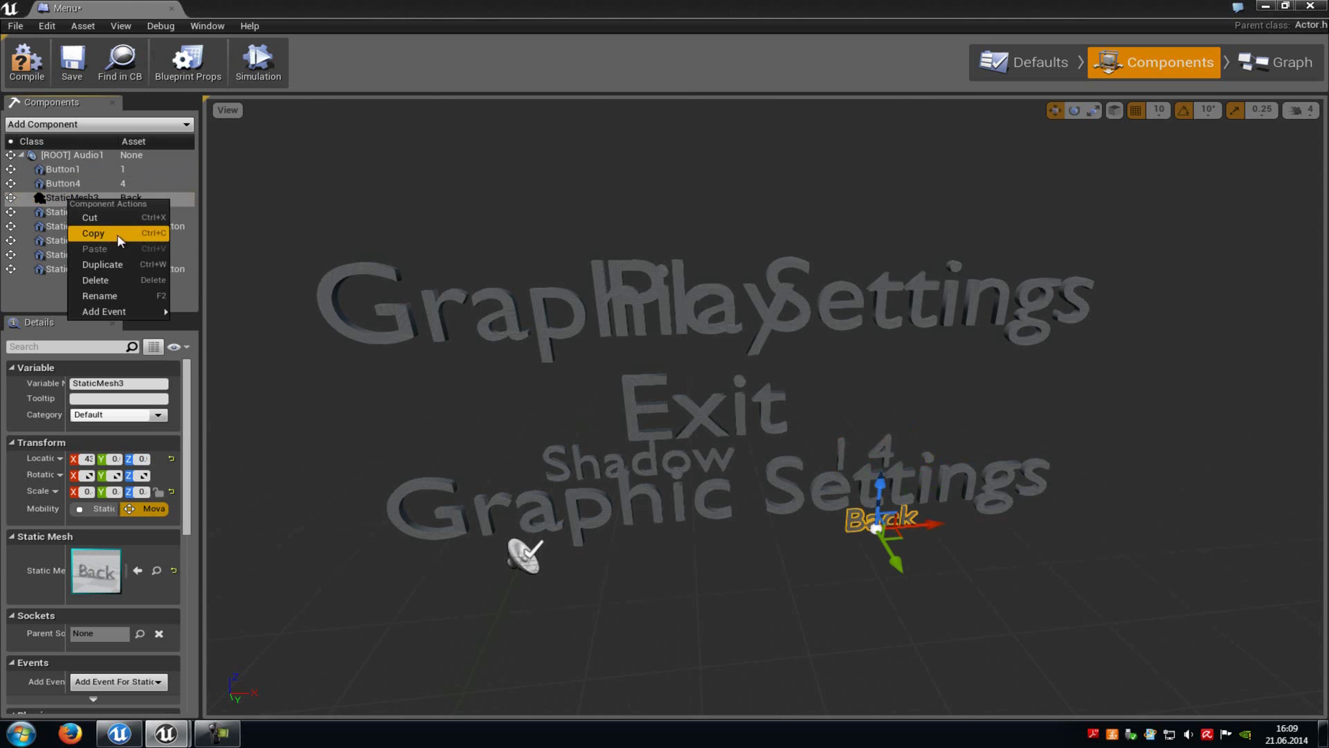
{"action": "left_click", "coordinate": [101, 293]}
{"action": "type", "text": "Back"}
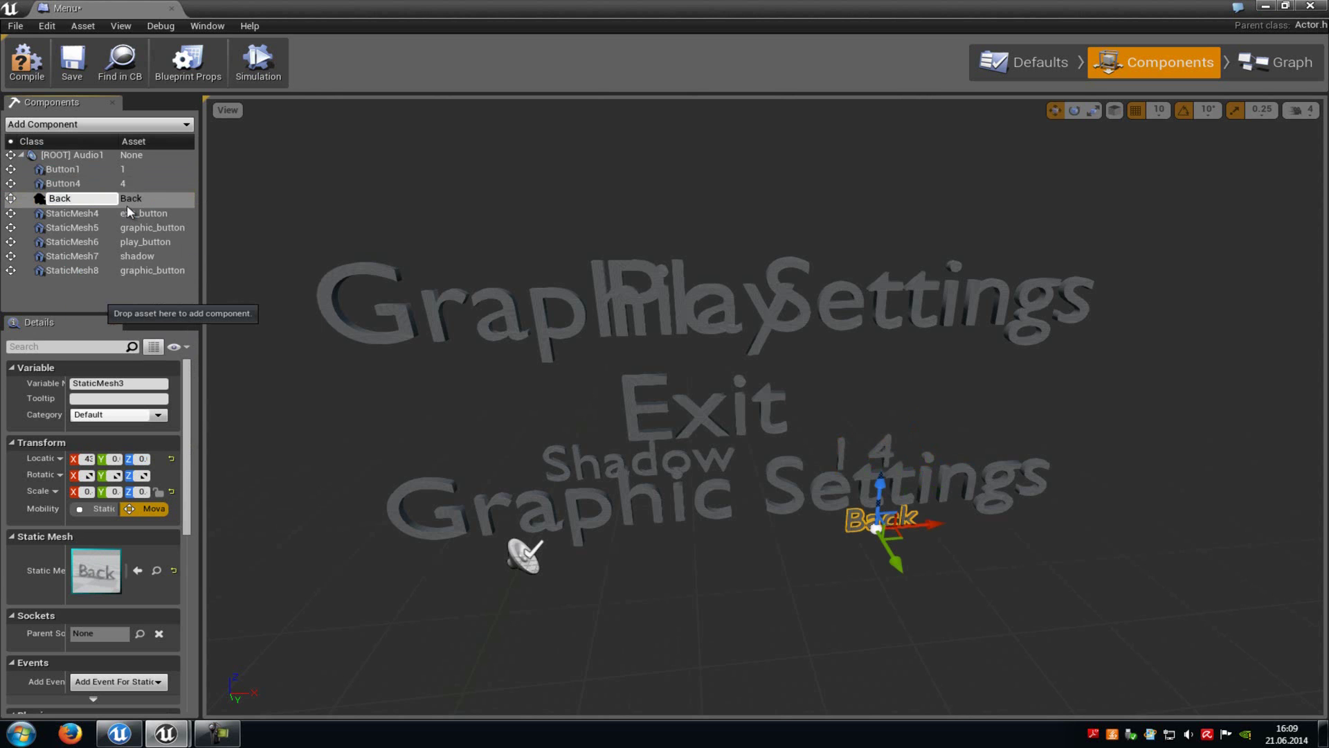
- Rename the component that uses the exit_button mesh to Exit
{"action": "left_click", "coordinate": [76, 213]}
{"action": "right_click", "coordinate": [76, 213]}
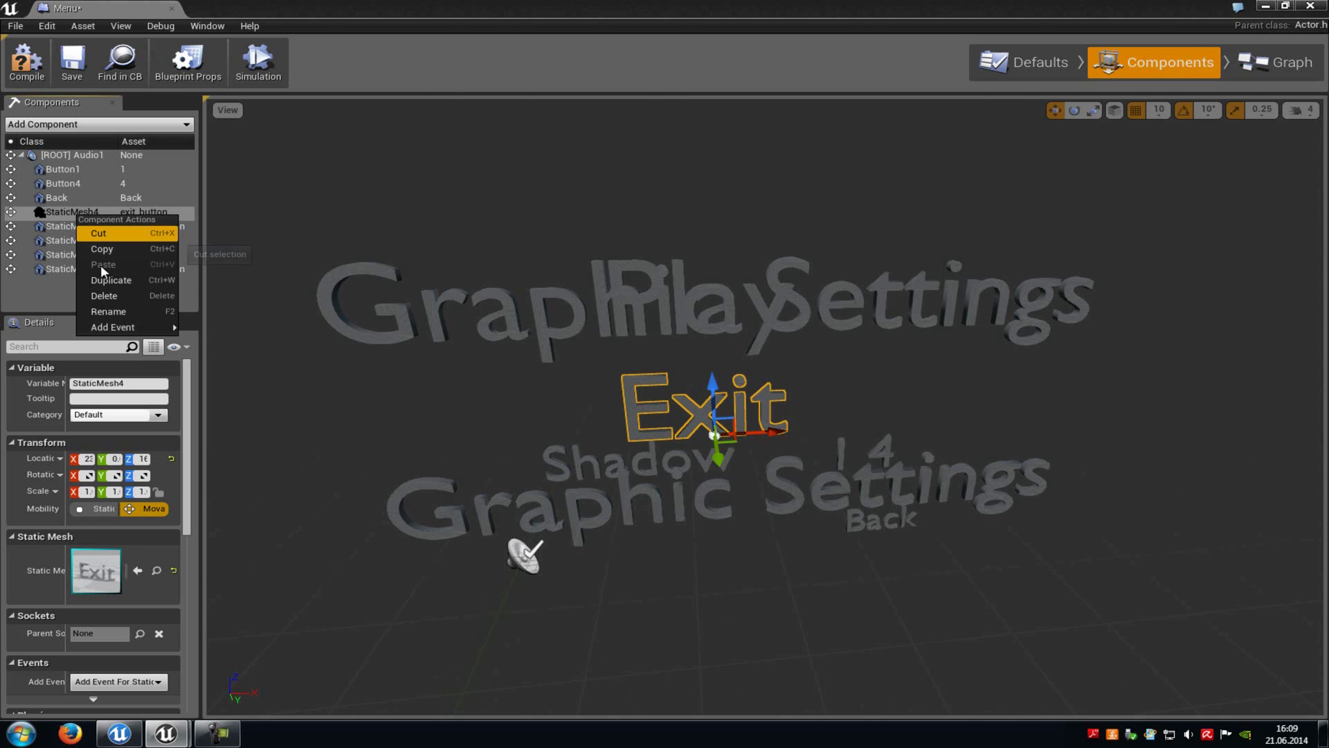
{"action": "left_click", "coordinate": [101, 308]}
{"action": "type", "text": "Exi"}
{"action": "key", "text": "Return"}
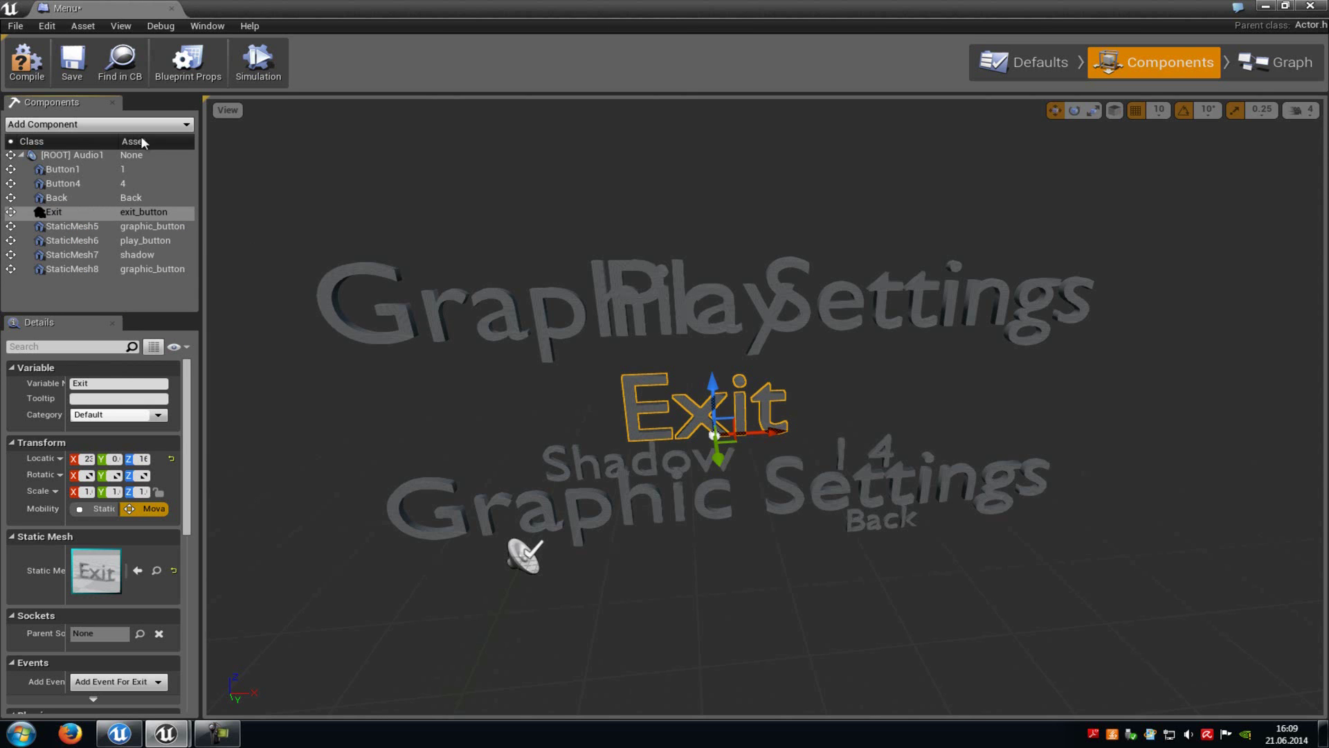
- Rename the original graphic_button component, the lower Graphic Settings text, to Graphic_Main
{"action": "left_click", "coordinate": [78, 232]}
{"action": "right_click", "coordinate": [77, 232]}
{"action": "left_click", "coordinate": [121, 325]}
{"action": "type", "text": "Graphic_Mai"}
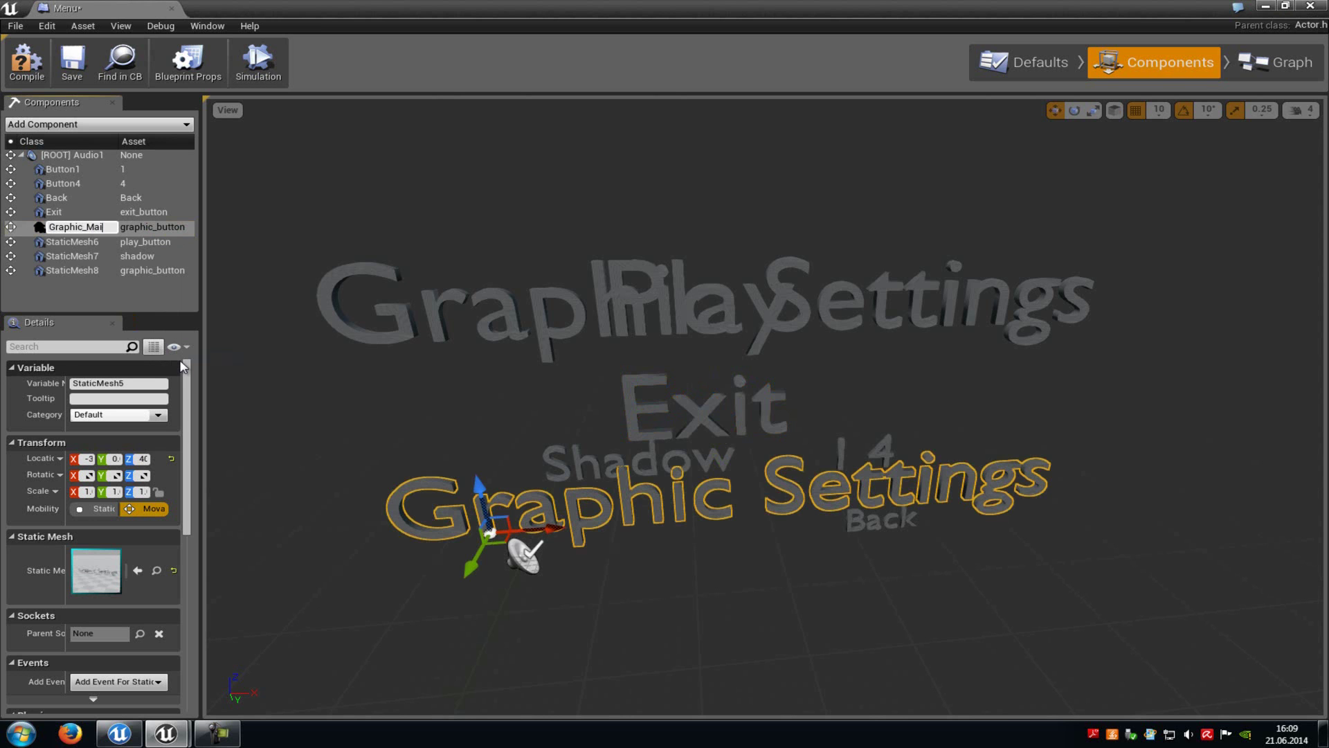
{"action": "key", "text": "Return"}
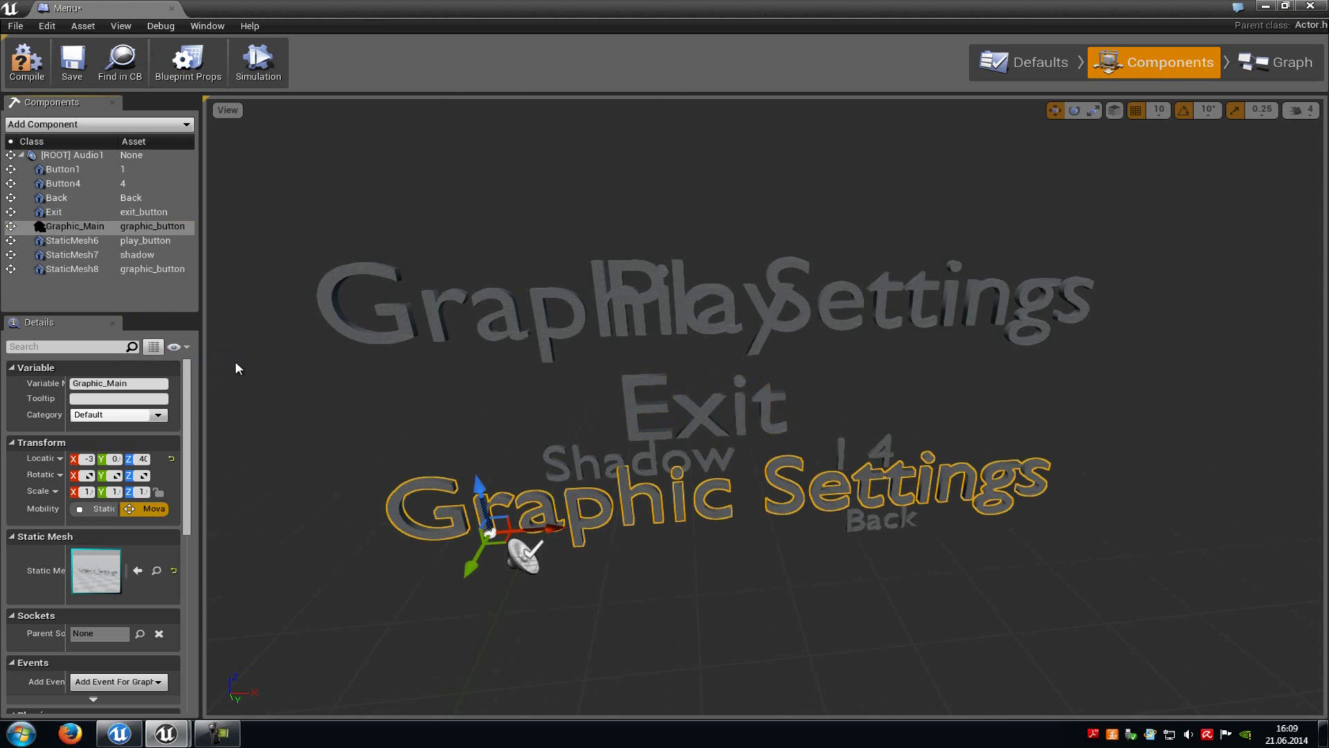
- Rename the component that uses the play_button mesh to Play
{"action": "right_click", "coordinate": [73, 241]}
{"action": "left_click", "coordinate": [118, 331]}
{"action": "type", "text": "Pl"}
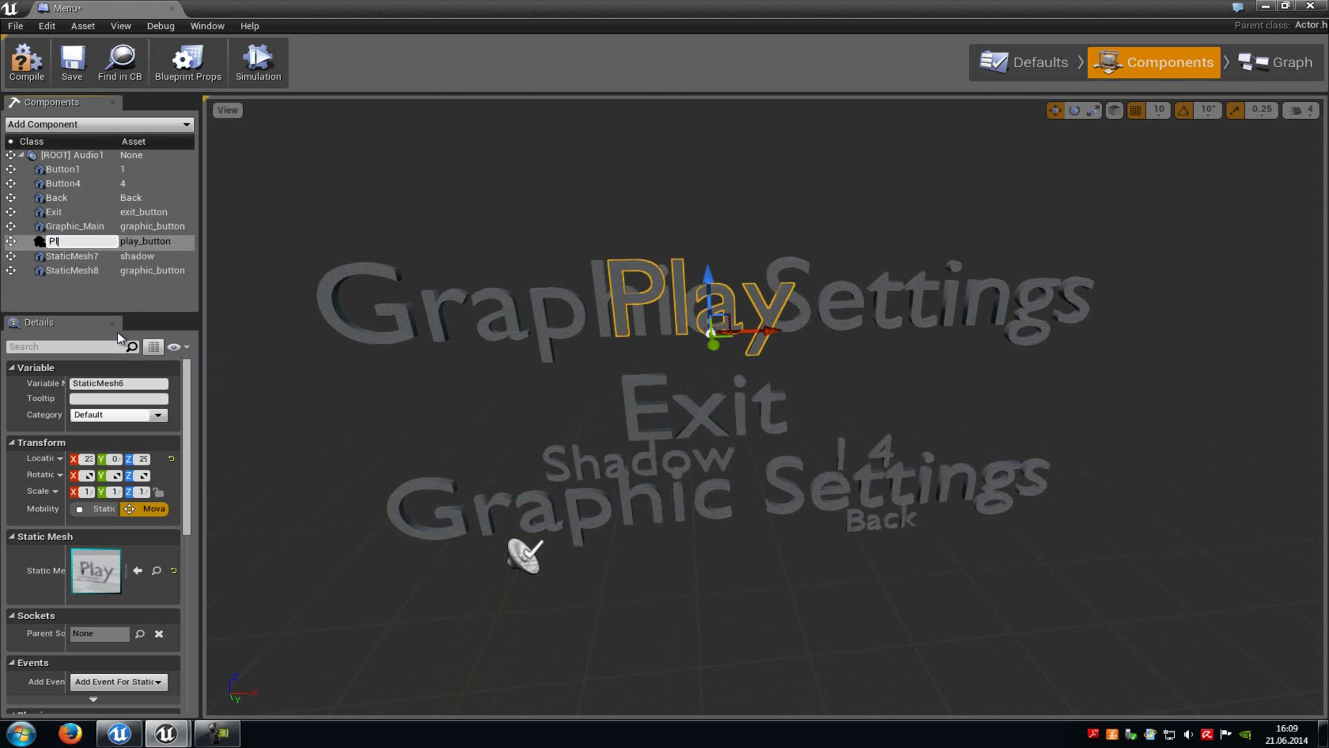
{"action": "type", "text": "ay"}
- Rename the component that uses the shadow mesh to shadow
{"action": "left_click", "coordinate": [85, 259]}
{"action": "right_click", "coordinate": [84, 259]}
{"action": "left_click", "coordinate": [129, 357]}
{"action": "type", "text": "Shadow"}
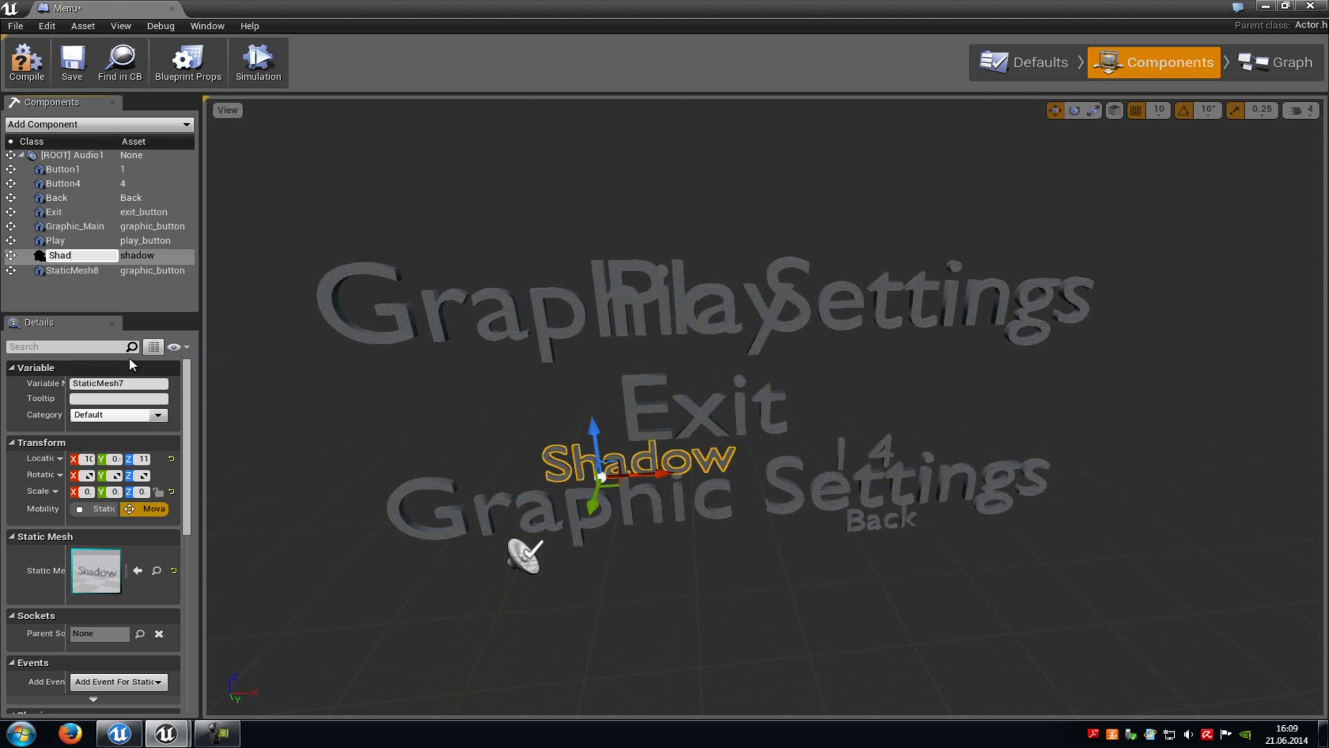
{"action": "left_click", "coordinate": [89, 270]}
{"action": "right_click", "coordinate": [89, 270]}
{"action": "left_click", "coordinate": [70, 265]}
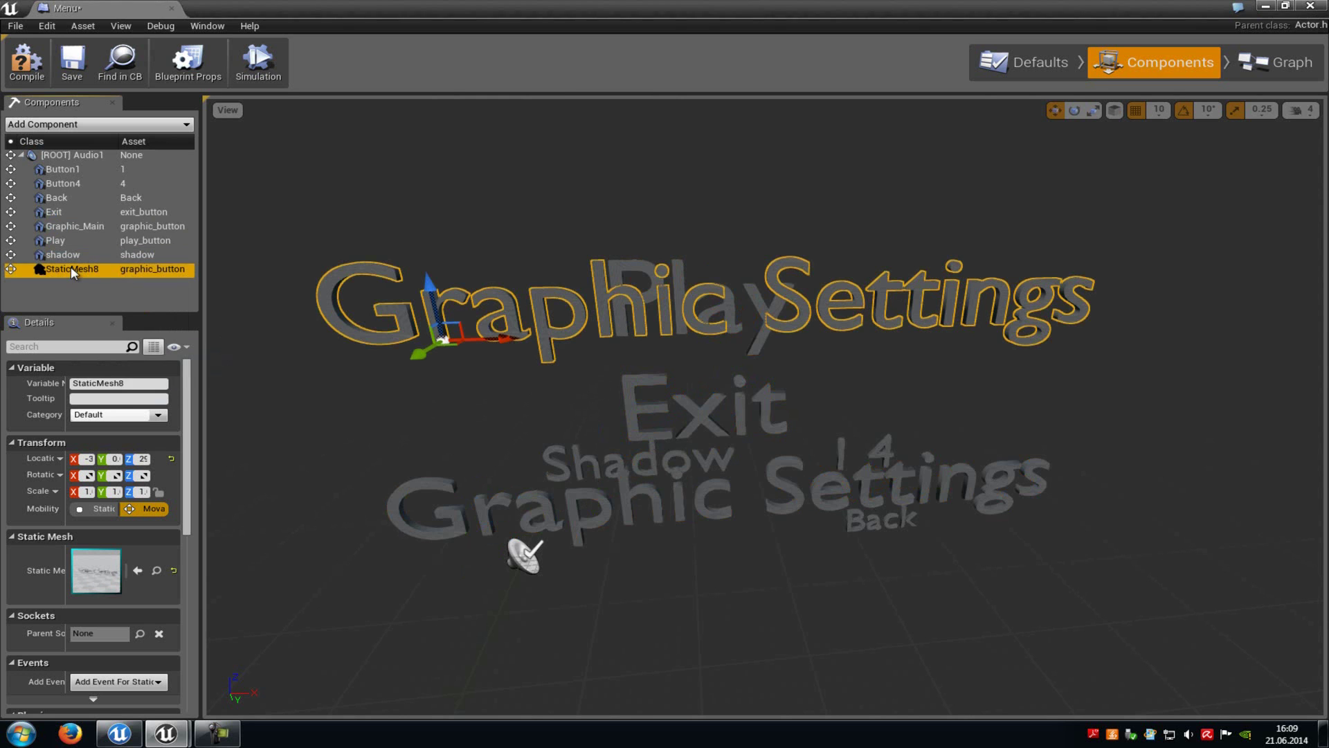
{"action": "right_click", "coordinate": [77, 268]}
{"action": "left_click", "coordinate": [117, 350]}
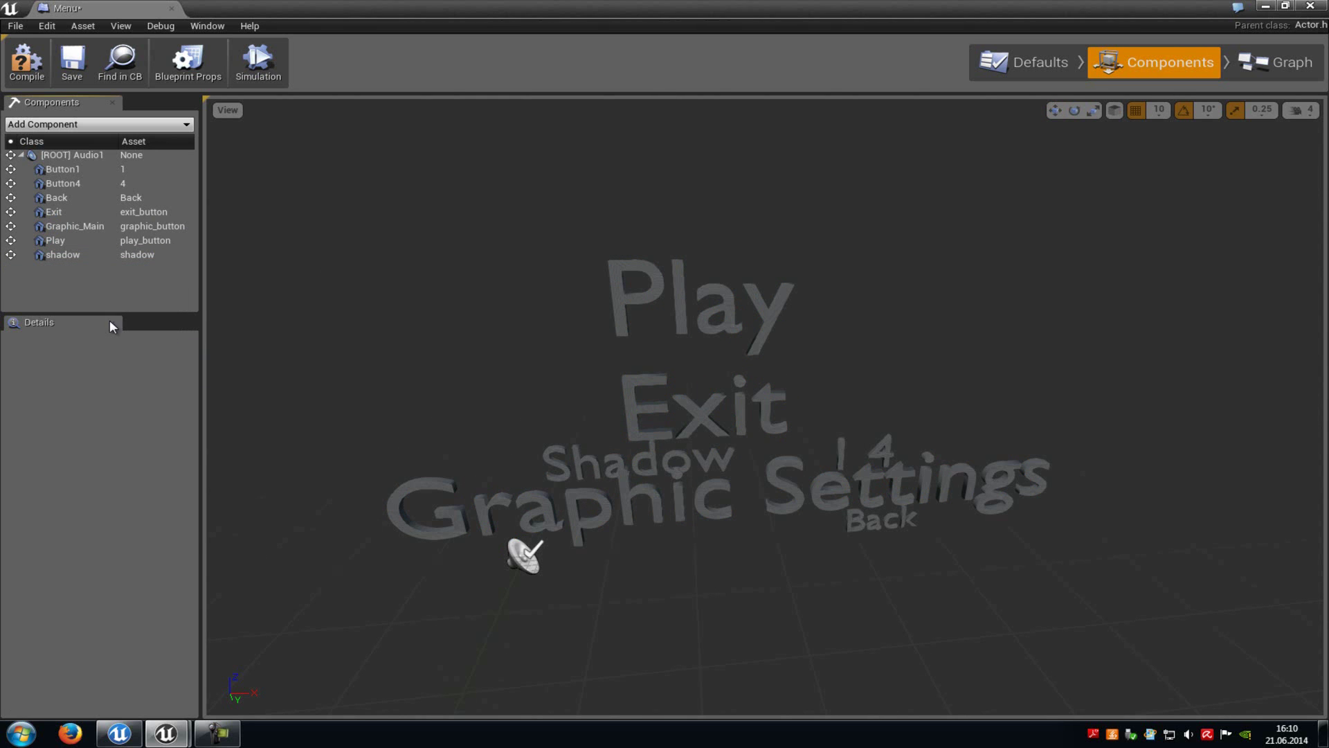
{"action": "key", "text": "ctrl+z"}
- Rename the duplicated graphic_button component at the height of the Play text to Graphic_2
{"action": "right_click", "coordinate": [92, 268]}
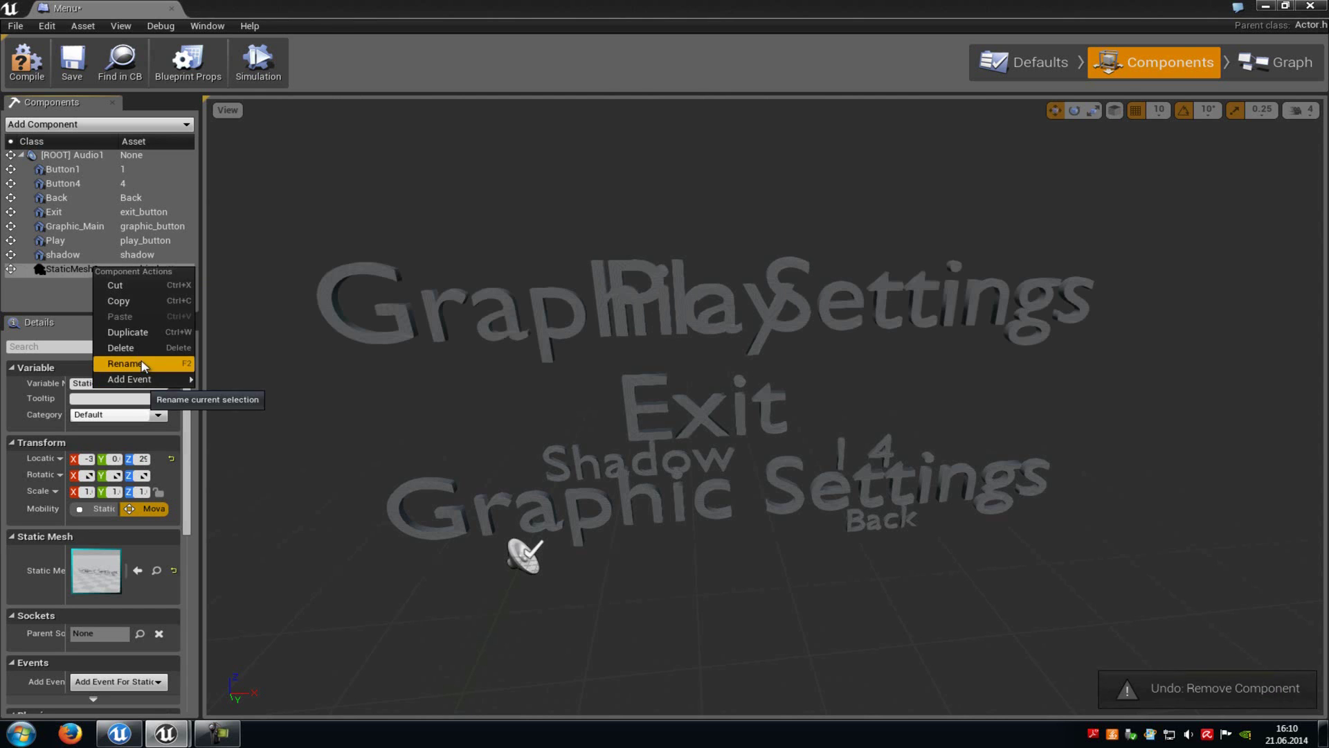
{"action": "left_click", "coordinate": [140, 359]}
{"action": "type", "text": "Graph"}
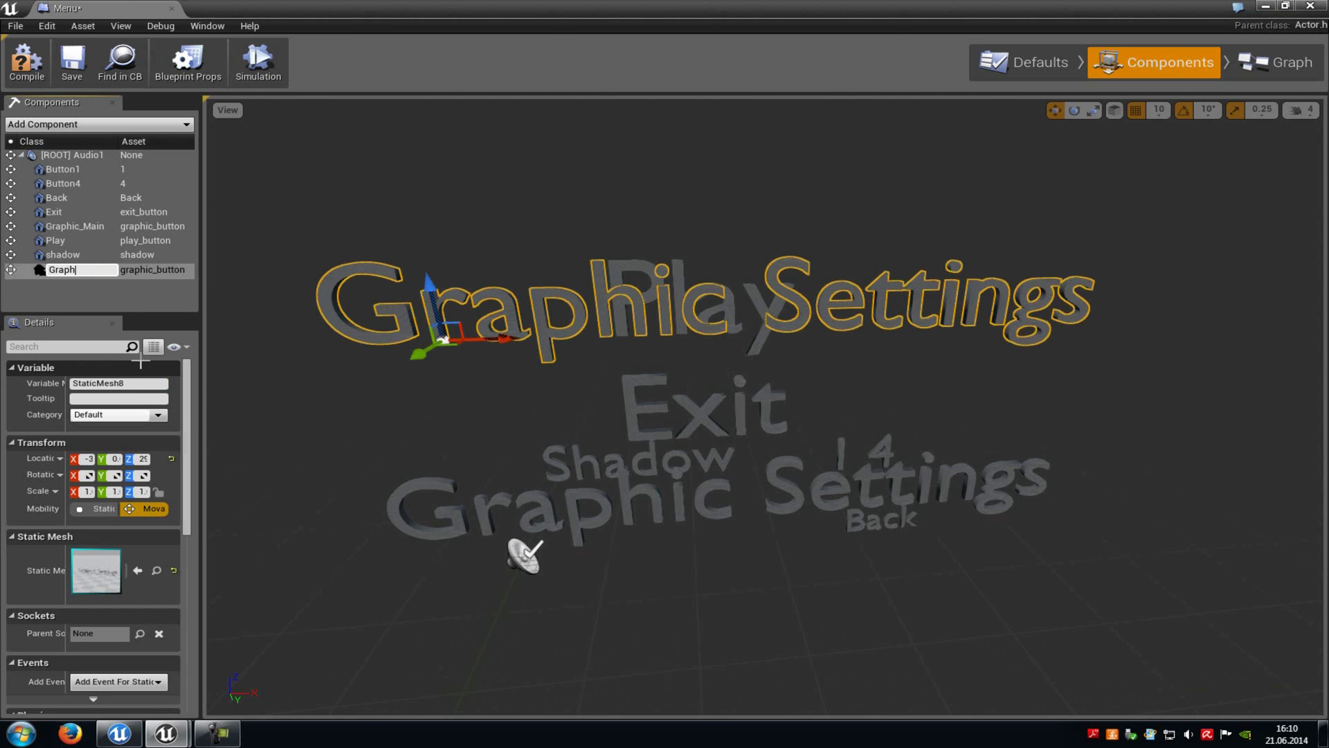
{"action": "type", "text": "ic_2"}
{"action": "key", "text": "Return"}
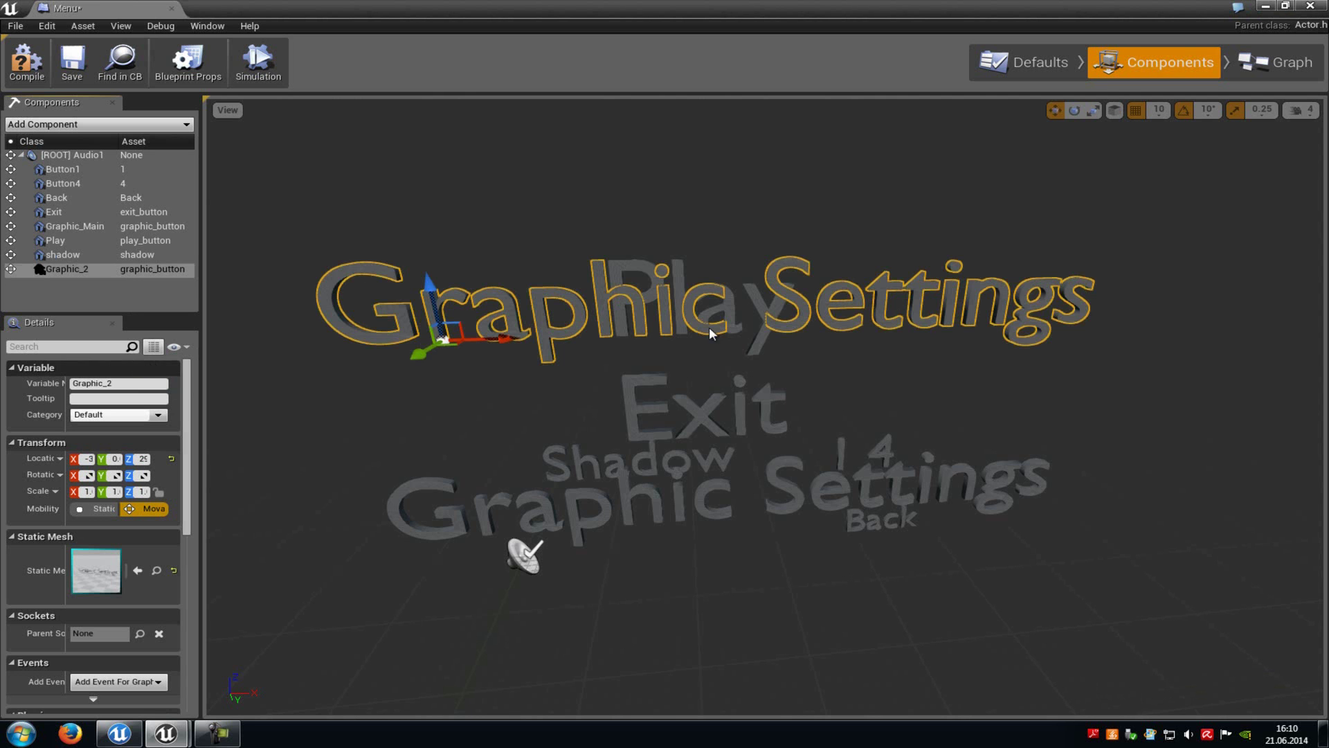
{"action": "scroll", "coordinate": [920, 354], "scroll_direction": "down", "scroll_amount": 1}
{"action": "left_click", "coordinate": [1278, 62]}
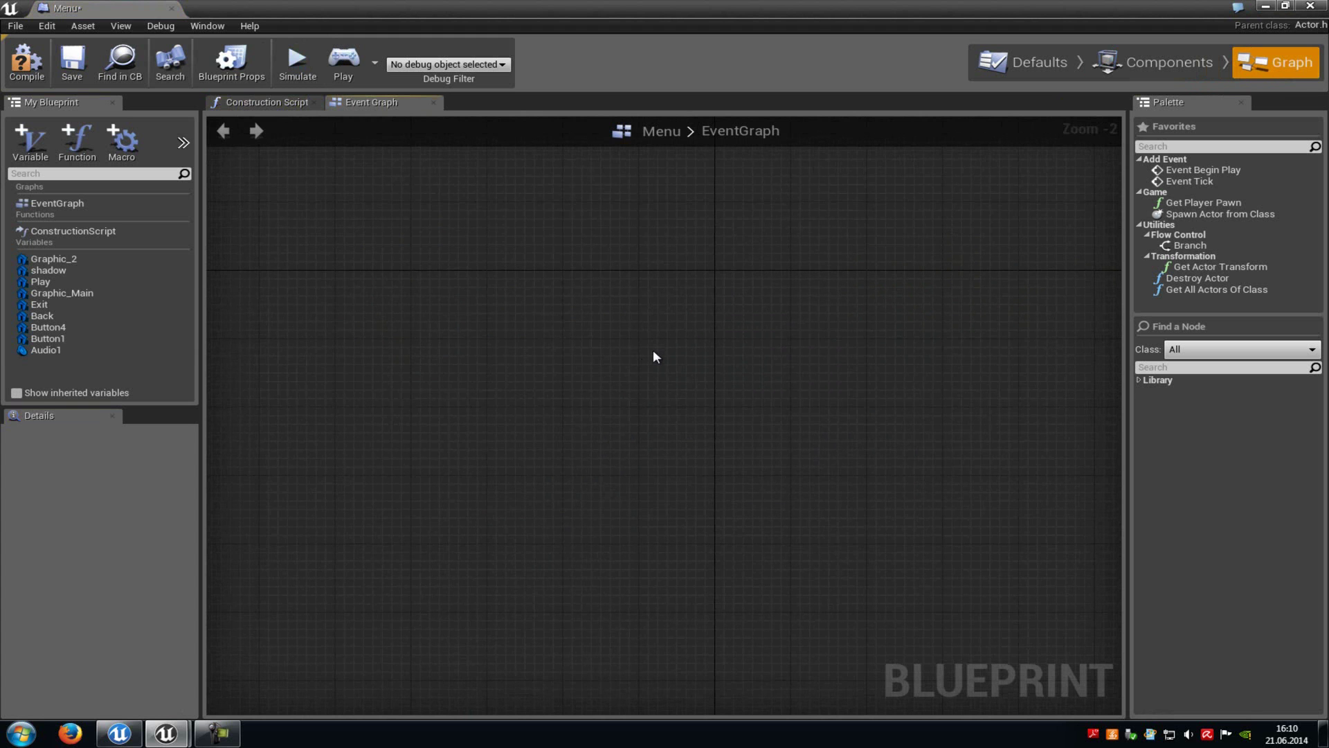
{"action": "left_click", "coordinate": [1161, 57]}
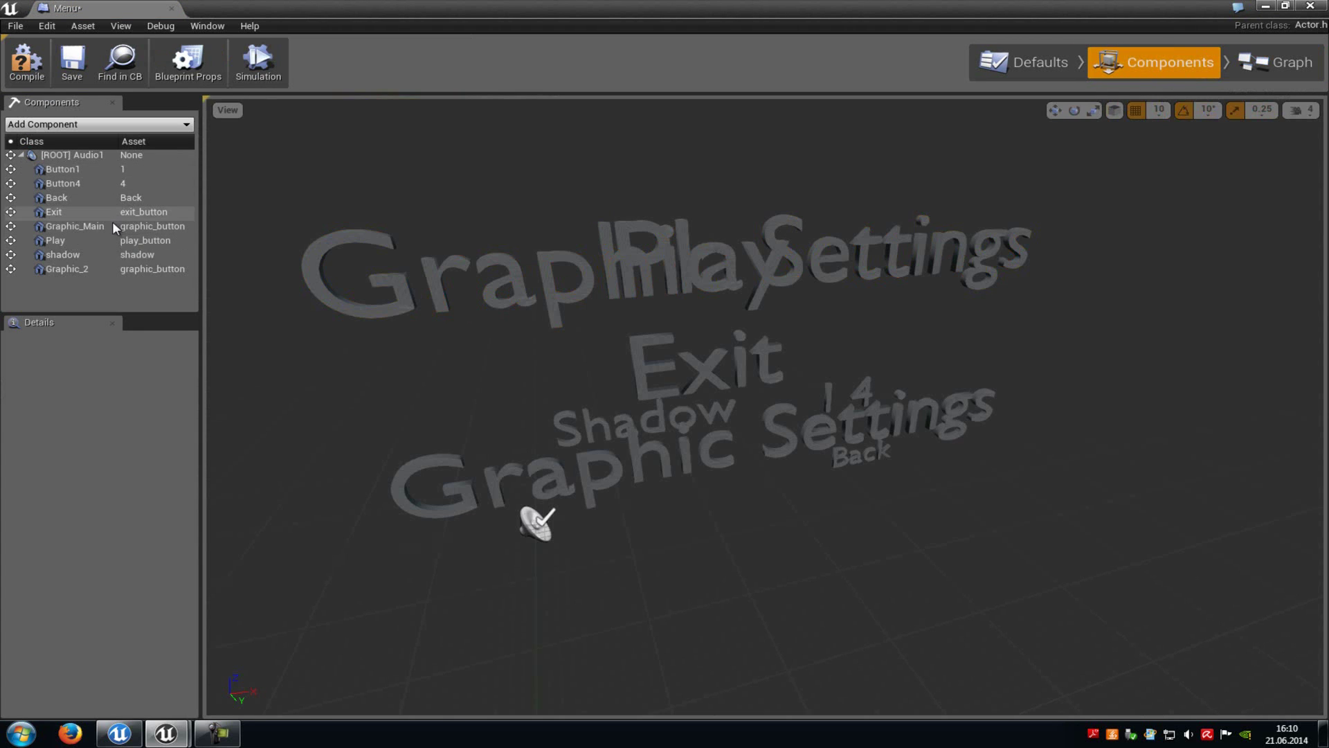
- Add an OnClicked event for the Play component to the event graph
{"action": "left_click", "coordinate": [107, 240]}
{"action": "scroll", "coordinate": [116, 580], "scroll_direction": "down", "scroll_amount": 2}
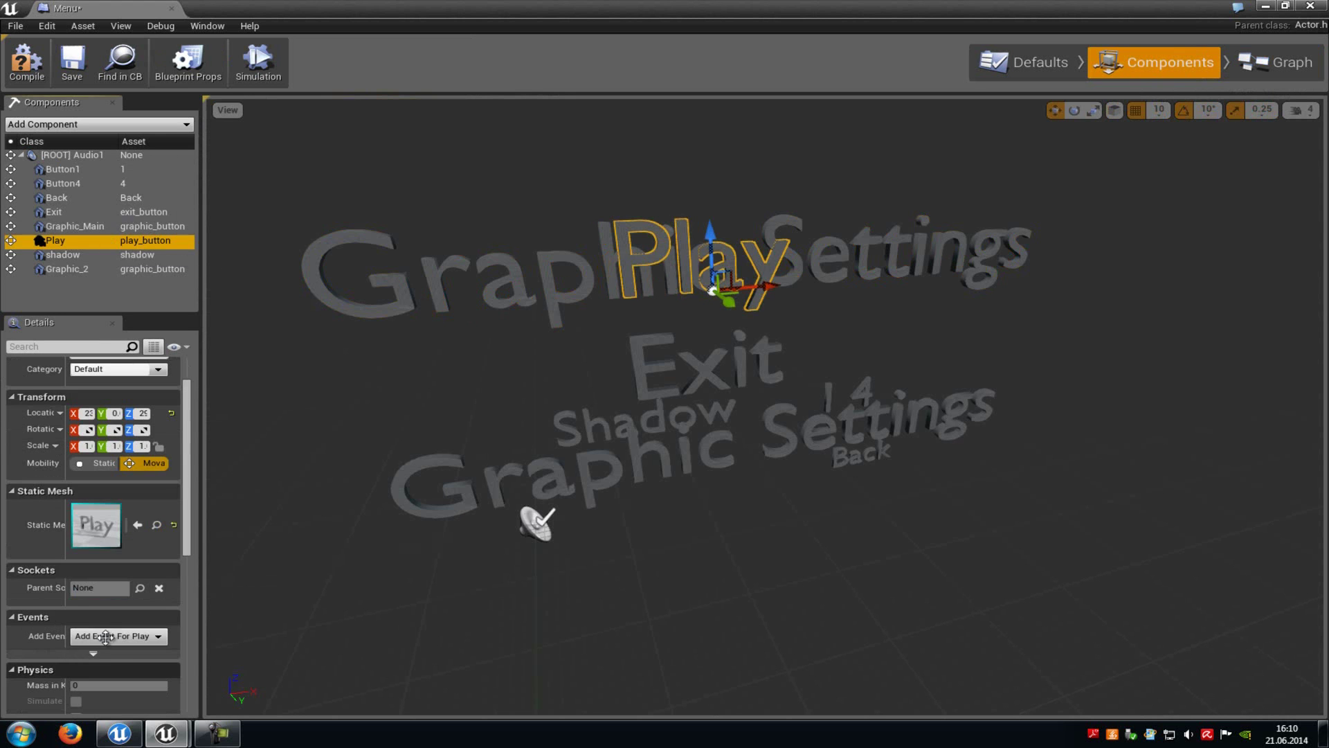
{"action": "left_click", "coordinate": [113, 637]}
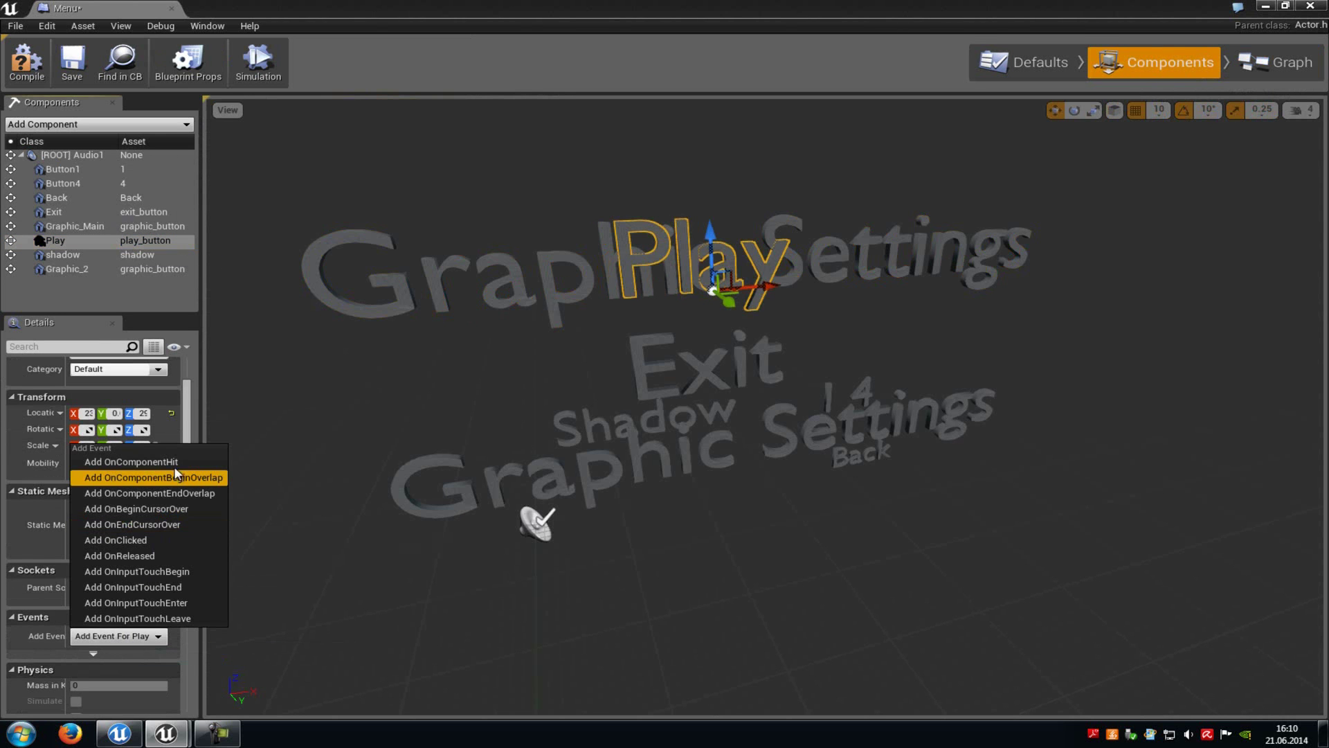
{"action": "left_click", "coordinate": [144, 541]}
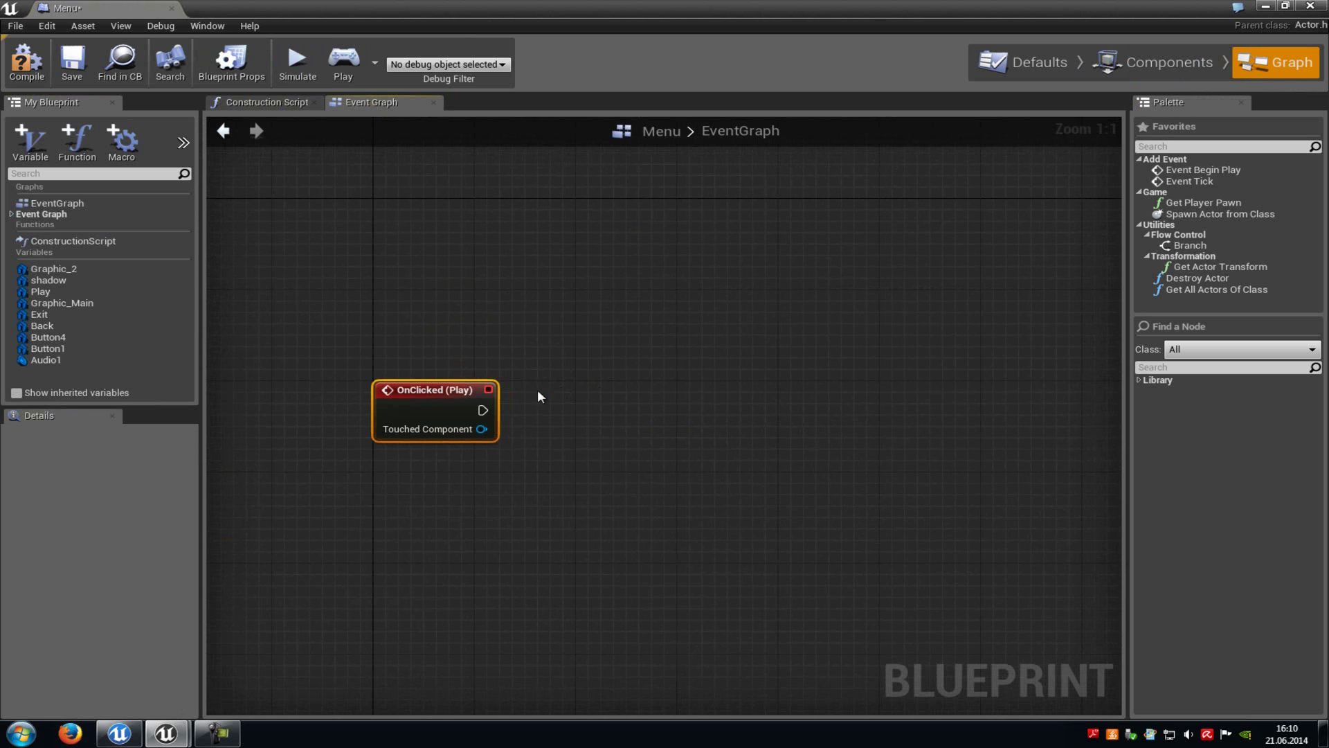
- Add an Open Level node and connect the OnClicked (Play) event's execution output to it
{"action": "right_click", "coordinate": [601, 398]}
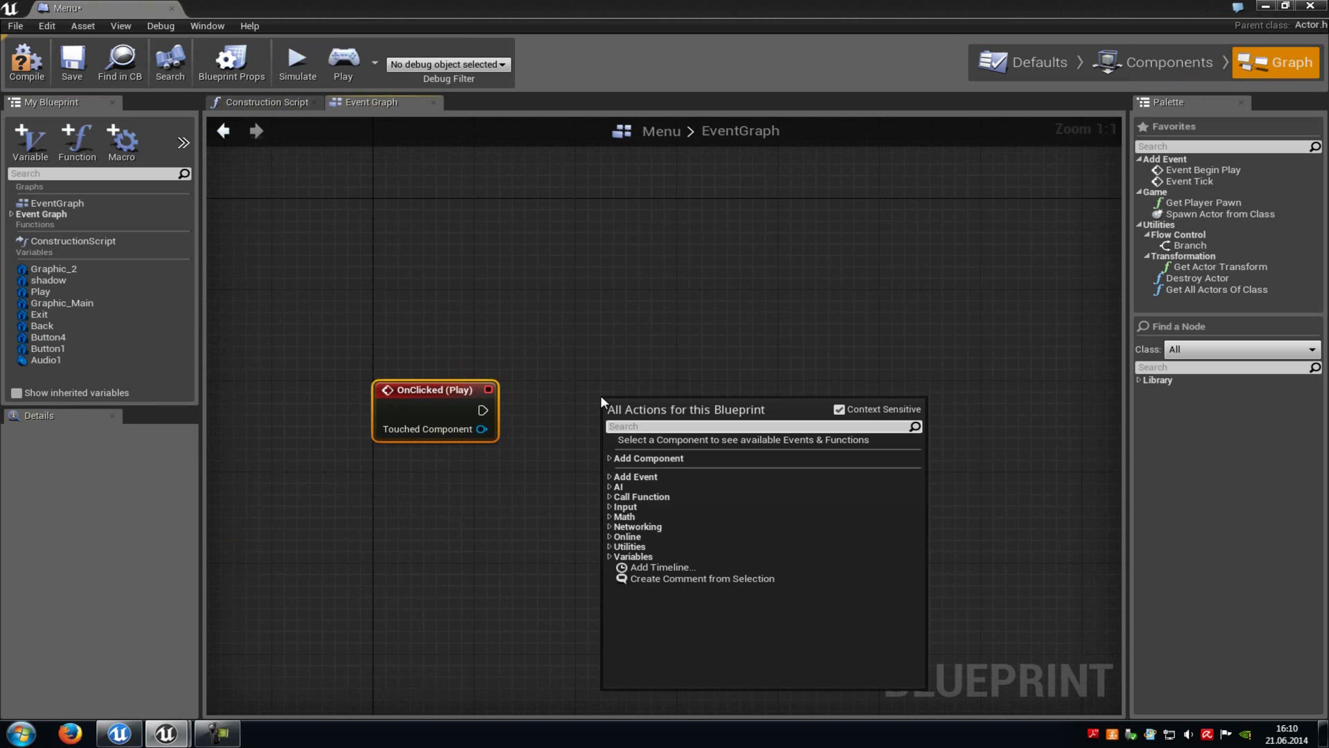
{"action": "type", "text": "open"}
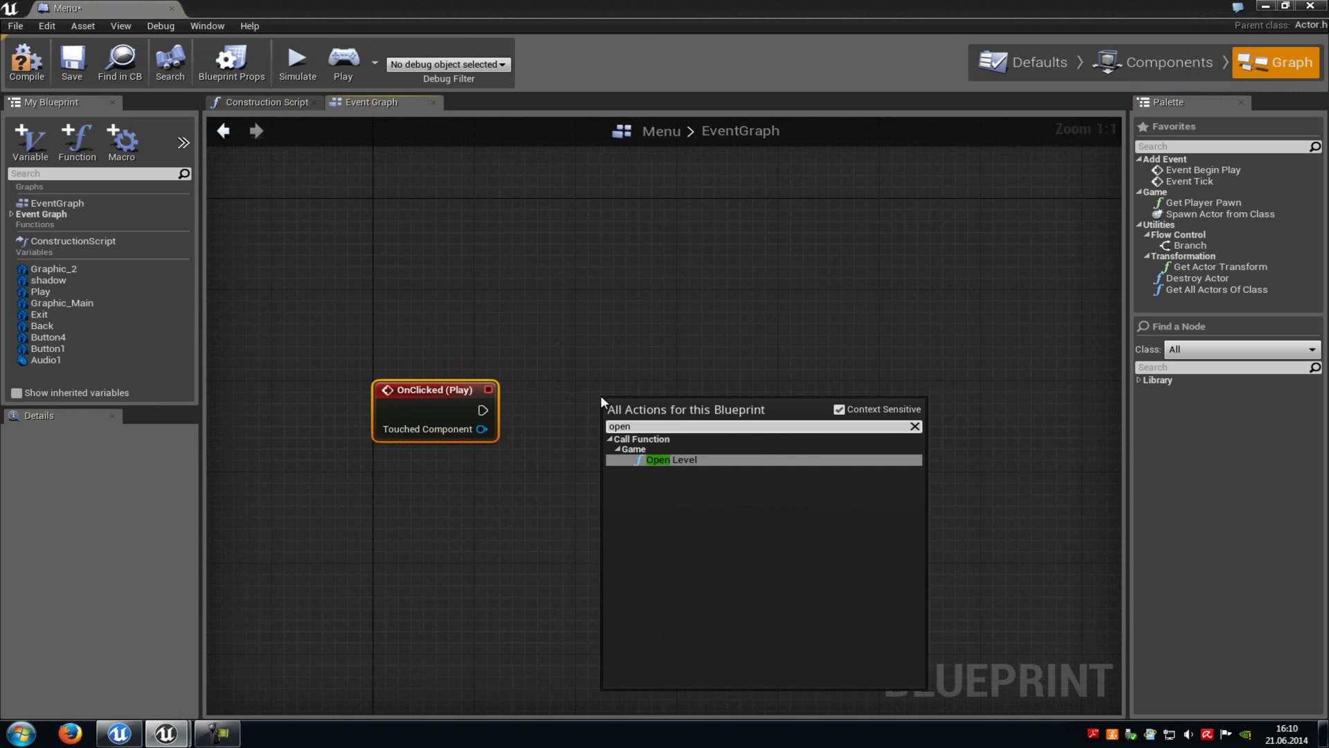
{"action": "left_click", "coordinate": [713, 460]}
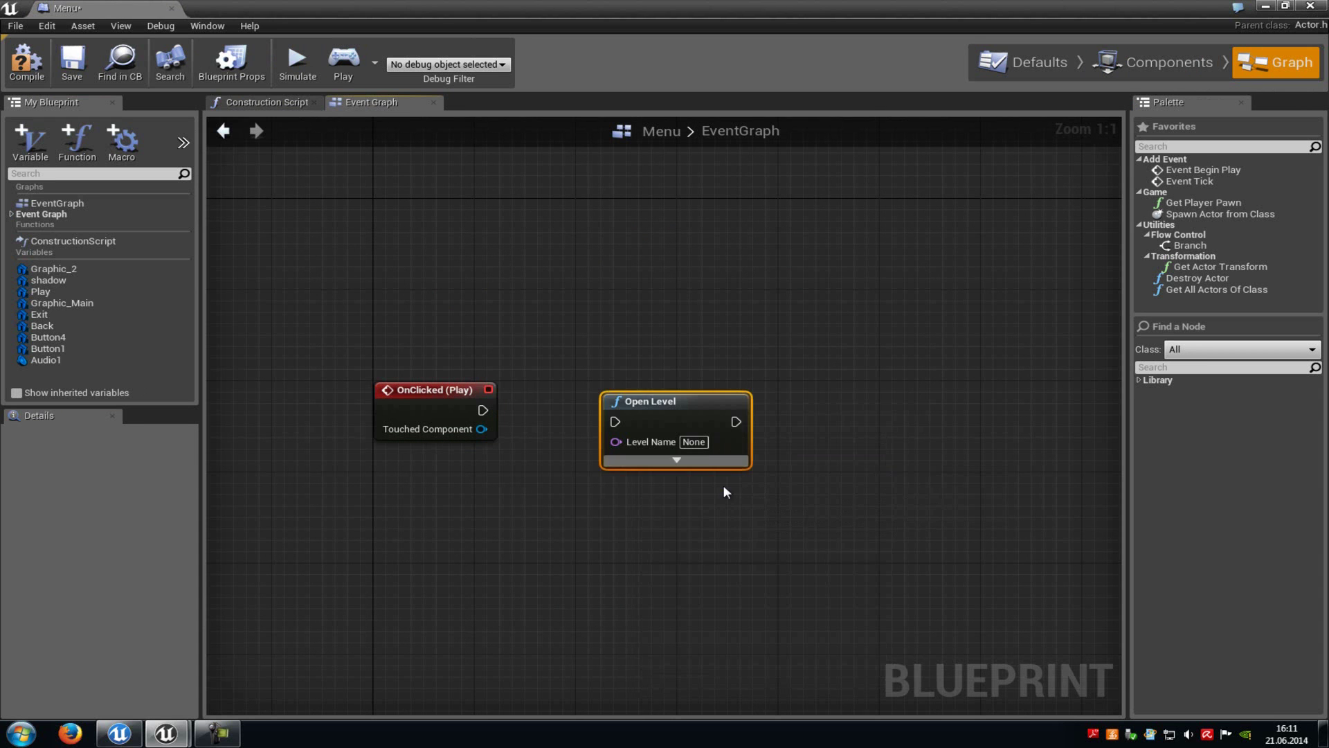
{"action": "left_click_drag", "start_coordinate": [483, 410], "coordinate": [615, 421]}
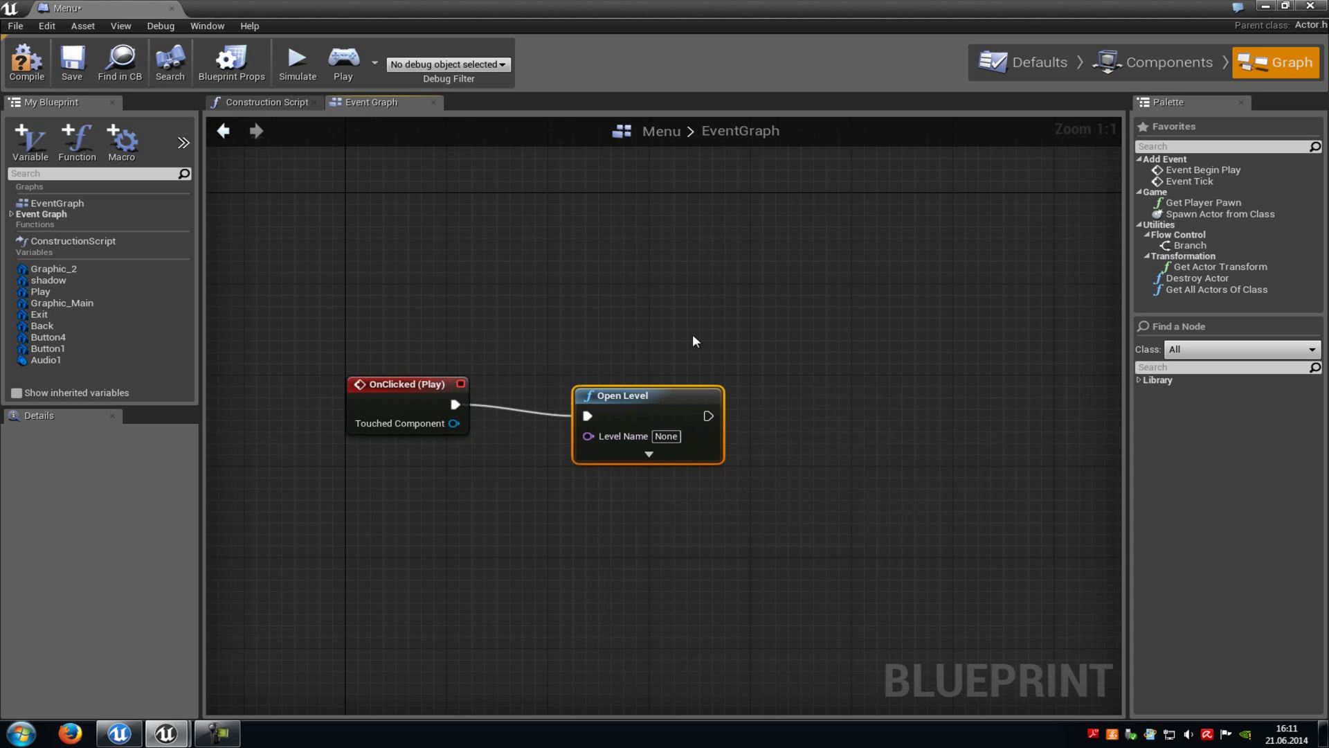
- Copy the map name Example_Map from the level file in the Maps folder without opening the level
{"action": "left_click", "coordinate": [1285, 7]}
{"action": "left_click", "coordinate": [15, 27]}
{"action": "left_click", "coordinate": [45, 74]}
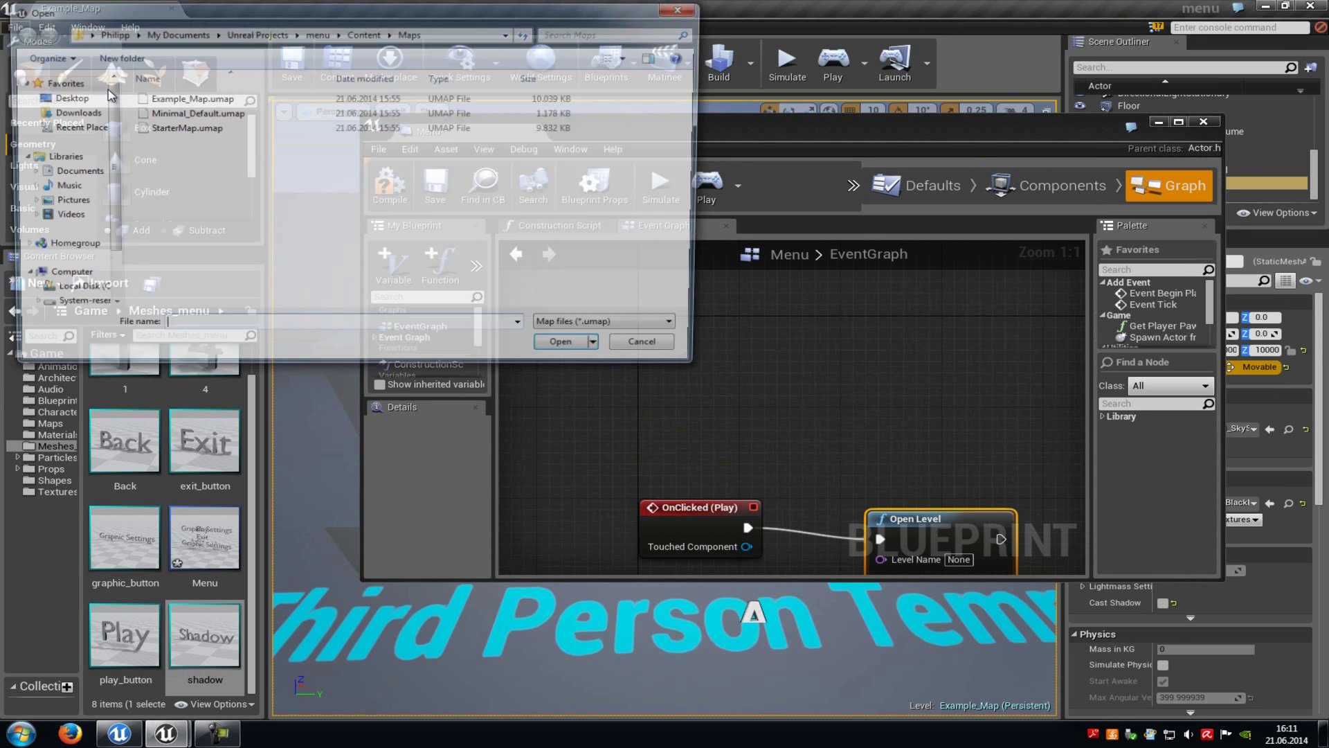
{"action": "left_click", "coordinate": [193, 99]}
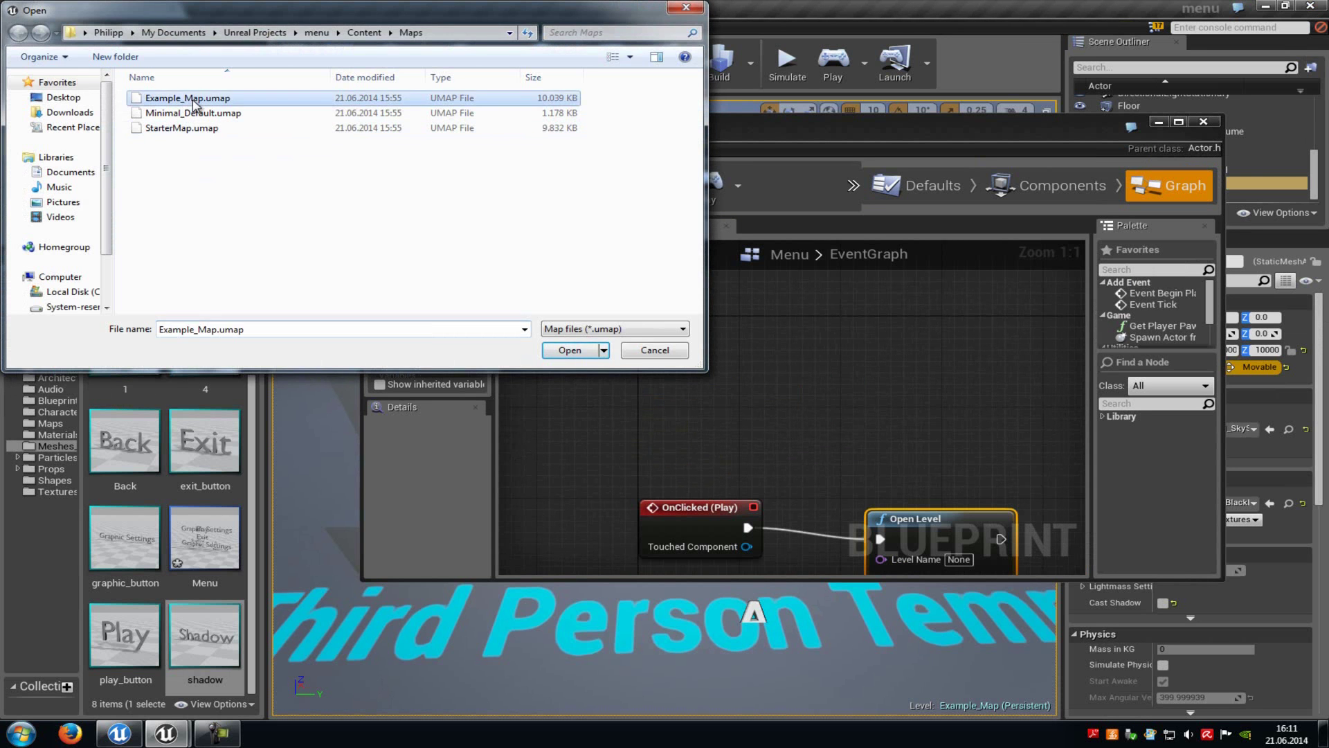
{"action": "right_click", "coordinate": [192, 99]}
{"action": "left_click", "coordinate": [235, 410]}
{"action": "key", "text": "ctrl+c"}
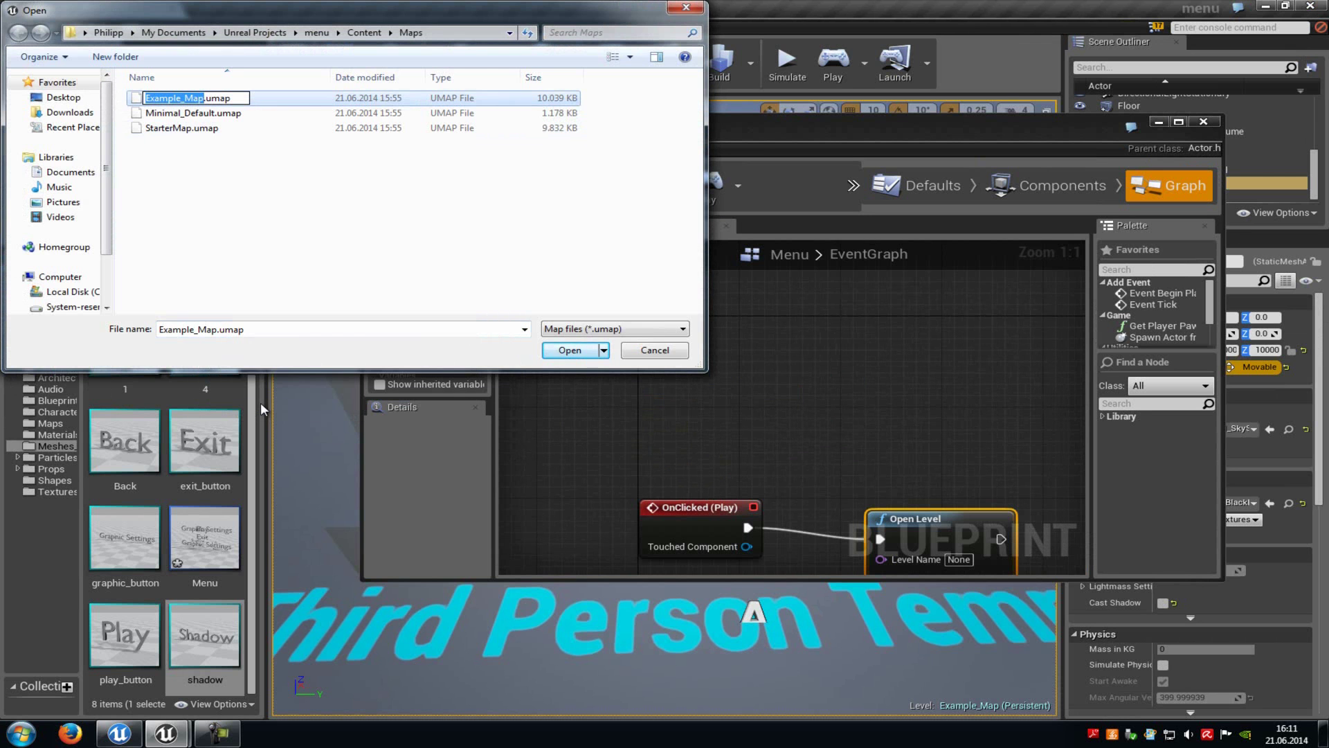
{"action": "left_click", "coordinate": [471, 209]}
{"action": "left_click", "coordinate": [651, 350]}
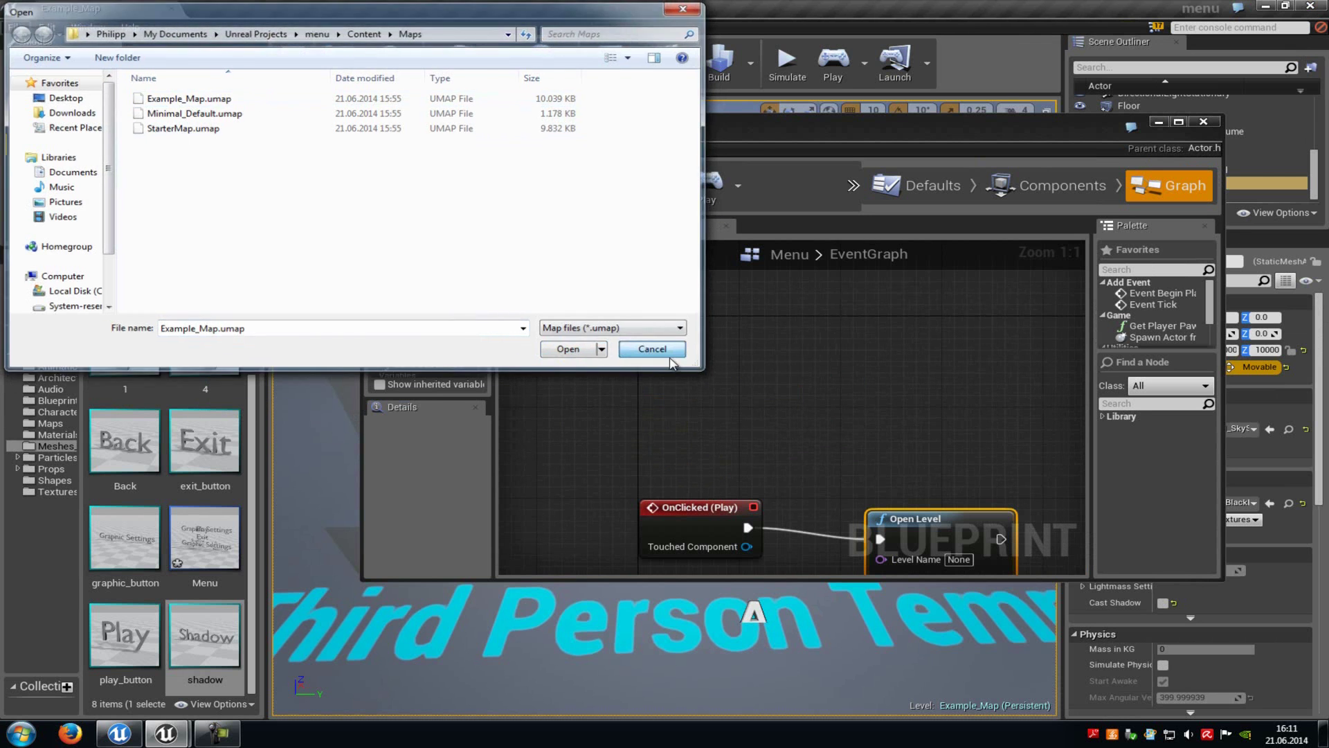
- Set the Level Name of the Open Level node to Example_Map
{"action": "left_click", "coordinate": [906, 509]}
{"action": "key", "text": "ctrl+v"}
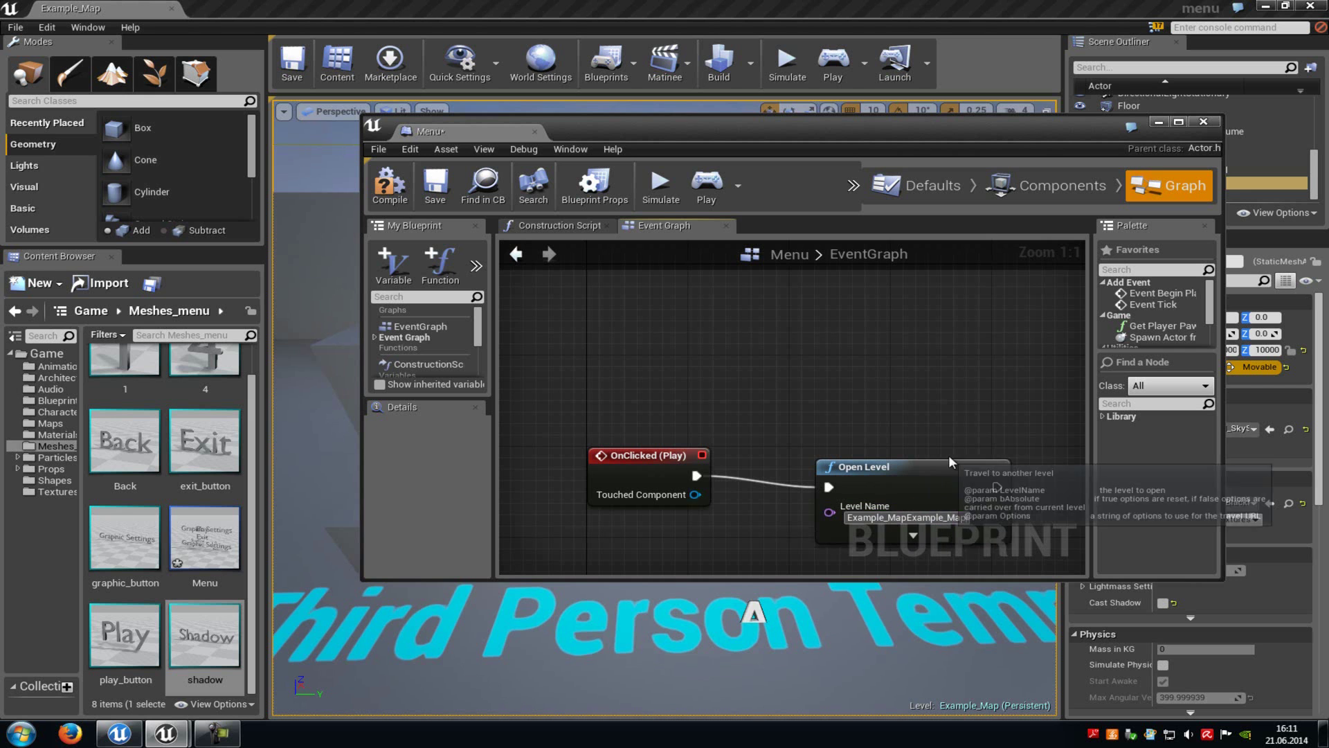
{"action": "key", "text": "Return"}
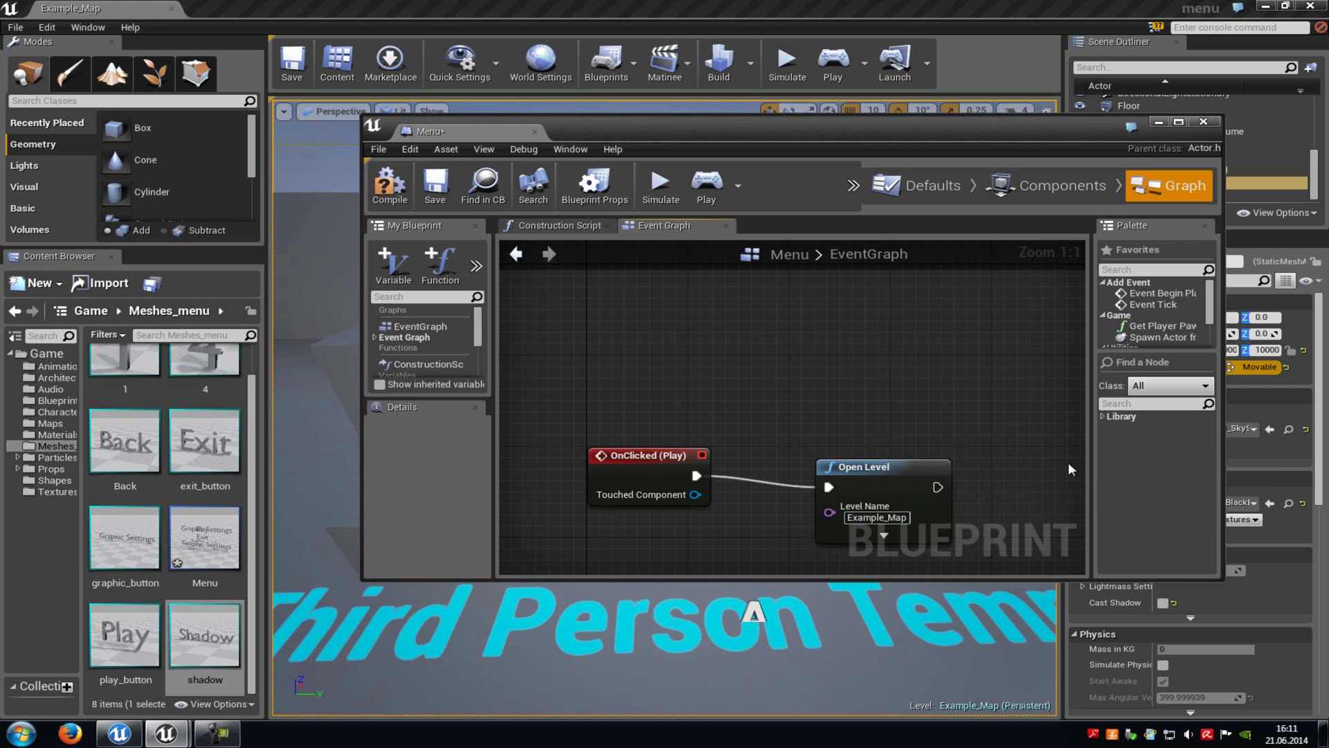
- Maximize the Blueprint editor and add an OnClicked event for the Exit component
{"action": "double_click", "coordinate": [1094, 127]}
{"action": "left_click", "coordinate": [1158, 61]}
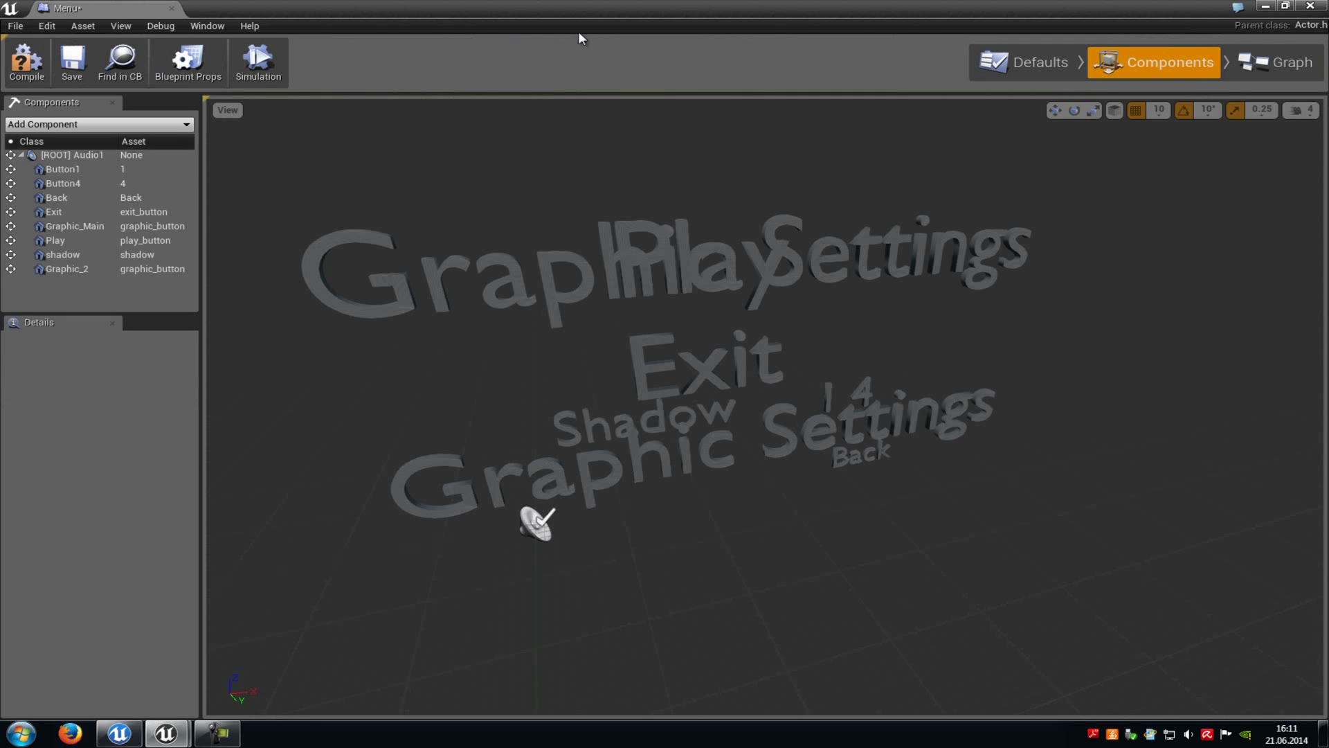
{"action": "left_click", "coordinate": [82, 212]}
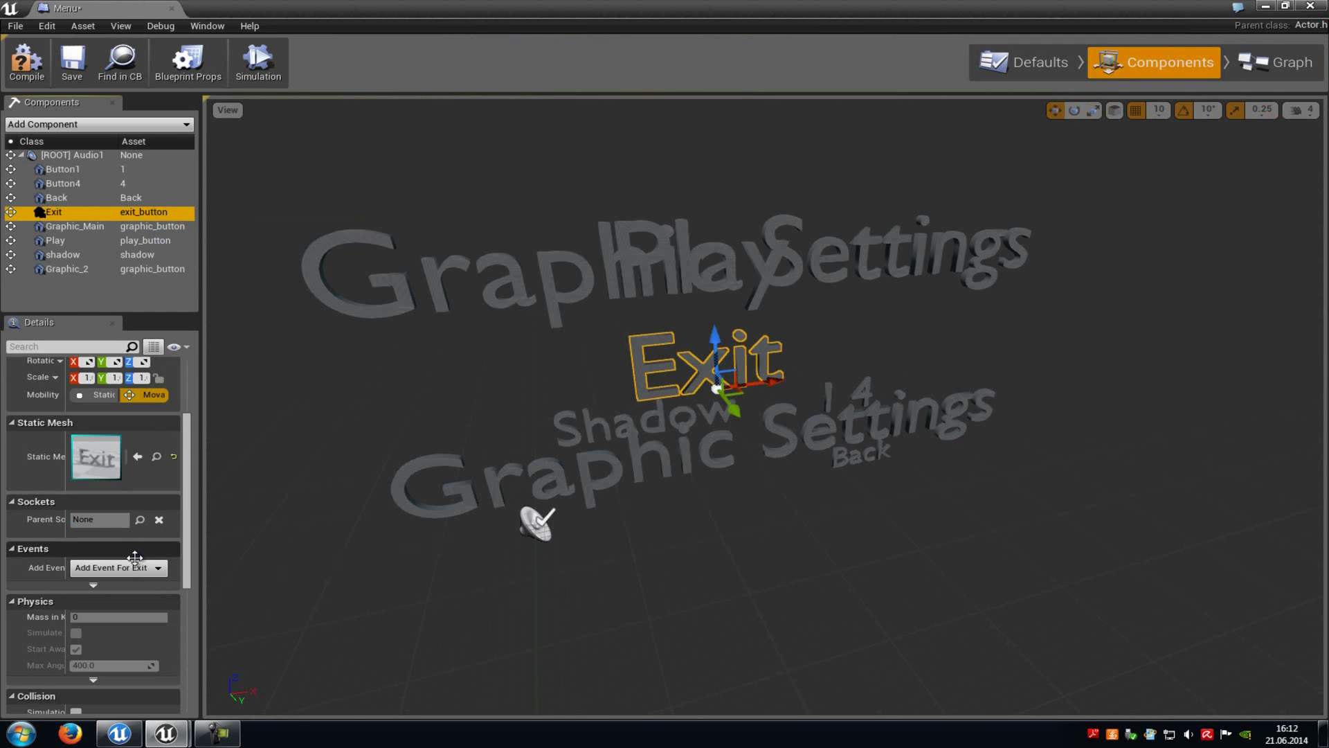
{"action": "left_click", "coordinate": [117, 567]}
{"action": "left_click", "coordinate": [132, 469]}
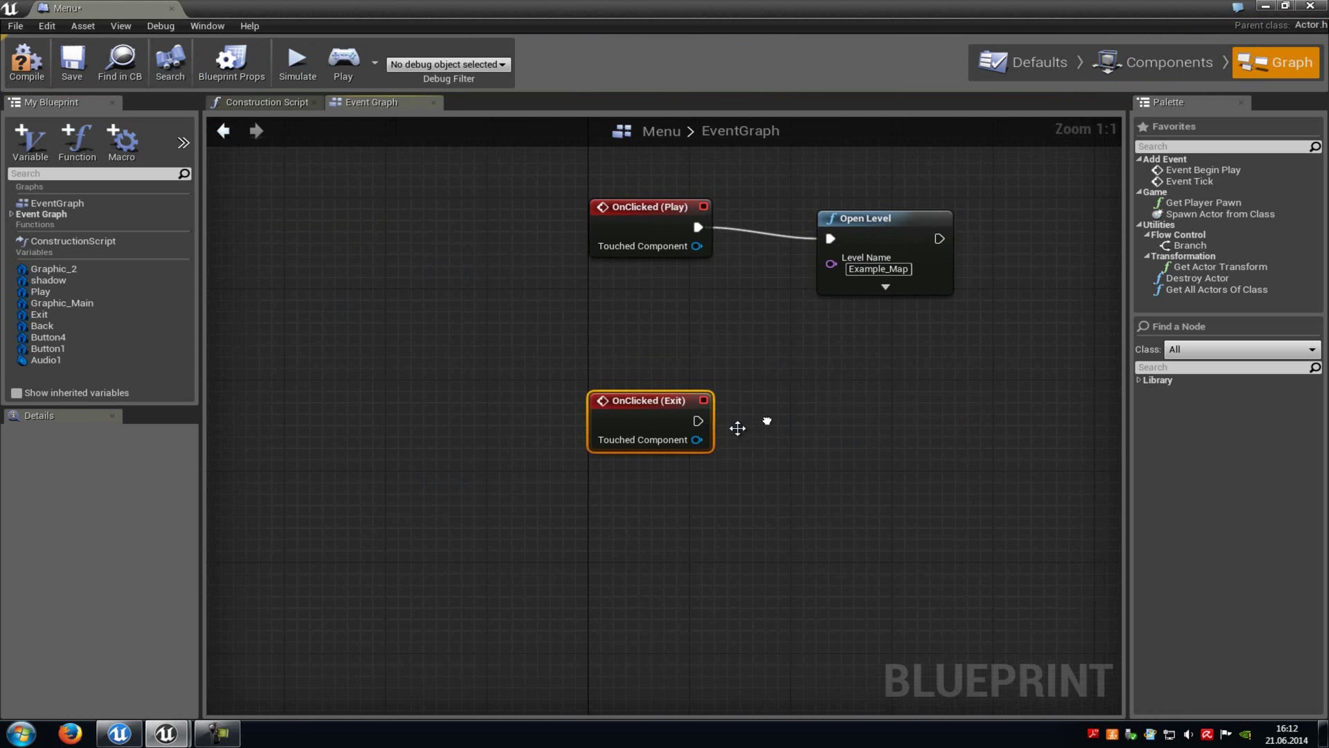
- Add a Quit Game node and connect the OnClicked (Exit) event's execution output to it
{"action": "right_click_drag", "start_coordinate": [737, 428], "coordinate": [666, 446]}
{"action": "right_click", "coordinate": [771, 405]}
{"action": "type", "text": "quit"}
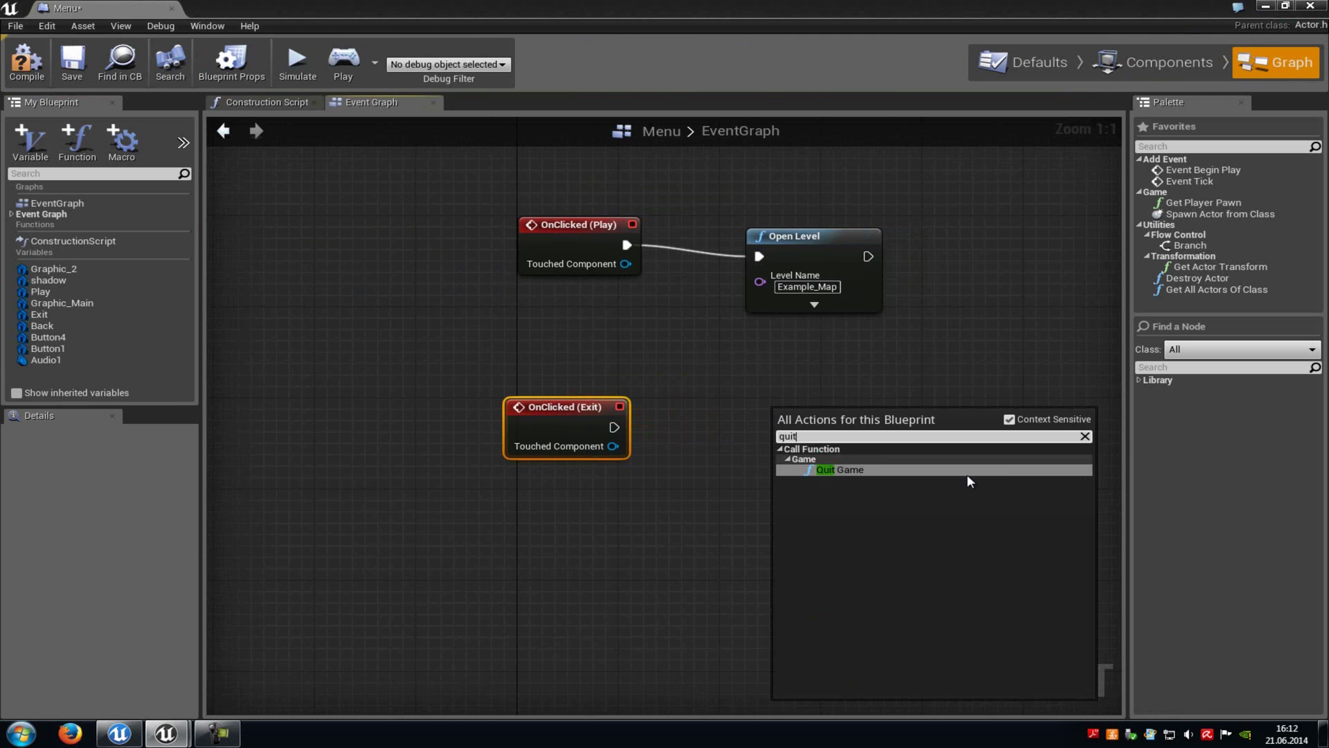
{"action": "left_click", "coordinate": [919, 469]}
{"action": "left_click_drag", "start_coordinate": [784, 438], "coordinate": [621, 426]}
{"action": "right_click_drag", "start_coordinate": [758, 387], "coordinate": [671, 347]}
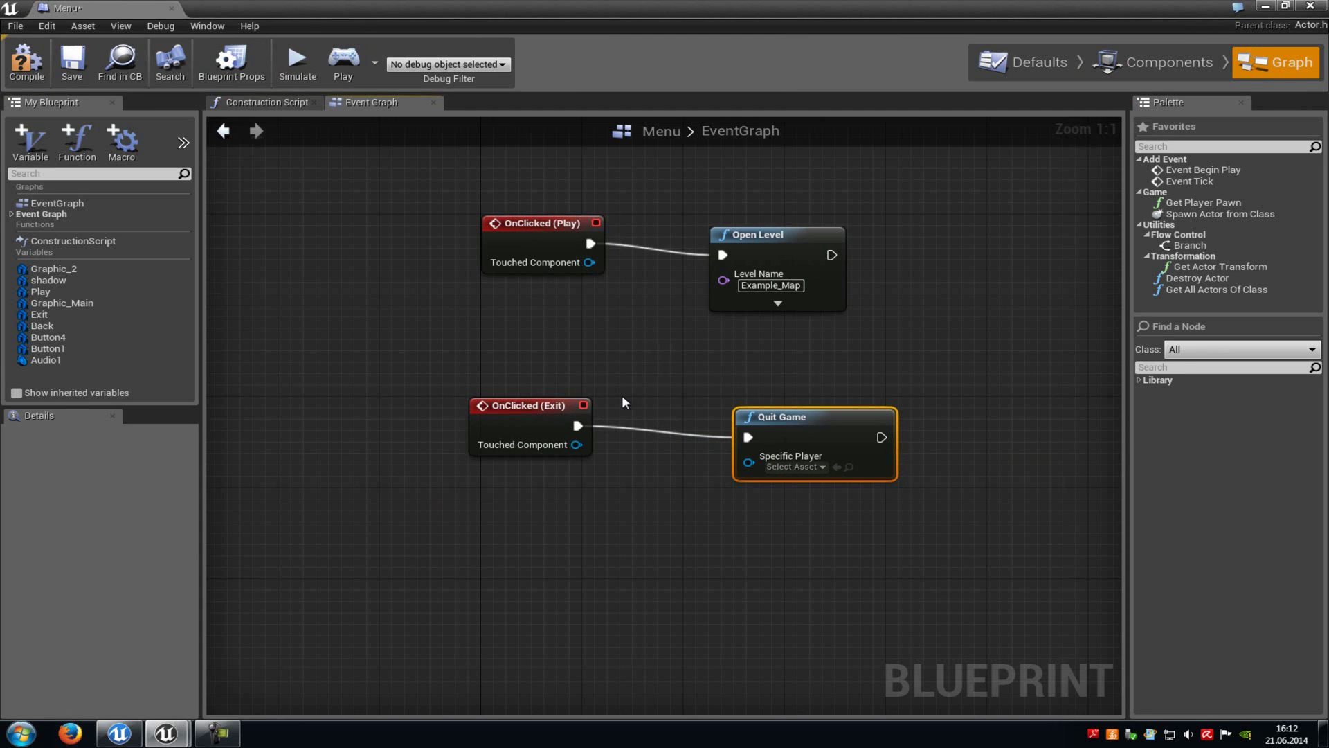
{"action": "right_click_drag", "start_coordinate": [676, 380], "coordinate": [663, 349]}
{"action": "left_click", "coordinate": [1072, 202]}
- Add an OnClicked event for the Graphic_Main component and place it below the OnClicked (Exit) event
{"action": "left_click", "coordinate": [1177, 66]}
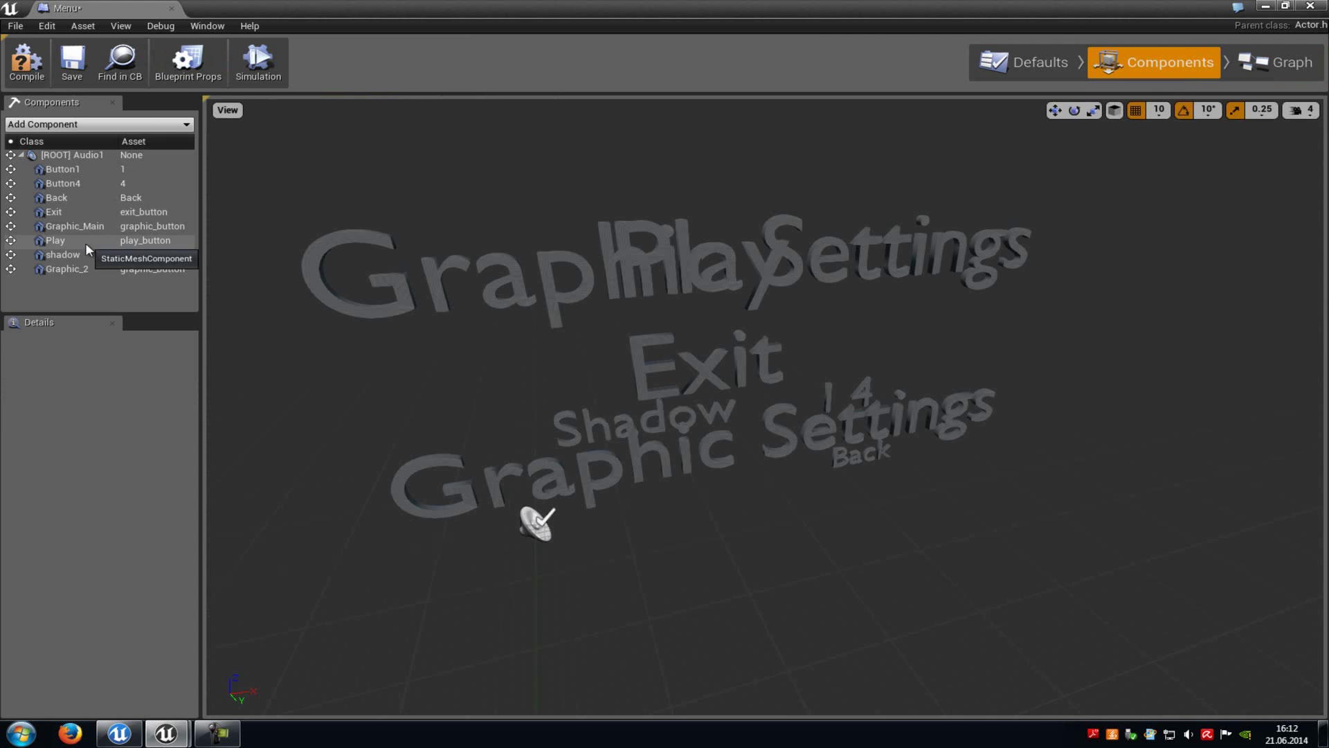
{"action": "left_click", "coordinate": [67, 229]}
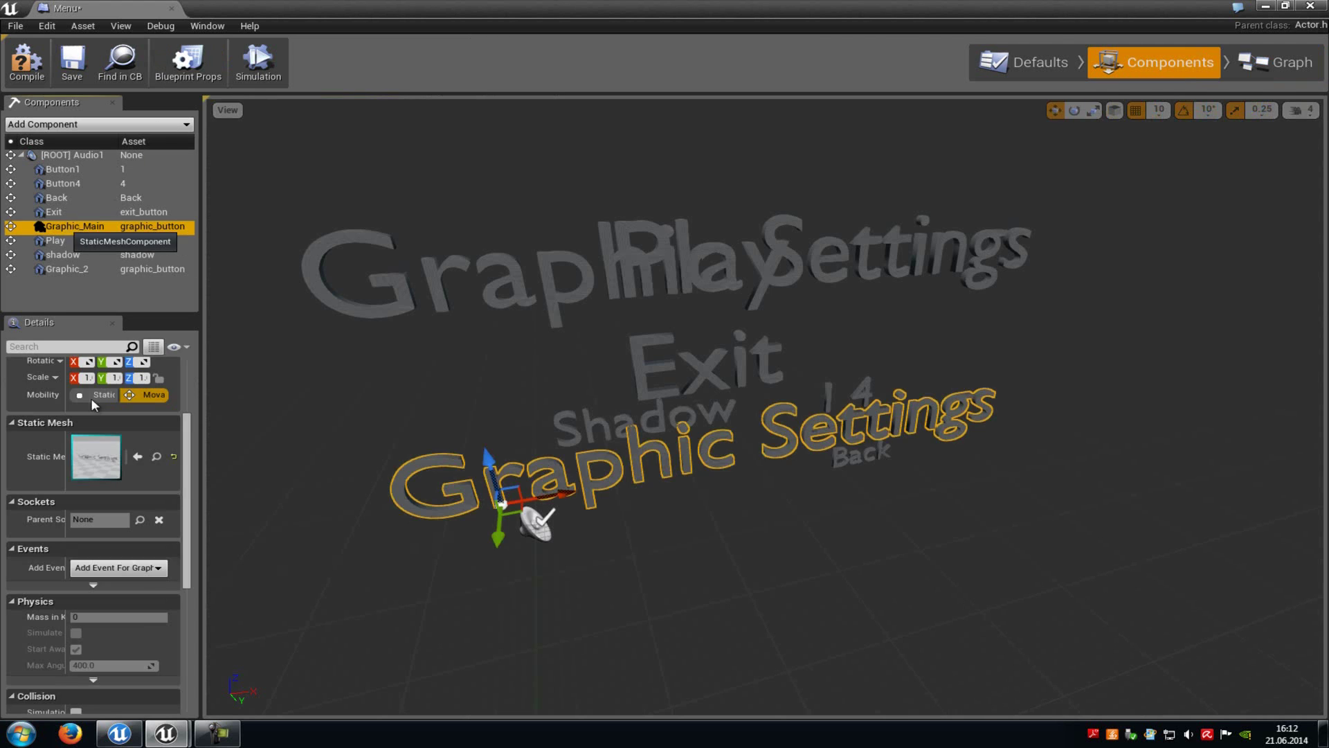
{"action": "left_click", "coordinate": [132, 569]}
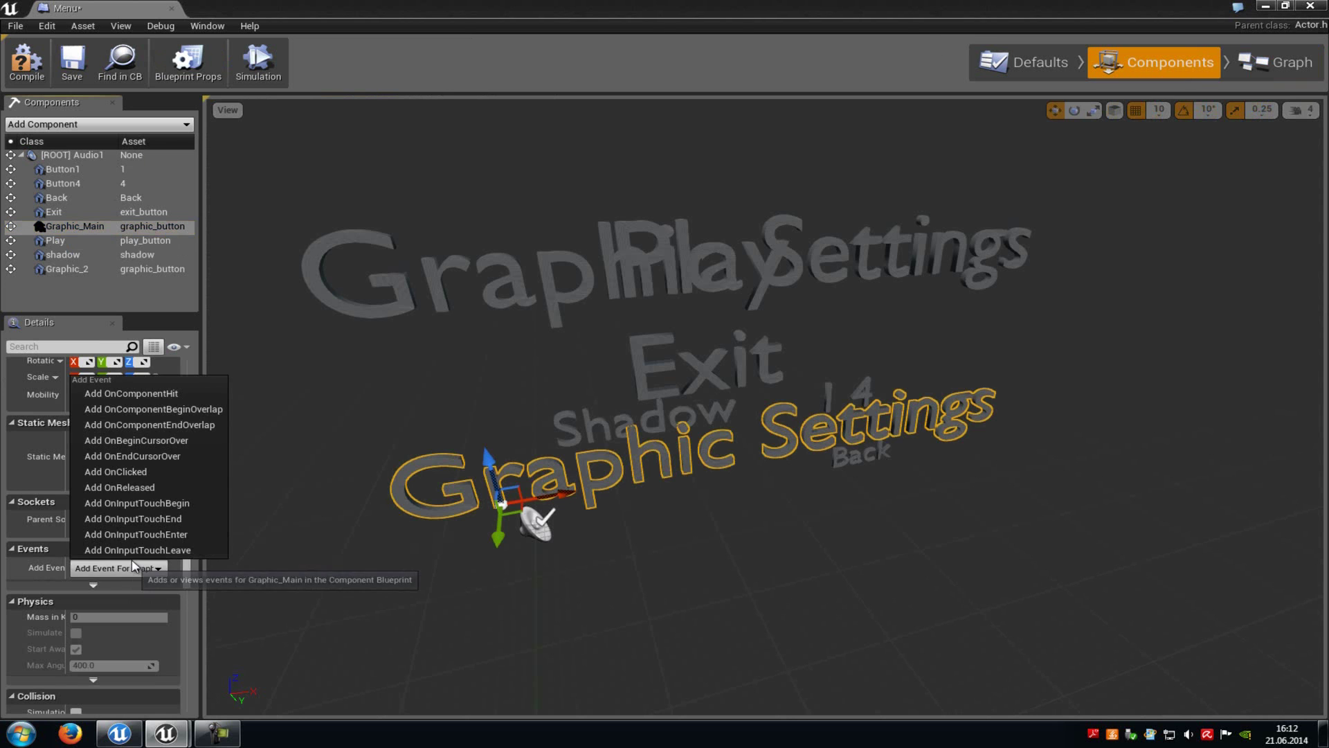
{"action": "left_click", "coordinate": [143, 475]}
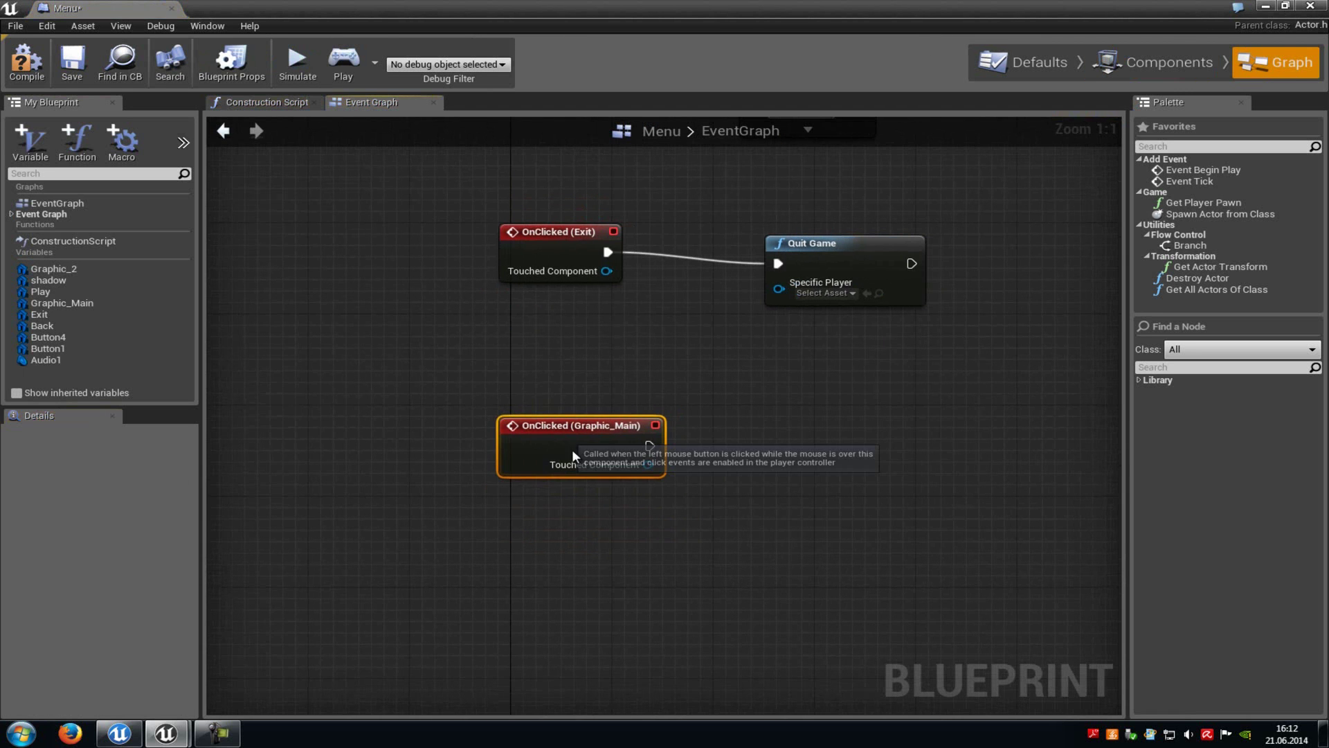
{"action": "left_click_drag", "start_coordinate": [564, 442], "coordinate": [527, 442]}
{"action": "right_click_drag", "start_coordinate": [782, 394], "coordinate": [665, 387]}
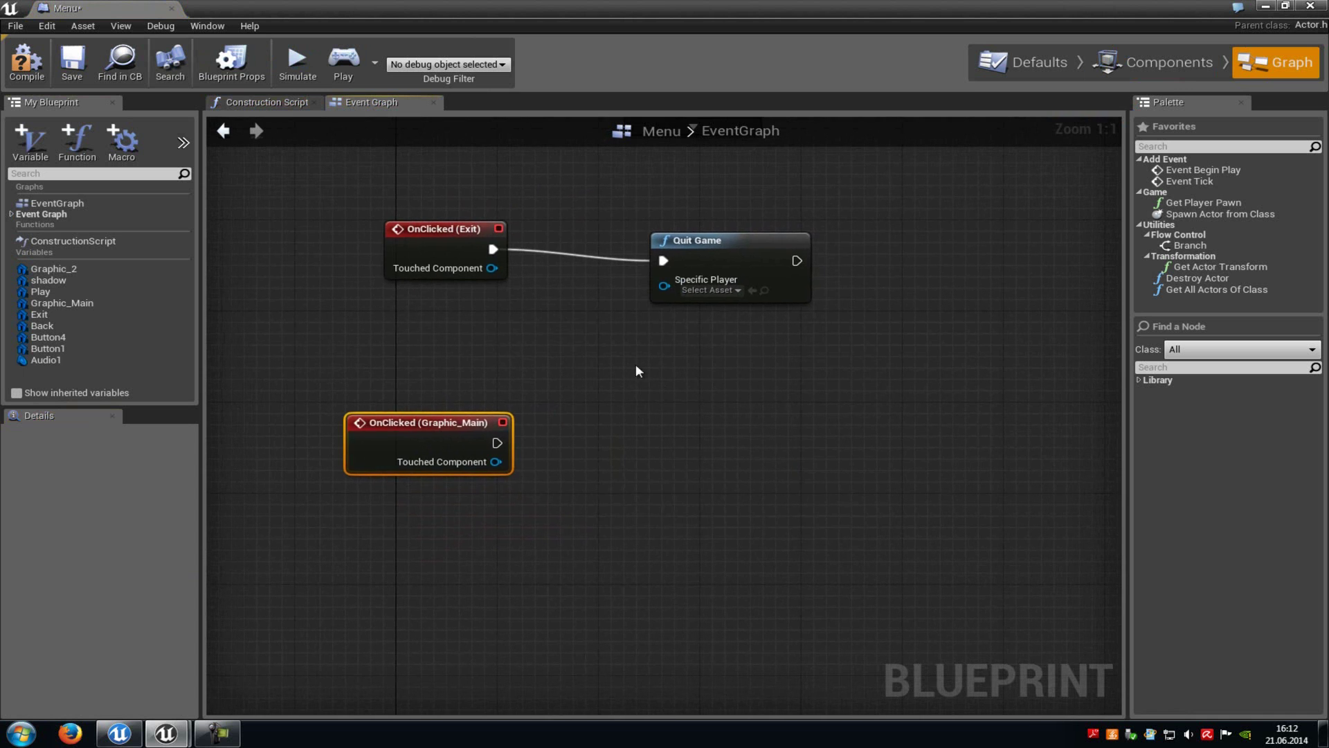
- Place a Graphic_Main getter in the graph, add a Toggle Visibility node targeting it, and move both below the Quit Game node
{"action": "left_click_drag", "start_coordinate": [81, 303], "coordinate": [596, 481]}
{"action": "left_click", "coordinate": [633, 498]}
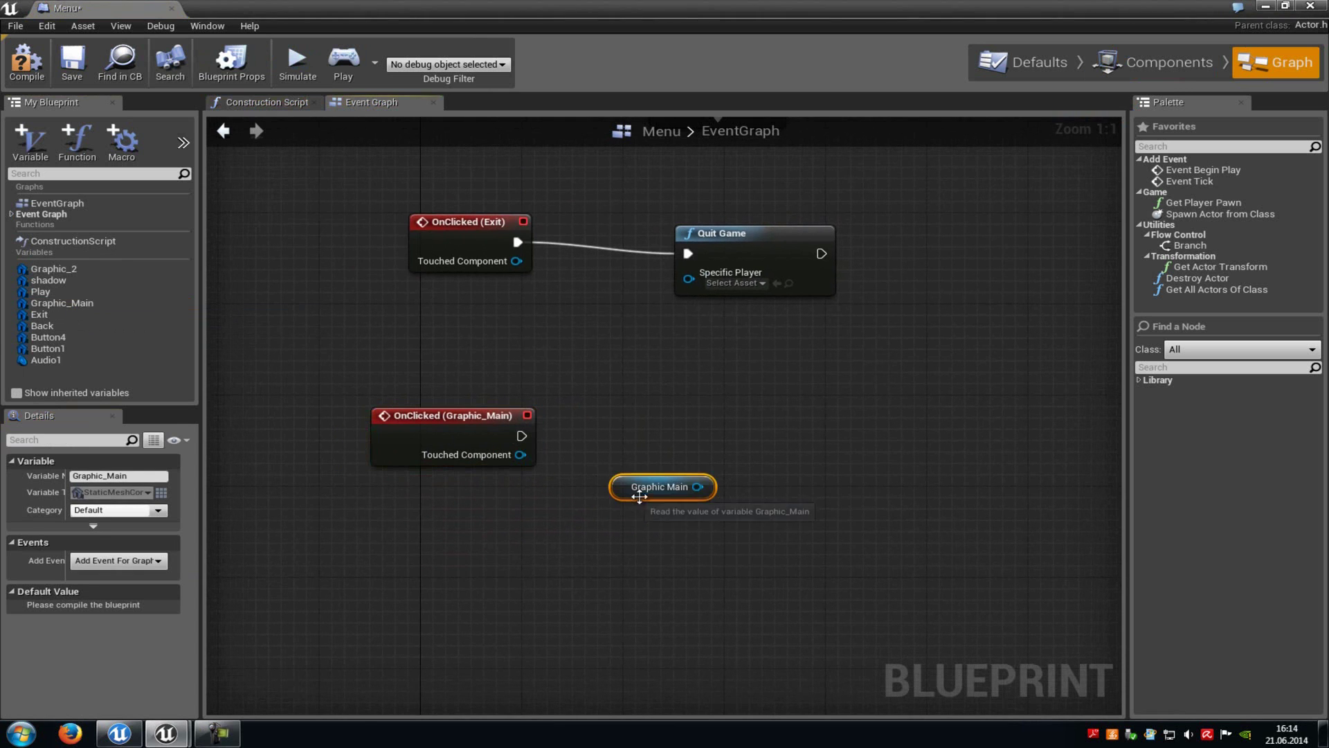
{"action": "left_click_drag", "start_coordinate": [697, 487], "coordinate": [785, 425]}
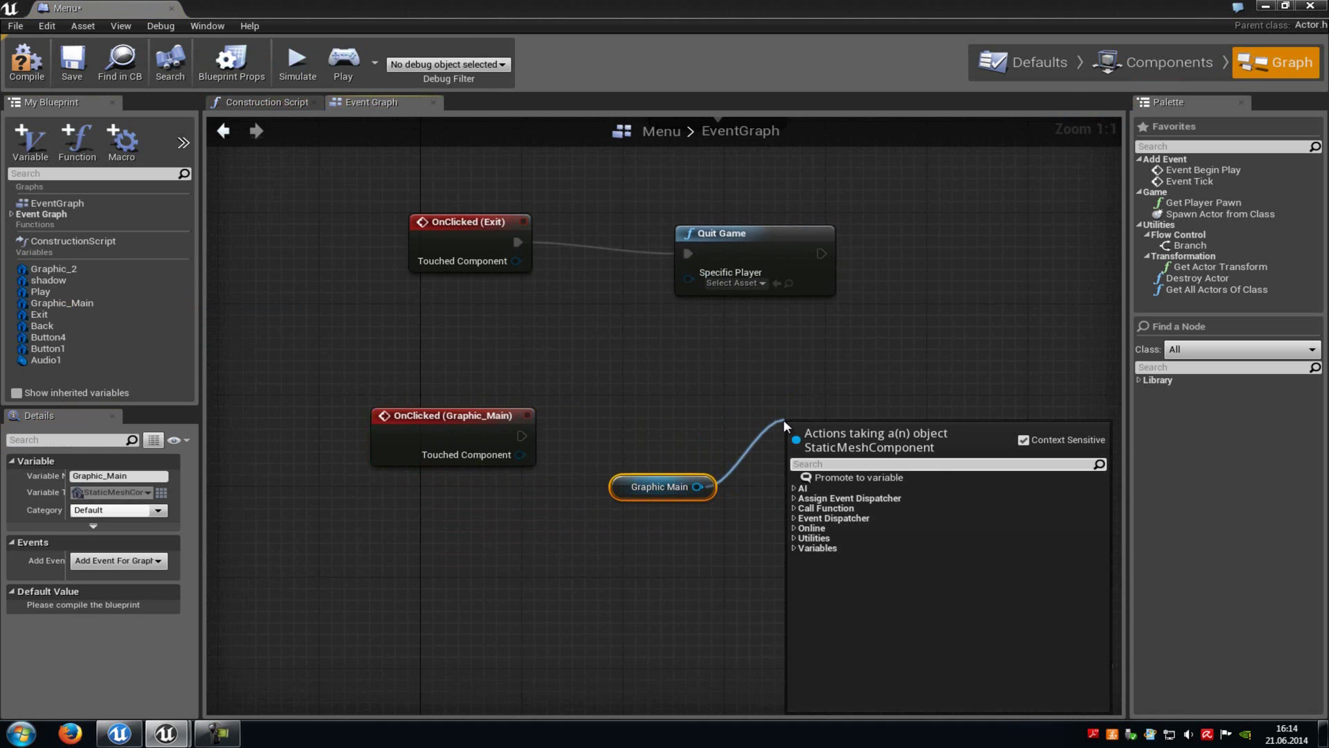
{"action": "type", "text": "visi"}
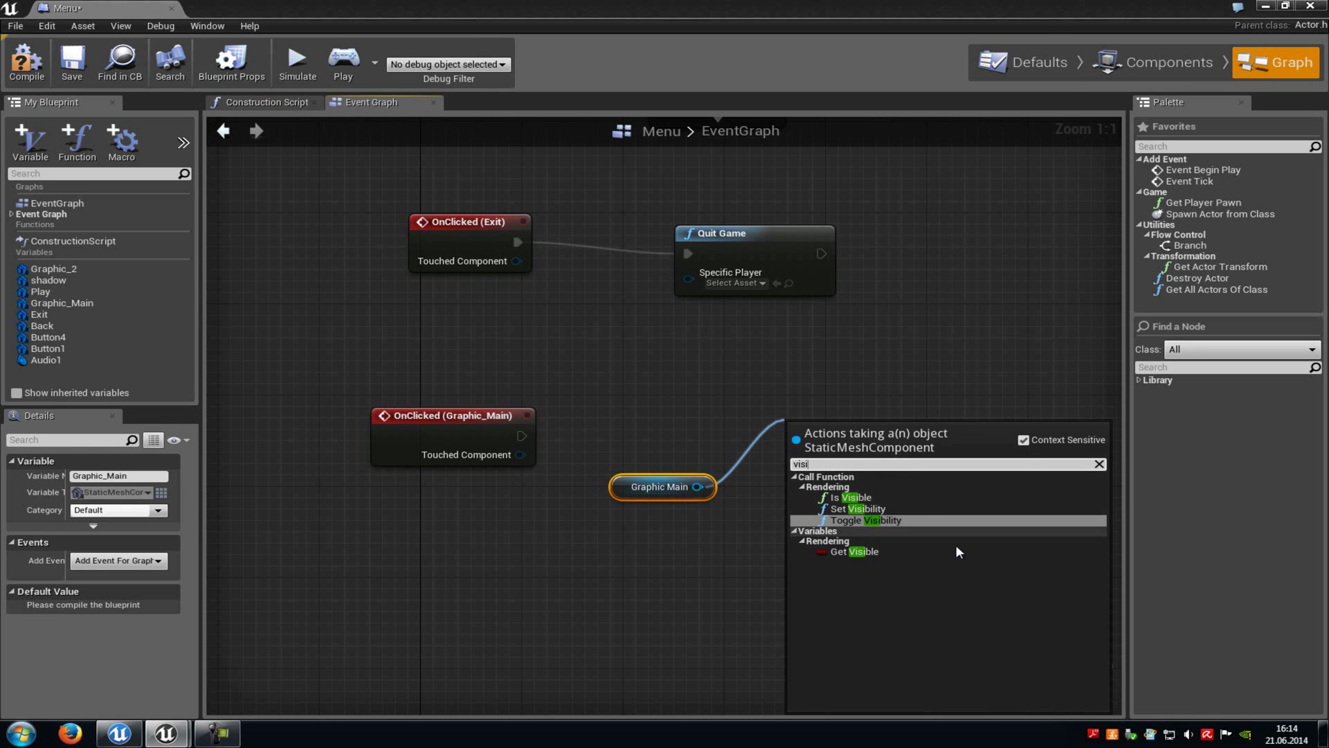
{"action": "left_click", "coordinate": [912, 522]}
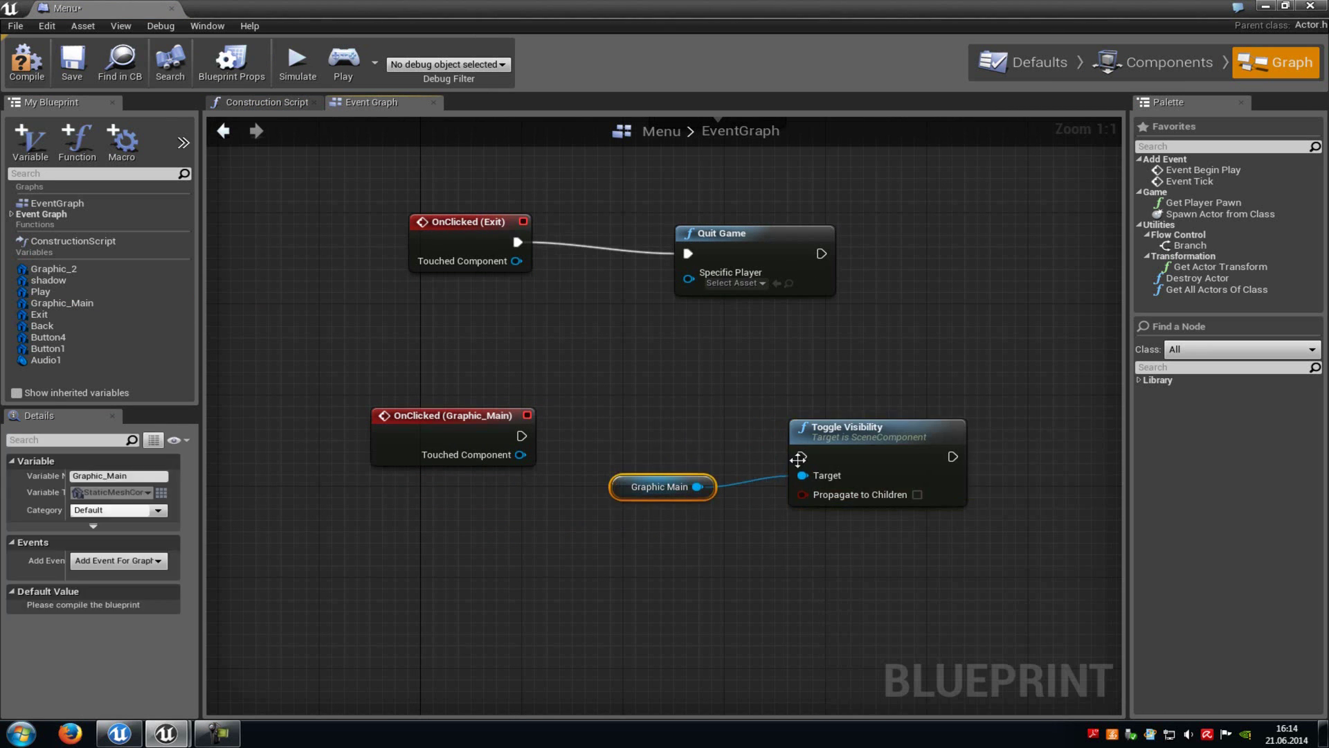
{"action": "left_click_drag", "start_coordinate": [866, 471], "coordinate": [857, 503]}
{"action": "left_click", "coordinate": [859, 423]}
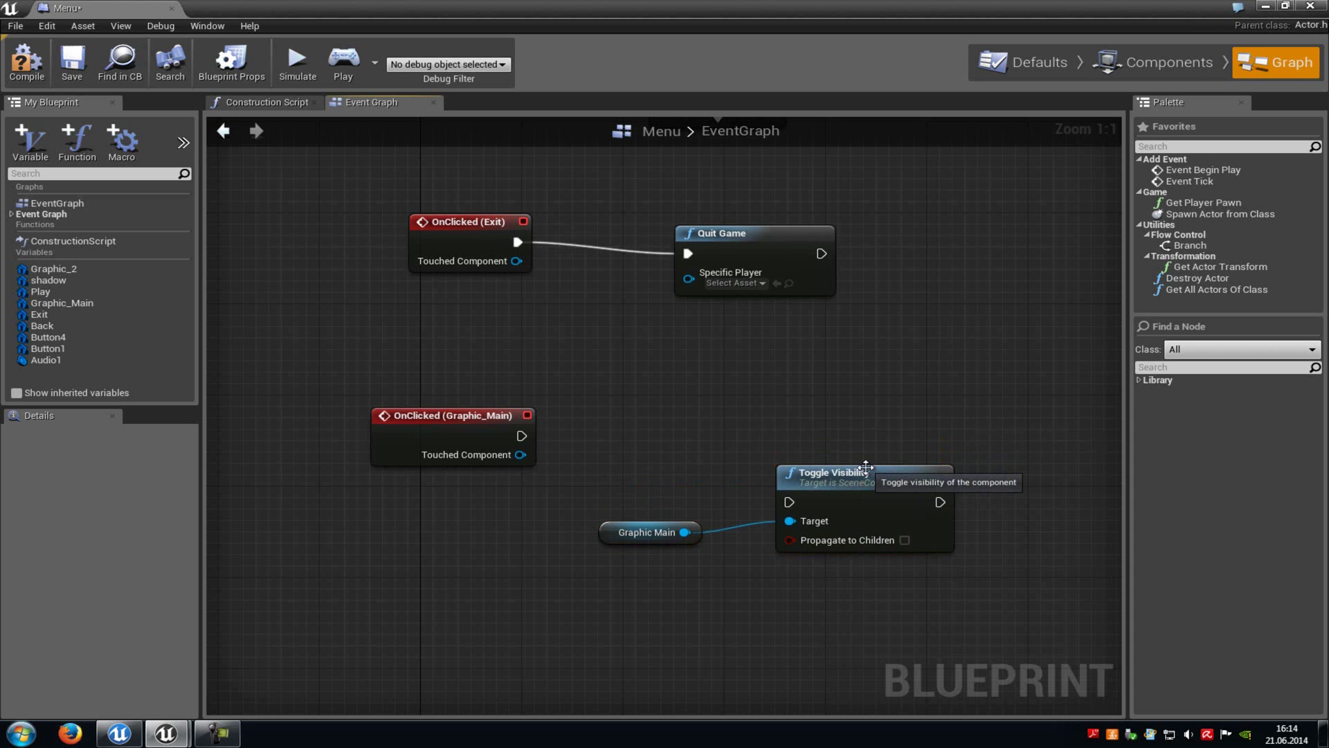
- Connect the OnClicked (Graphic_Main) execution output to the Toggle Visibility node
{"action": "right_click_drag", "start_coordinate": [595, 147], "coordinate": [562, 315]}
{"action": "right_click_drag", "start_coordinate": [557, 478], "coordinate": [560, 316]}
{"action": "right_click_drag", "start_coordinate": [657, 488], "coordinate": [646, 459]}
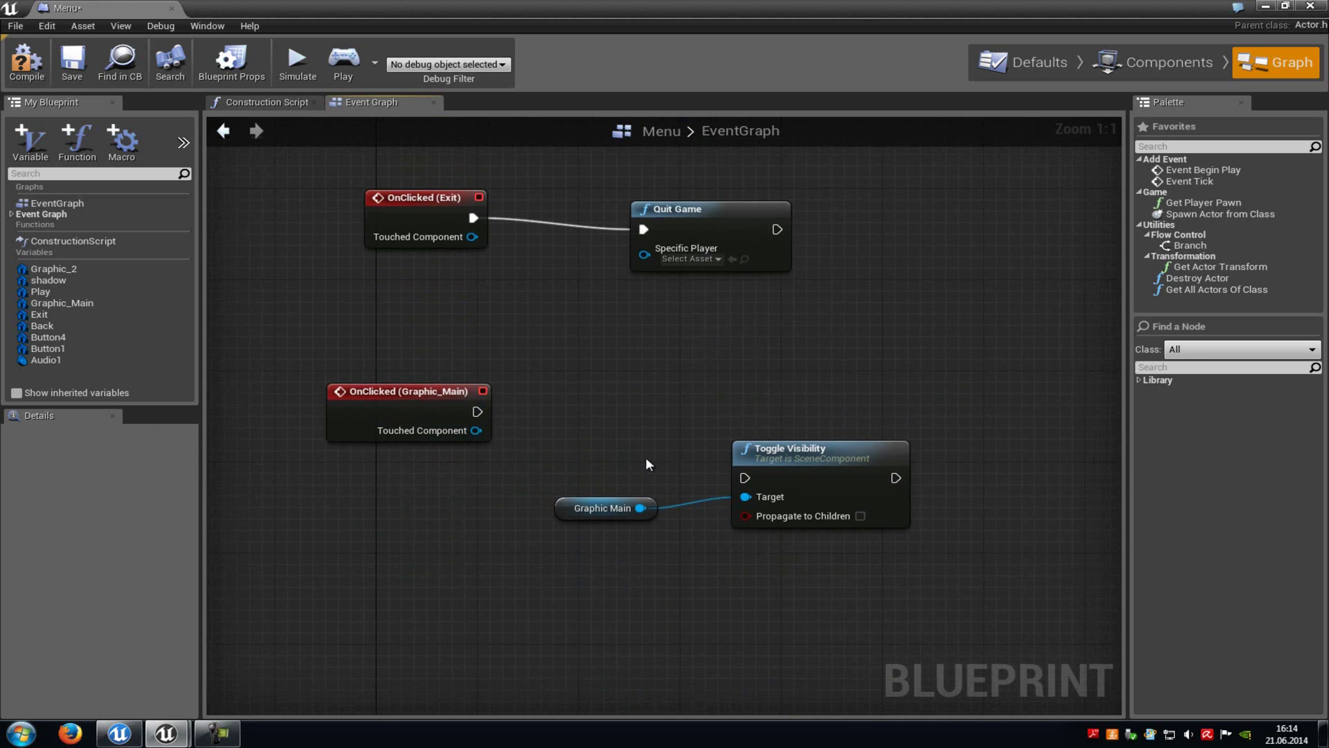
{"action": "key", "text": "ctrl+z"}
{"action": "left_click_drag", "start_coordinate": [477, 411], "coordinate": [752, 478]}
{"action": "right_click_drag", "start_coordinate": [692, 563], "coordinate": [674, 540]}
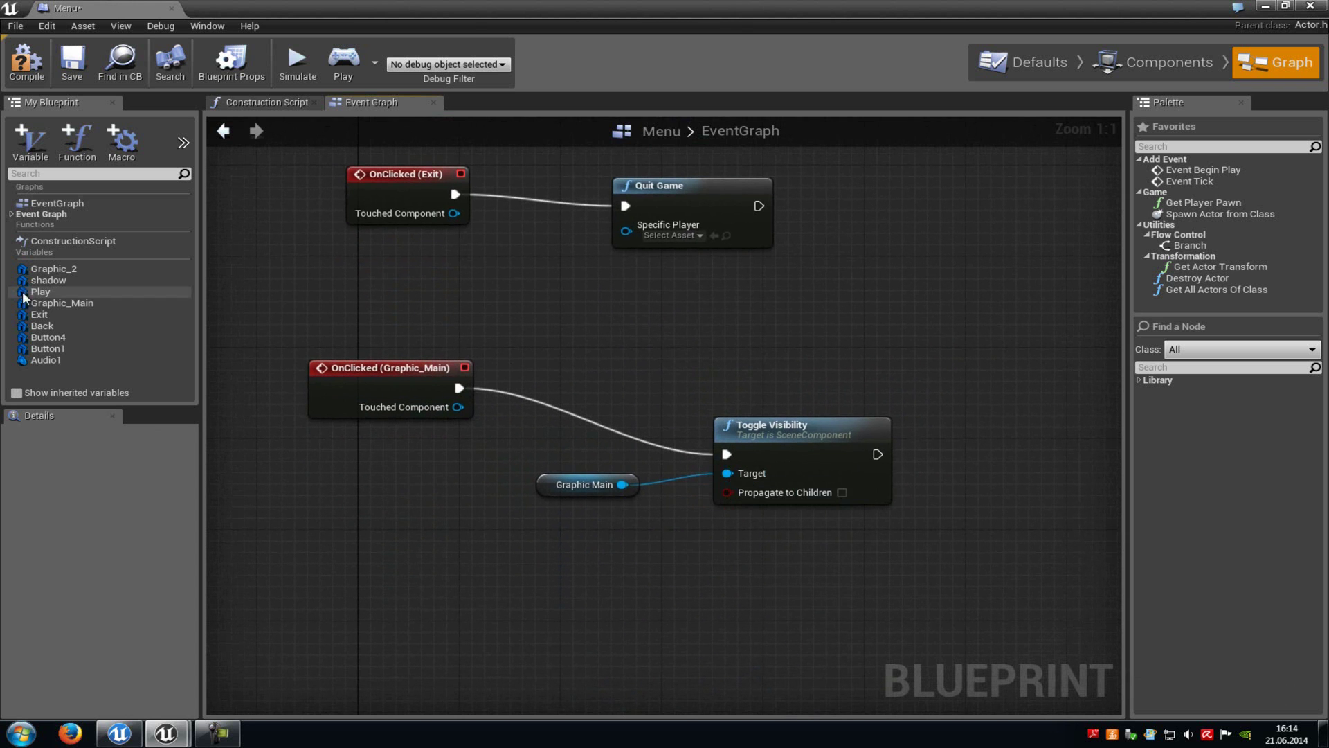
- Add getters for Exit and Play and connect both to the Target of Graphic Main's Toggle Visibility node
{"action": "left_click_drag", "start_coordinate": [36, 315], "coordinate": [419, 524]}
{"action": "left_click_drag", "start_coordinate": [74, 293], "coordinate": [528, 538]}
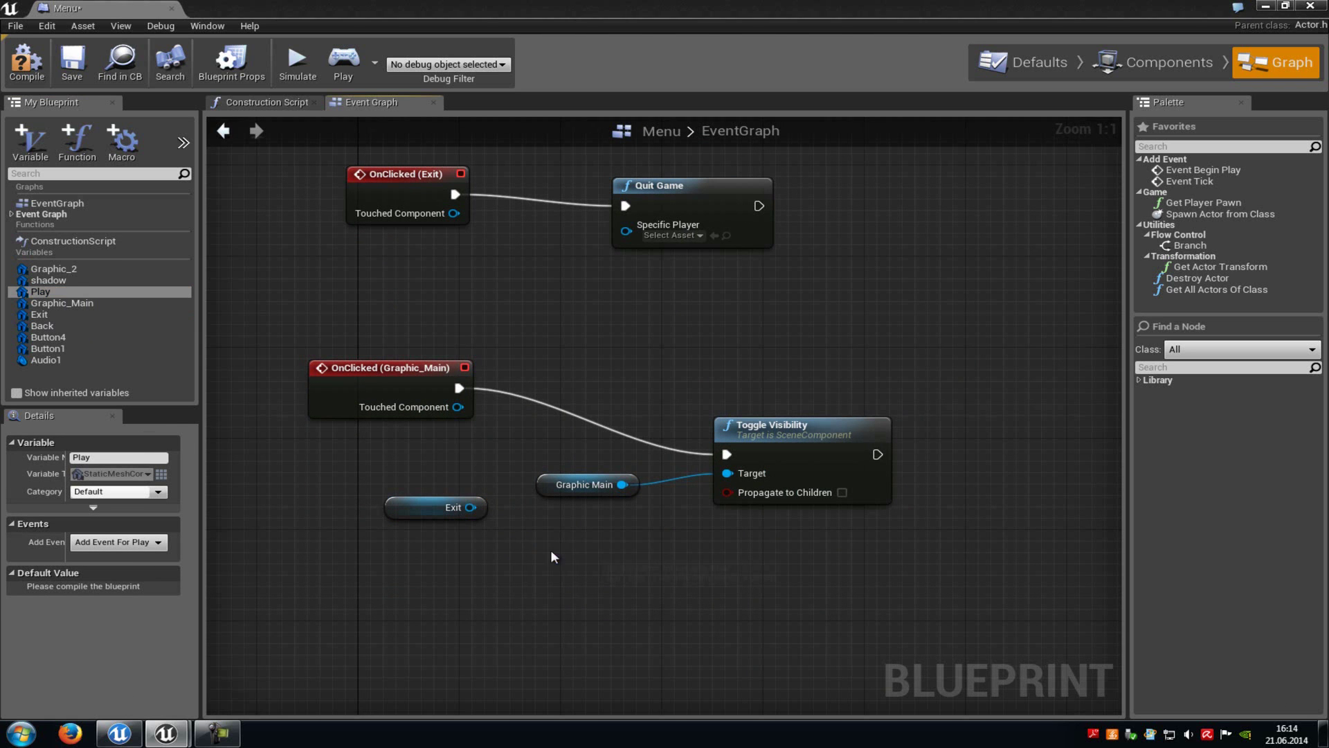
{"action": "left_click", "coordinate": [552, 553]}
{"action": "left_click_drag", "start_coordinate": [609, 543], "coordinate": [726, 474]}
{"action": "left_click_drag", "start_coordinate": [470, 508], "coordinate": [730, 475]}
{"action": "right_click_drag", "start_coordinate": [787, 605], "coordinate": [717, 564]}
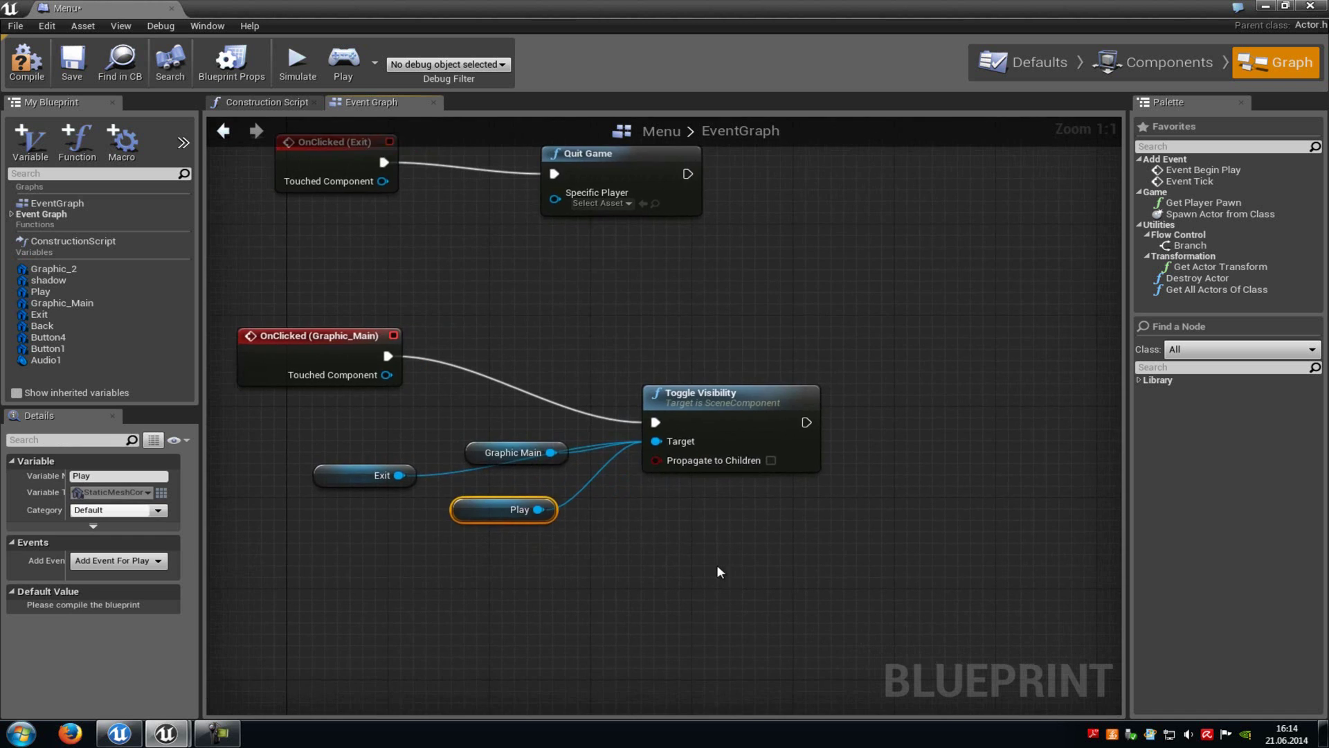
{"action": "scroll", "coordinate": [713, 559], "scroll_direction": "down", "scroll_amount": 1}
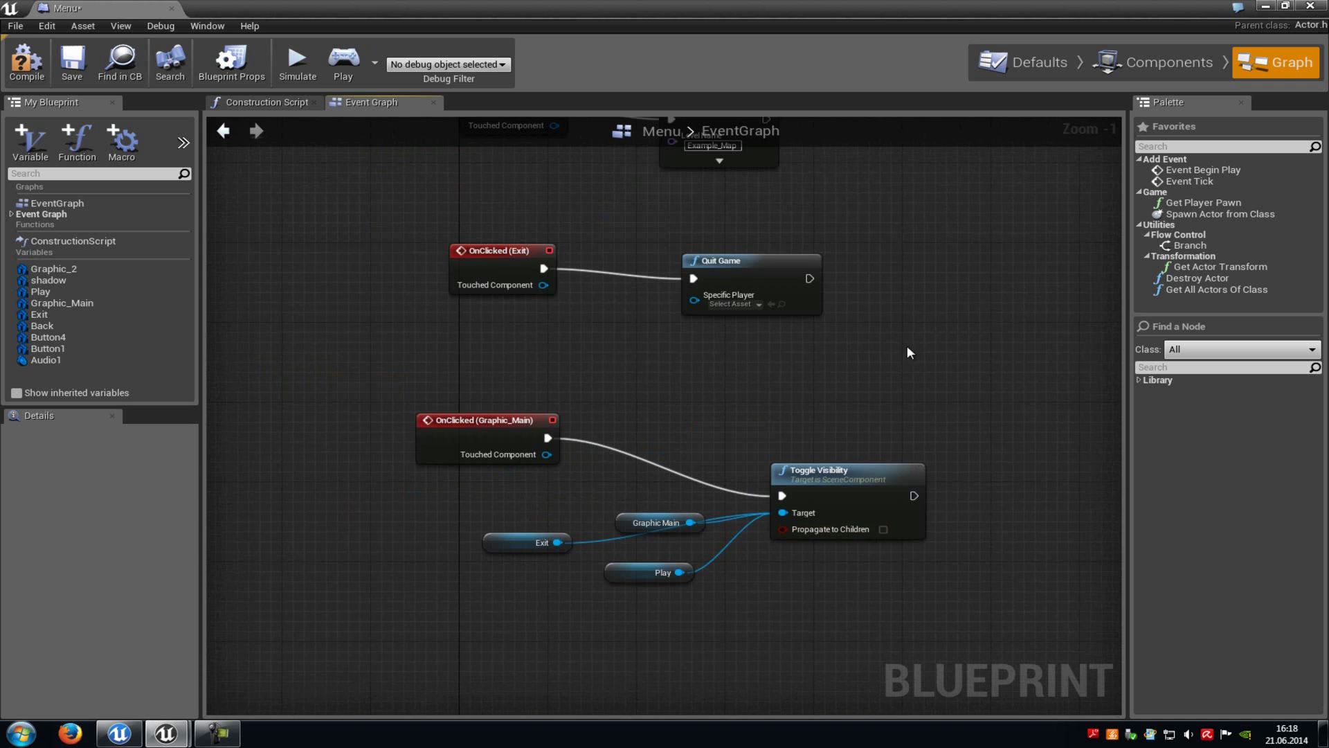
- Add a Button1 getter above the existing Toggle Visibility node and create a second Toggle Visibility node targeting it
{"action": "left_click", "coordinate": [48, 348]}
{"action": "left_click_drag", "start_coordinate": [49, 351], "coordinate": [679, 372]}
{"action": "left_click", "coordinate": [712, 374]}
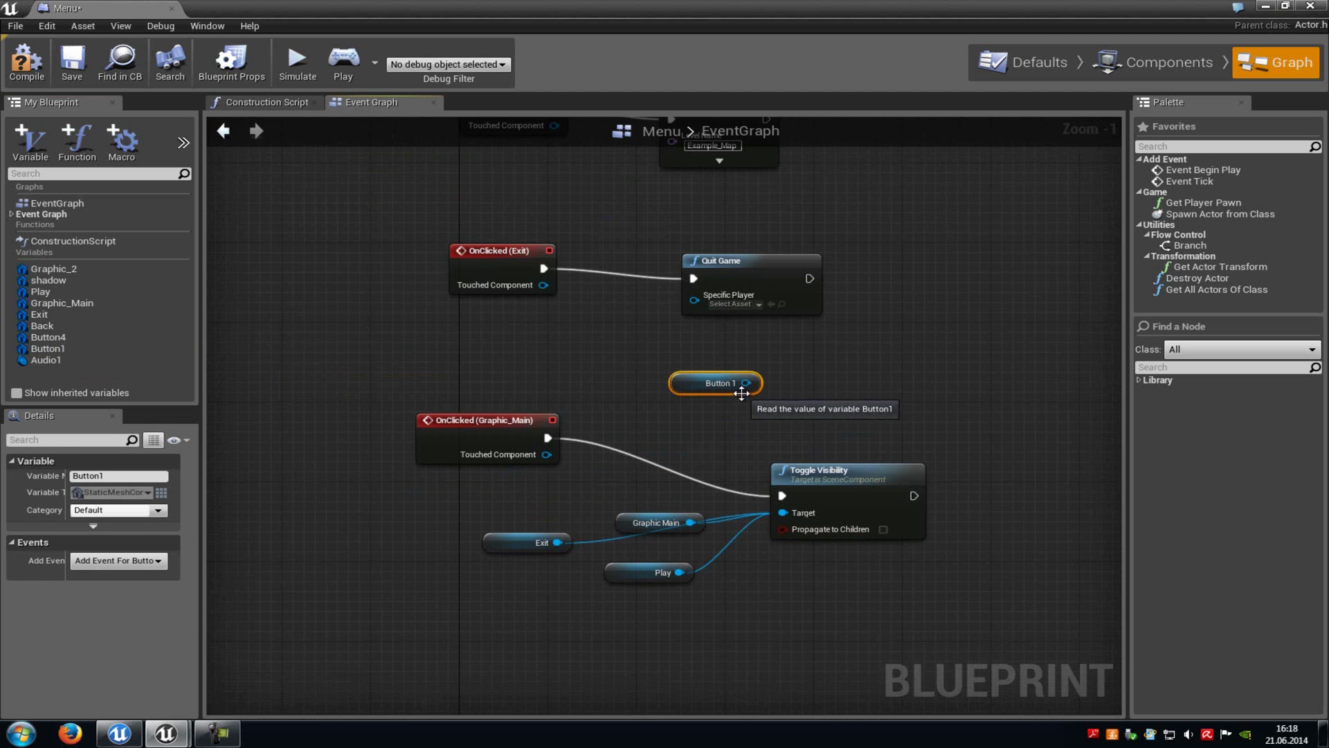
{"action": "left_click_drag", "start_coordinate": [756, 392], "coordinate": [882, 367]}
{"action": "type", "text": "togg"}
{"action": "left_click", "coordinate": [961, 447]}
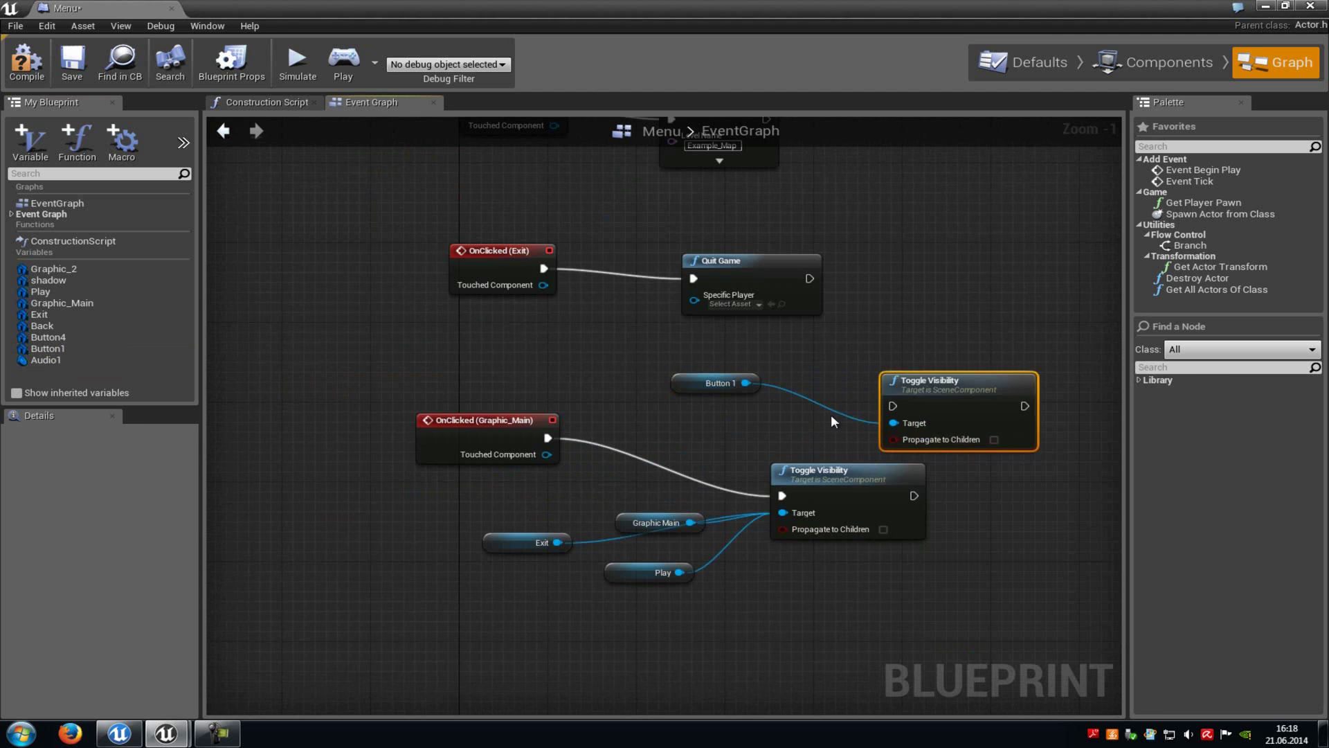
{"action": "right_click_drag", "start_coordinate": [891, 428], "coordinate": [807, 404]}
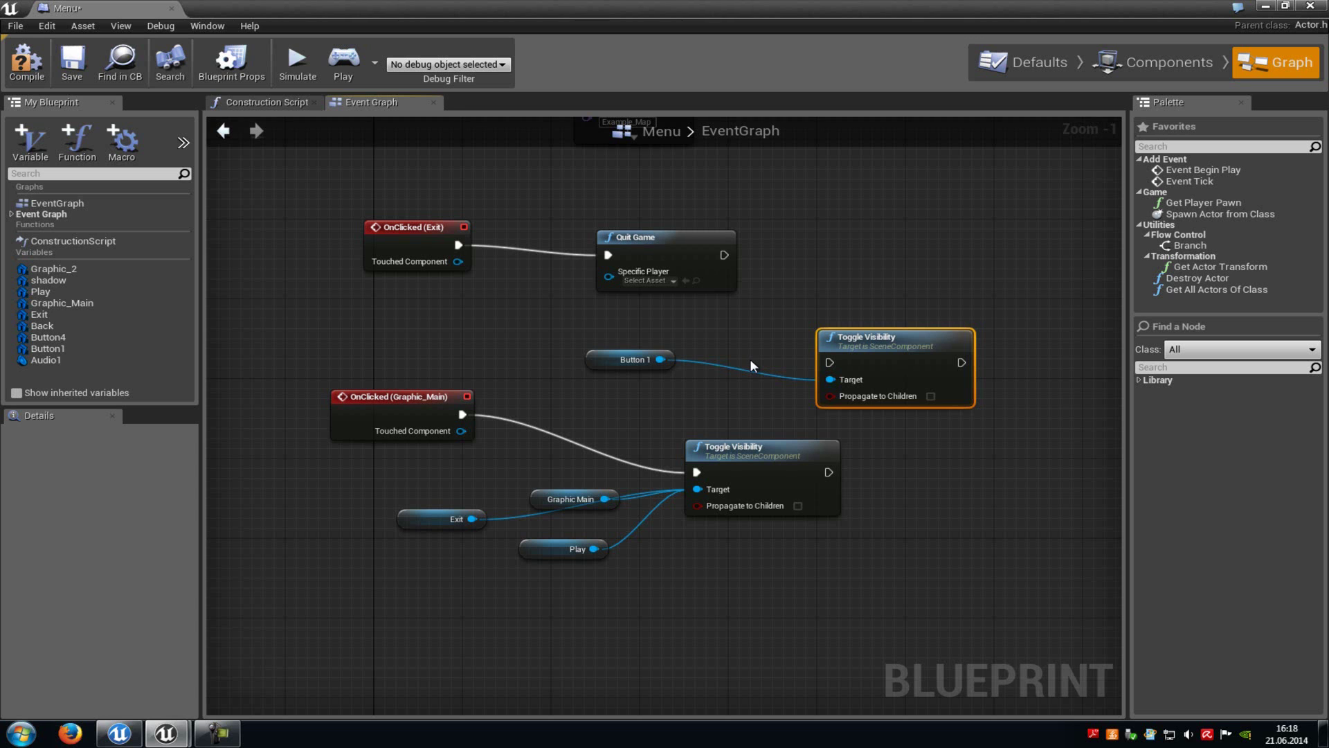
- Add getters for Graphic_2, shadow, Back and Button4 and connect them to the Target of Button 1's Toggle Visibility node
{"action": "left_click_drag", "start_coordinate": [53, 269], "coordinate": [498, 305]}
{"action": "left_click", "coordinate": [527, 330]}
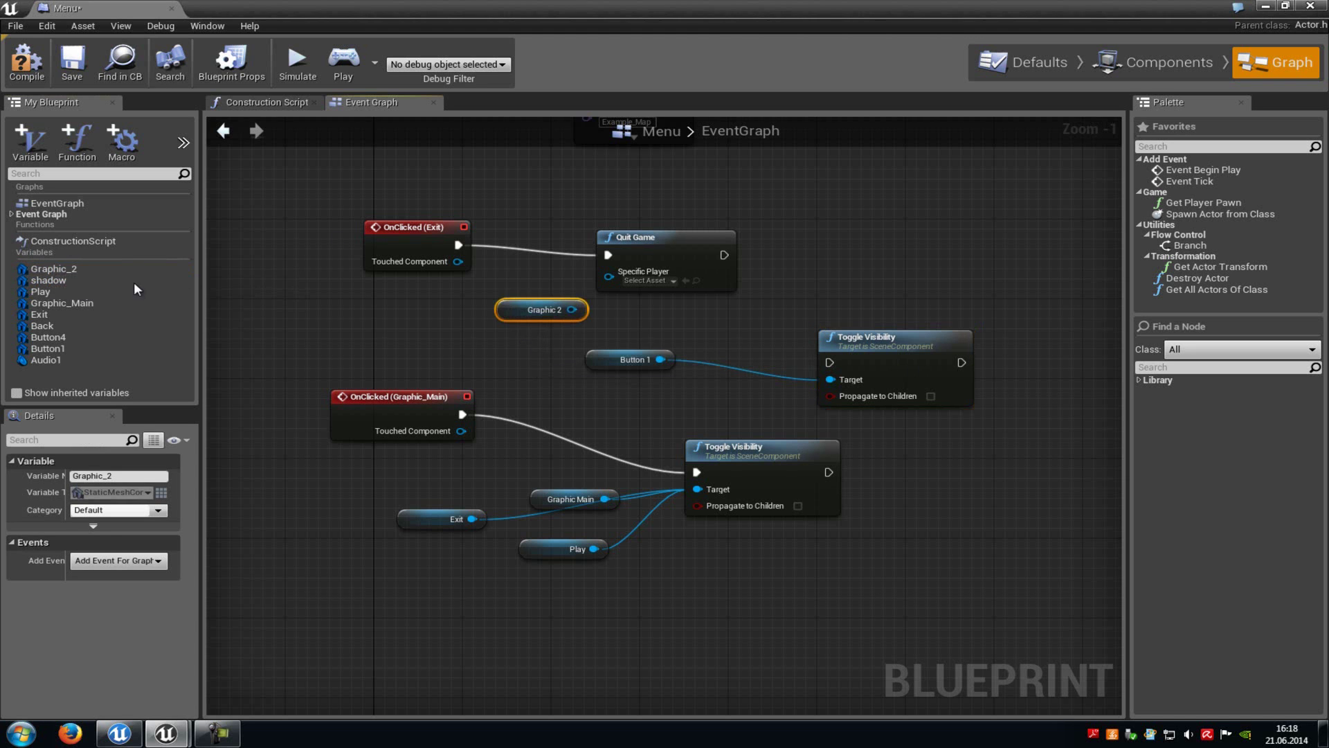
{"action": "left_click", "coordinate": [81, 281]}
{"action": "left_click", "coordinate": [530, 355]}
{"action": "left_click_drag", "start_coordinate": [42, 325], "coordinate": [446, 339]}
{"action": "left_click", "coordinate": [451, 348]}
{"action": "left_click", "coordinate": [106, 339]}
{"action": "left_click_drag", "start_coordinate": [105, 342], "coordinate": [824, 382]}
{"action": "left_click", "coordinate": [588, 378]}
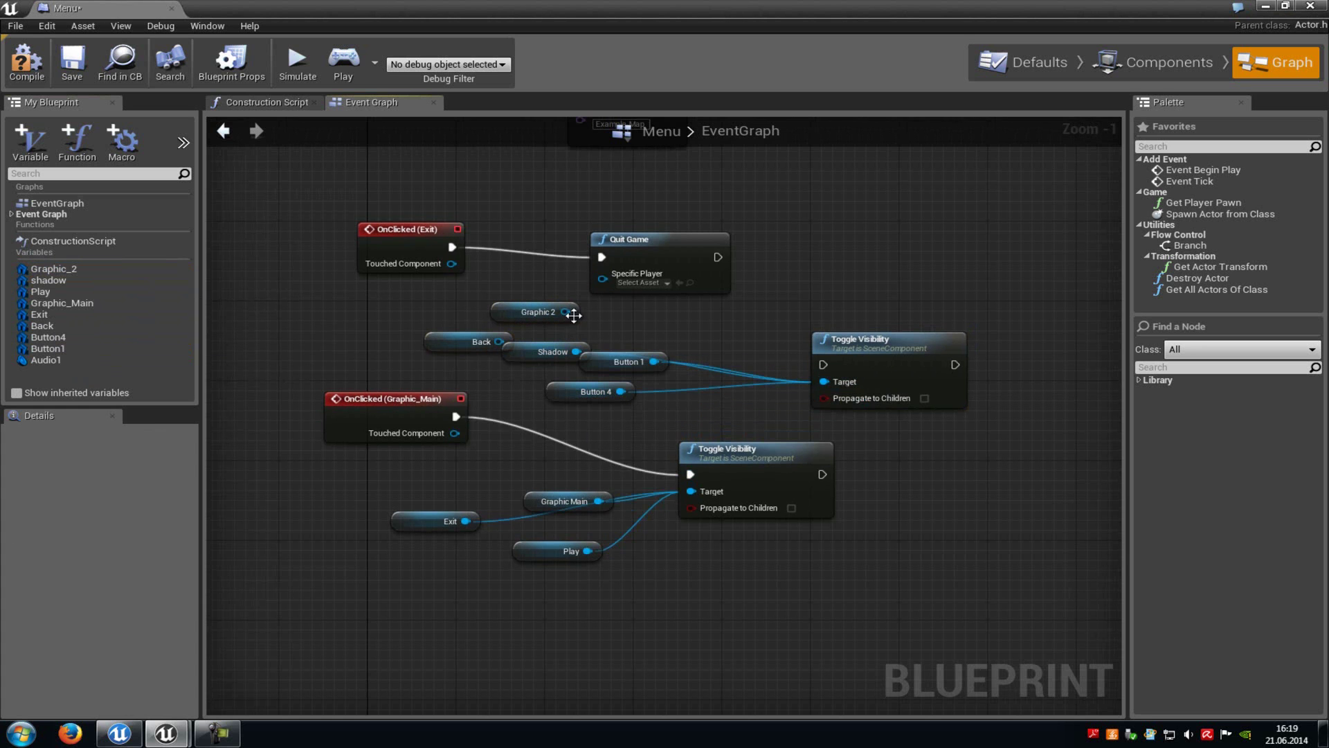
{"action": "left_click_drag", "start_coordinate": [566, 312], "coordinate": [824, 382]}
{"action": "left_click_drag", "start_coordinate": [498, 341], "coordinate": [826, 378]}
- Duplicate Button 1's Toggle Visibility node with its five getters and place the copy in empty space beside the Open Level node
{"action": "scroll", "coordinate": [799, 320], "scroll_direction": "down", "scroll_amount": 2}
{"action": "left_click_drag", "start_coordinate": [1016, 288], "coordinate": [553, 351]}
{"action": "key", "text": "ctrl+c"}
{"action": "key", "text": "ctrl+v"}
{"action": "right_click_drag", "start_coordinate": [966, 210], "coordinate": [646, 302]}
{"action": "left_click_drag", "start_coordinate": [860, 326], "coordinate": [887, 335]}
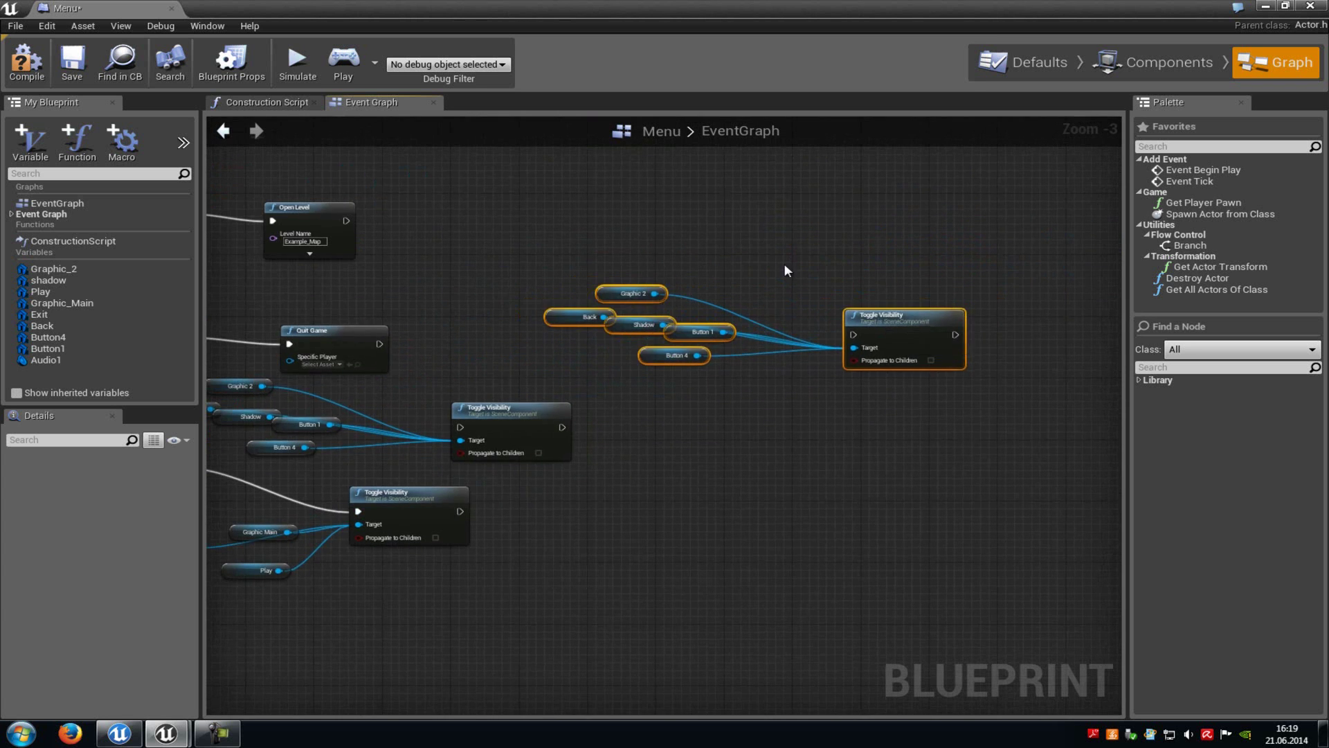
- Add an Event Begin Play node above the copied getters and connect it to the copied Toggle Visibility node
{"action": "left_click", "coordinate": [683, 251]}
{"action": "right_click_drag", "start_coordinate": [683, 251], "coordinate": [688, 300]}
{"action": "right_click", "coordinate": [693, 267]}
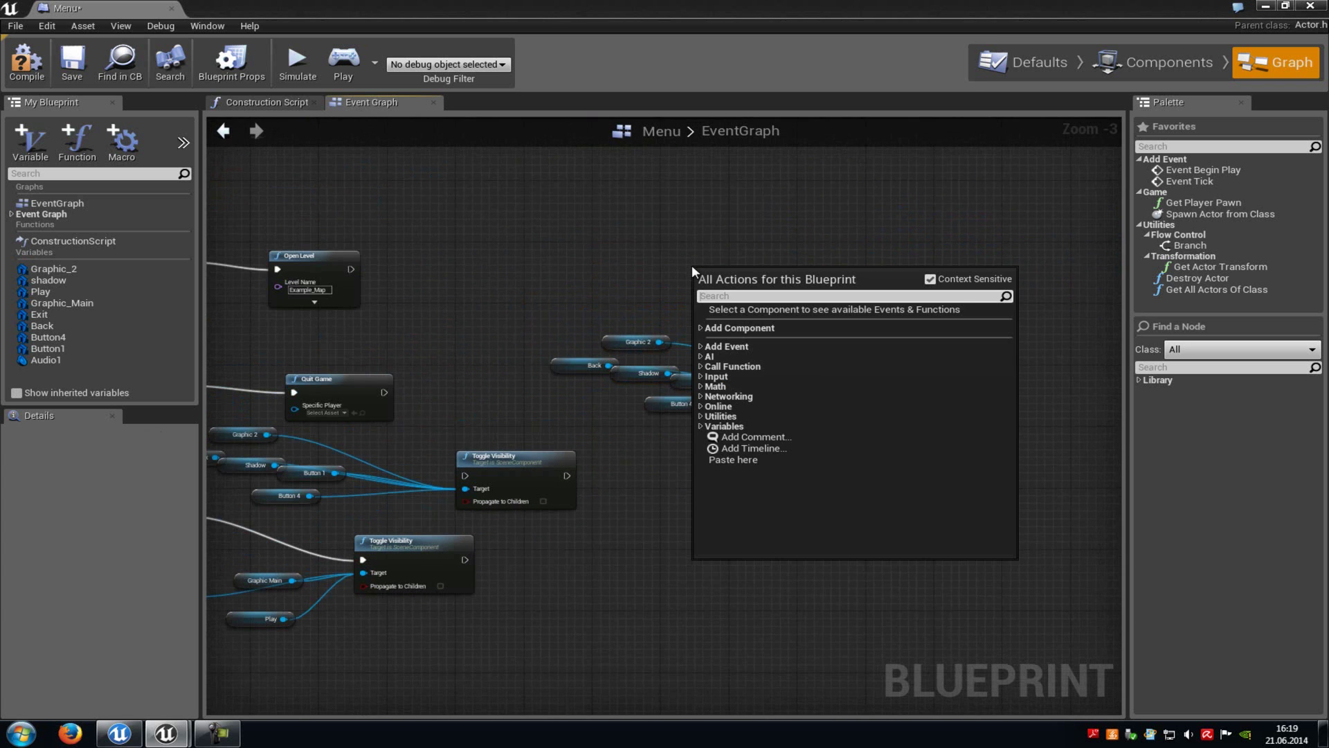
{"action": "type", "text": "event"}
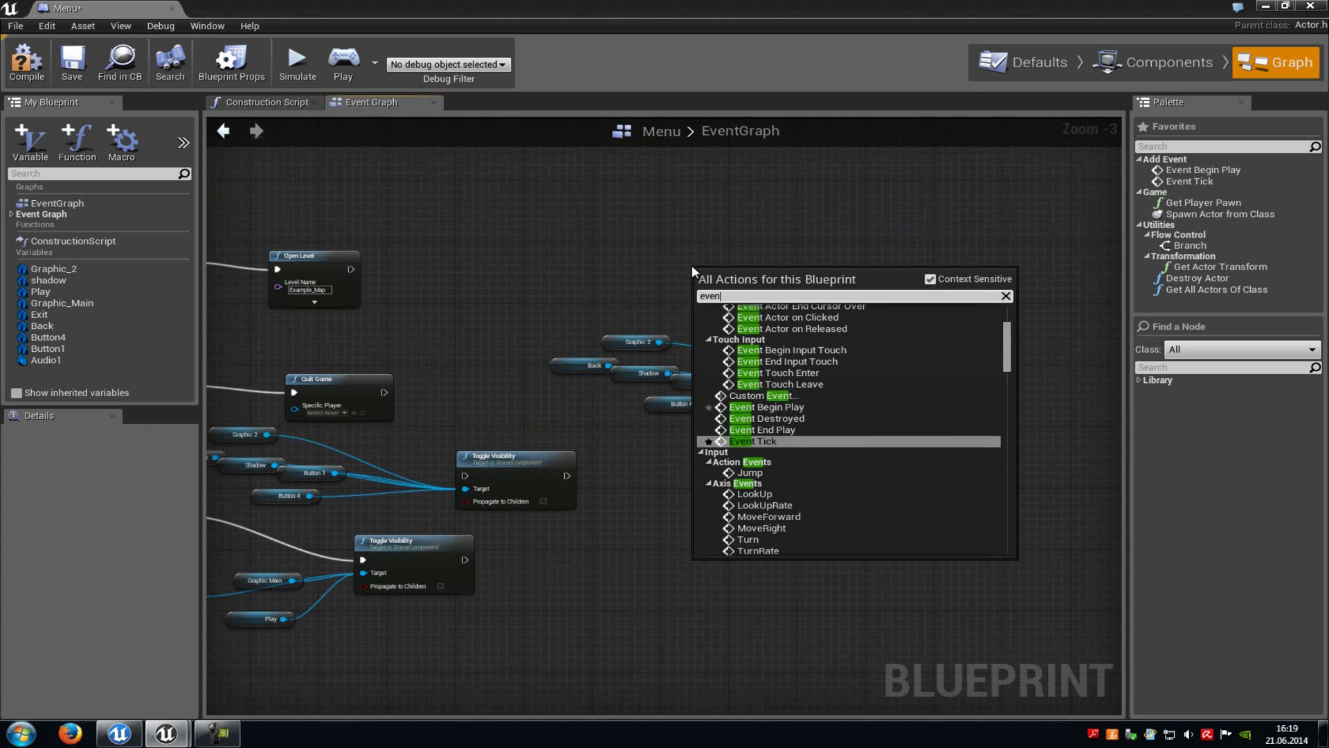
{"action": "left_click", "coordinate": [796, 408]}
{"action": "mouse_move", "coordinate": [770, 288]}
{"action": "left_mouse_down"}
{"action": "mouse_move", "coordinate": [871, 388]}
{"action": "mouse_move", "coordinate": [768, 286]}
{"action": "left_mouse_up"}
{"action": "left_click", "coordinate": [824, 375]}
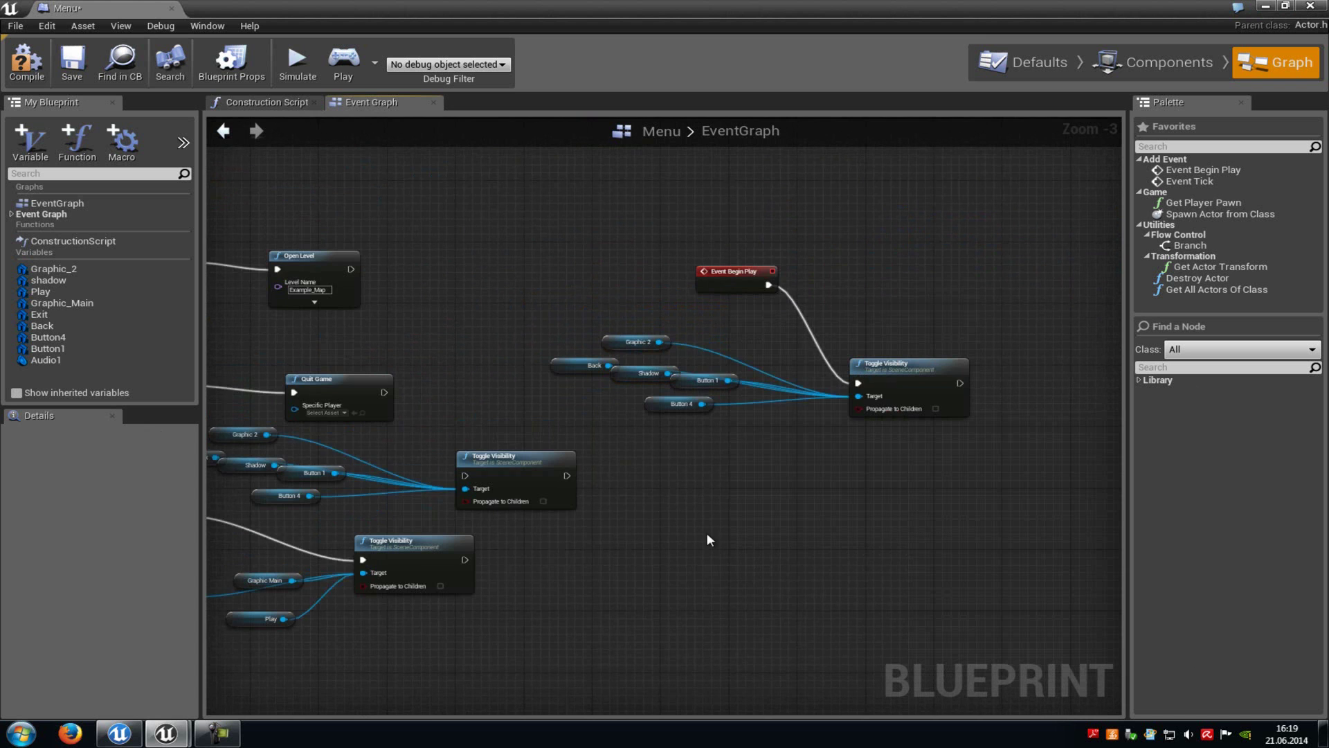
- Route the OnClicked (Graphic_Main) execution through Button 1's original Toggle Visibility node and on to Graphic Main's Toggle Visibility node
{"action": "right_click_drag", "start_coordinate": [374, 537], "coordinate": [572, 457]}
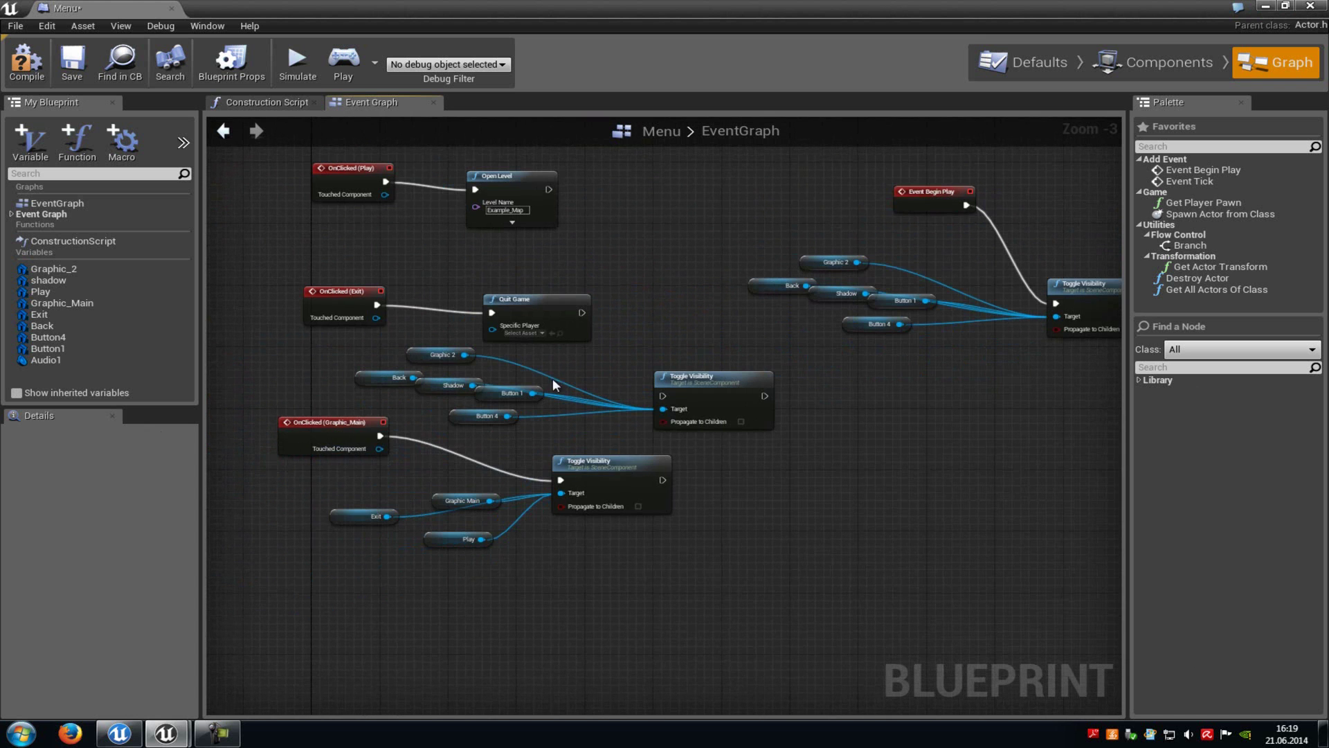
{"action": "scroll", "coordinate": [533, 432], "scroll_direction": "up", "scroll_amount": 2}
{"action": "scroll", "coordinate": [638, 454], "scroll_direction": "up", "scroll_amount": 1}
{"action": "left_click", "coordinate": [808, 385]}
{"action": "right_click_drag", "start_coordinate": [794, 464], "coordinate": [893, 444]}
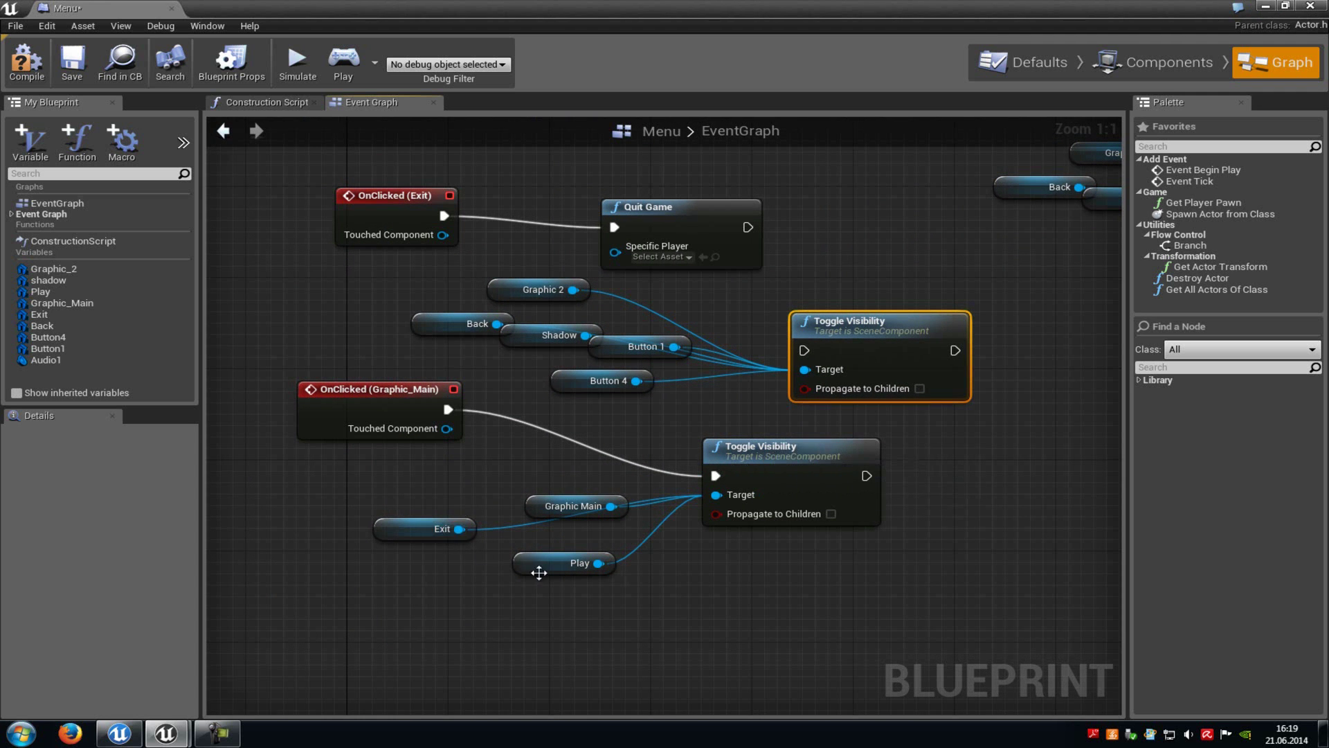
{"action": "left_click_drag", "start_coordinate": [804, 351], "coordinate": [448, 409]}
{"action": "right_click_drag", "start_coordinate": [653, 412], "coordinate": [594, 396]}
{"action": "left_click_drag", "start_coordinate": [895, 335], "coordinate": [657, 460]}
{"action": "right_click_drag", "start_coordinate": [1029, 302], "coordinate": [965, 334]}
{"action": "scroll", "coordinate": [914, 367], "scroll_direction": "down", "scroll_amount": 3}
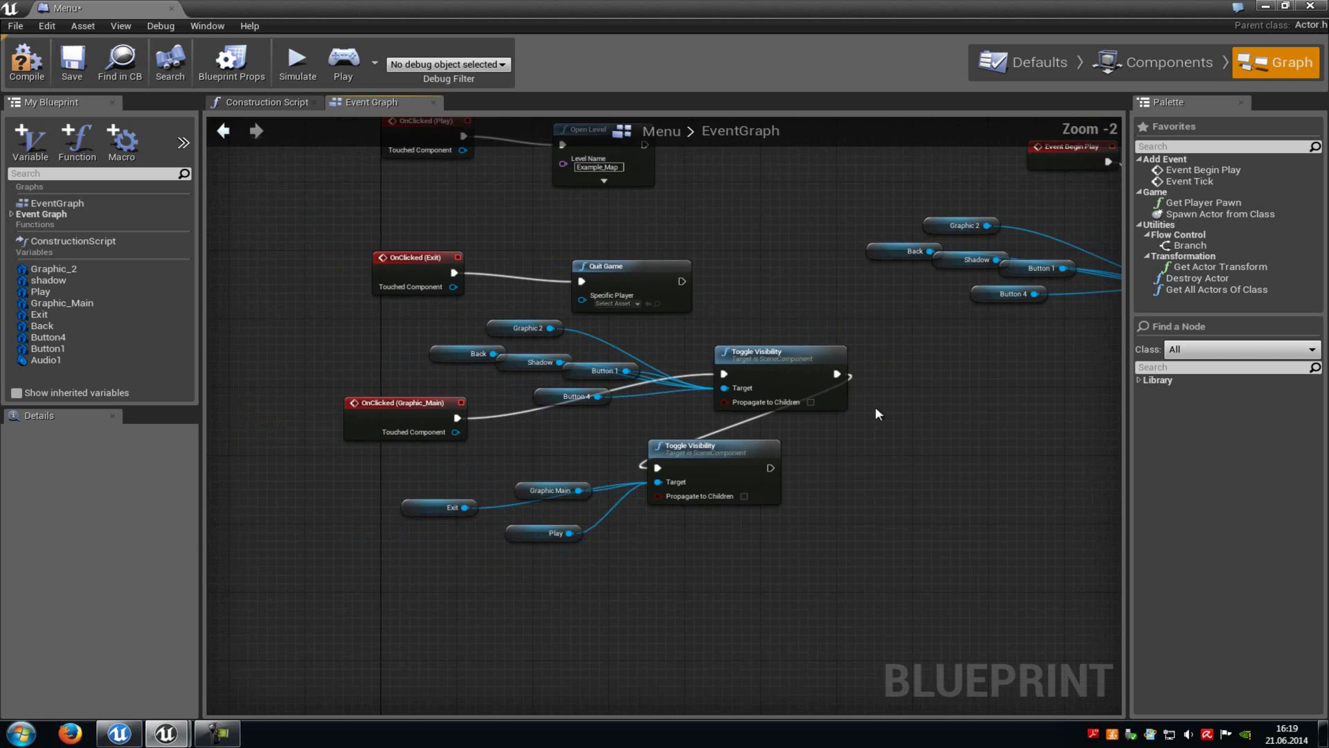
- Add an OnClicked event for the Back component and place it below the Graphic_Main event's nodes
{"action": "left_click", "coordinate": [1167, 61]}
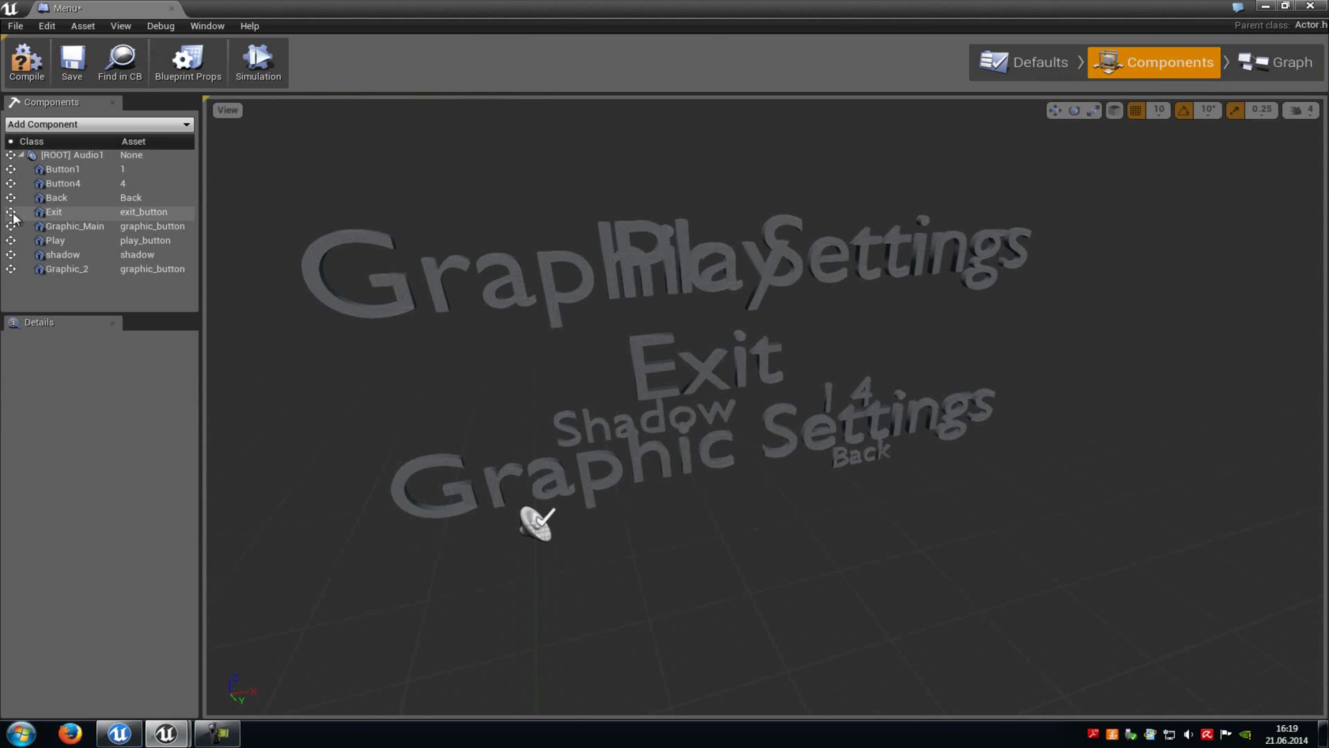
{"action": "left_click", "coordinate": [59, 198]}
{"action": "scroll", "coordinate": [142, 485], "scroll_direction": "down", "scroll_amount": 4}
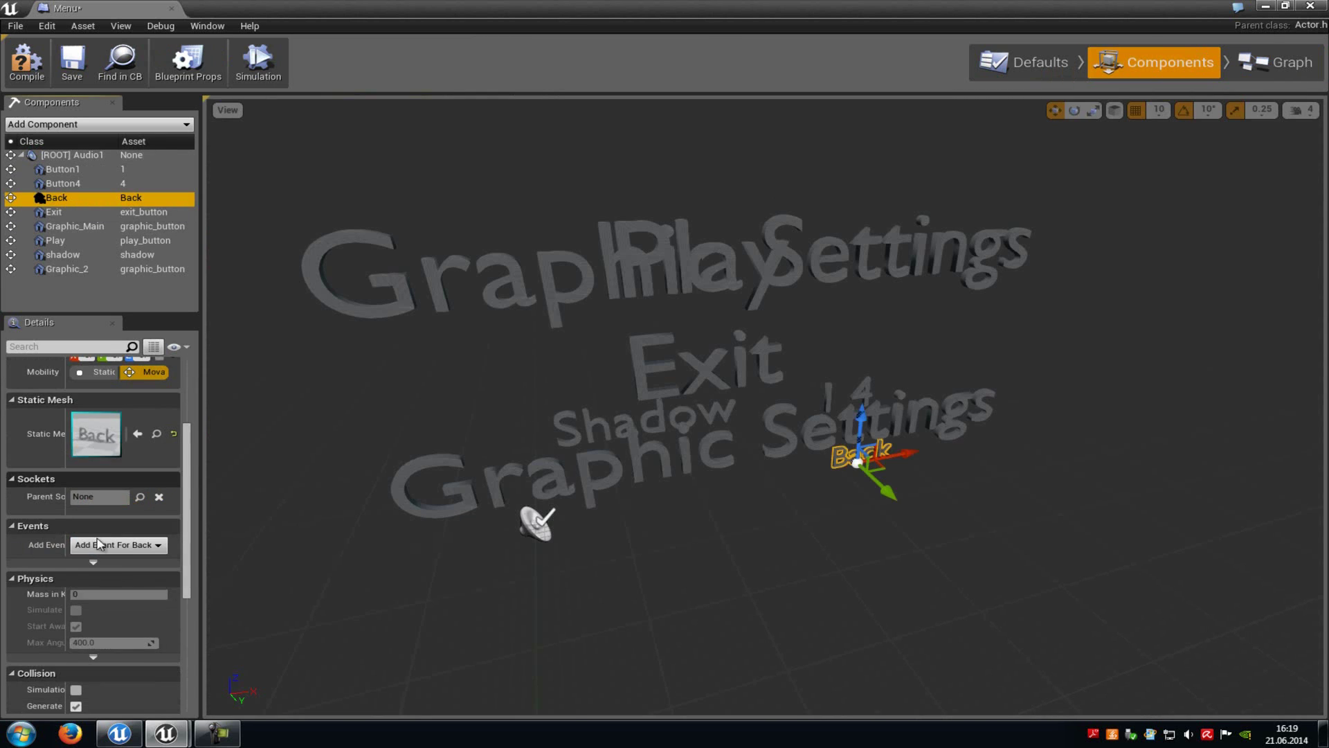
{"action": "left_click", "coordinate": [135, 544]}
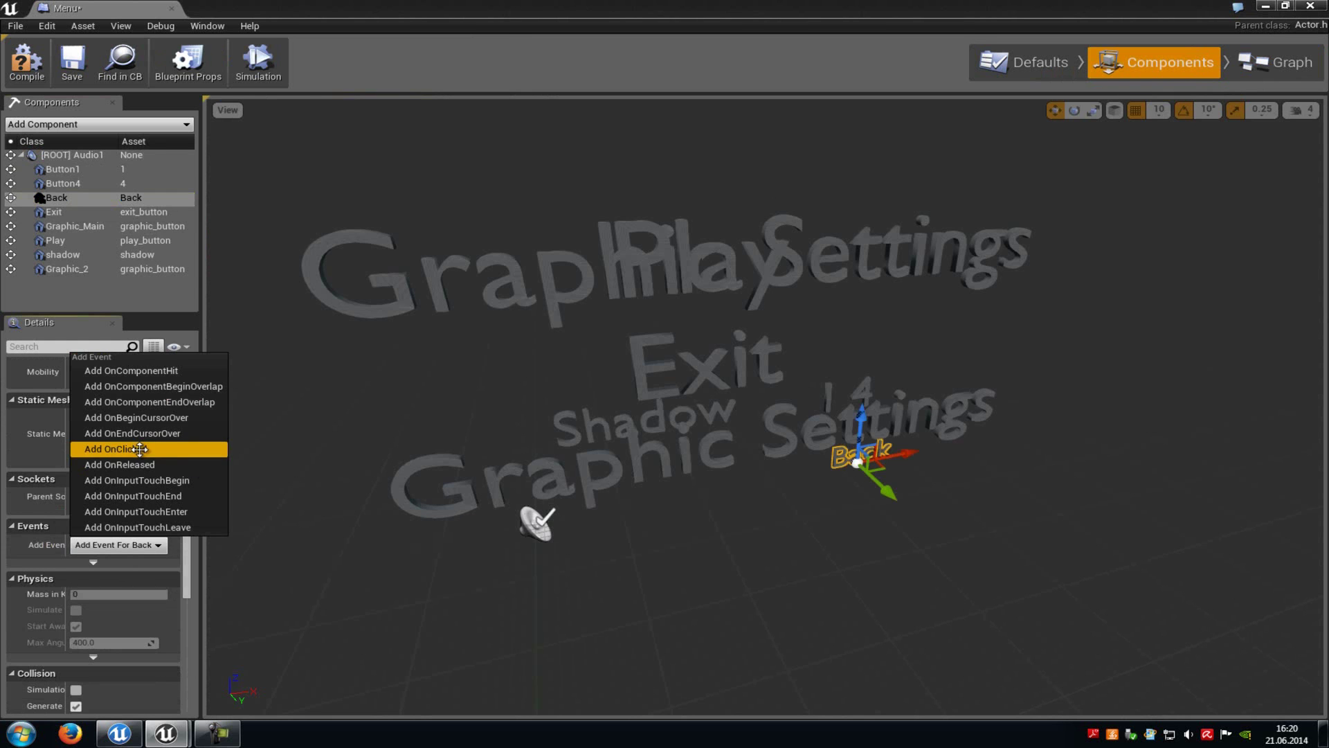
{"action": "left_click", "coordinate": [140, 448]}
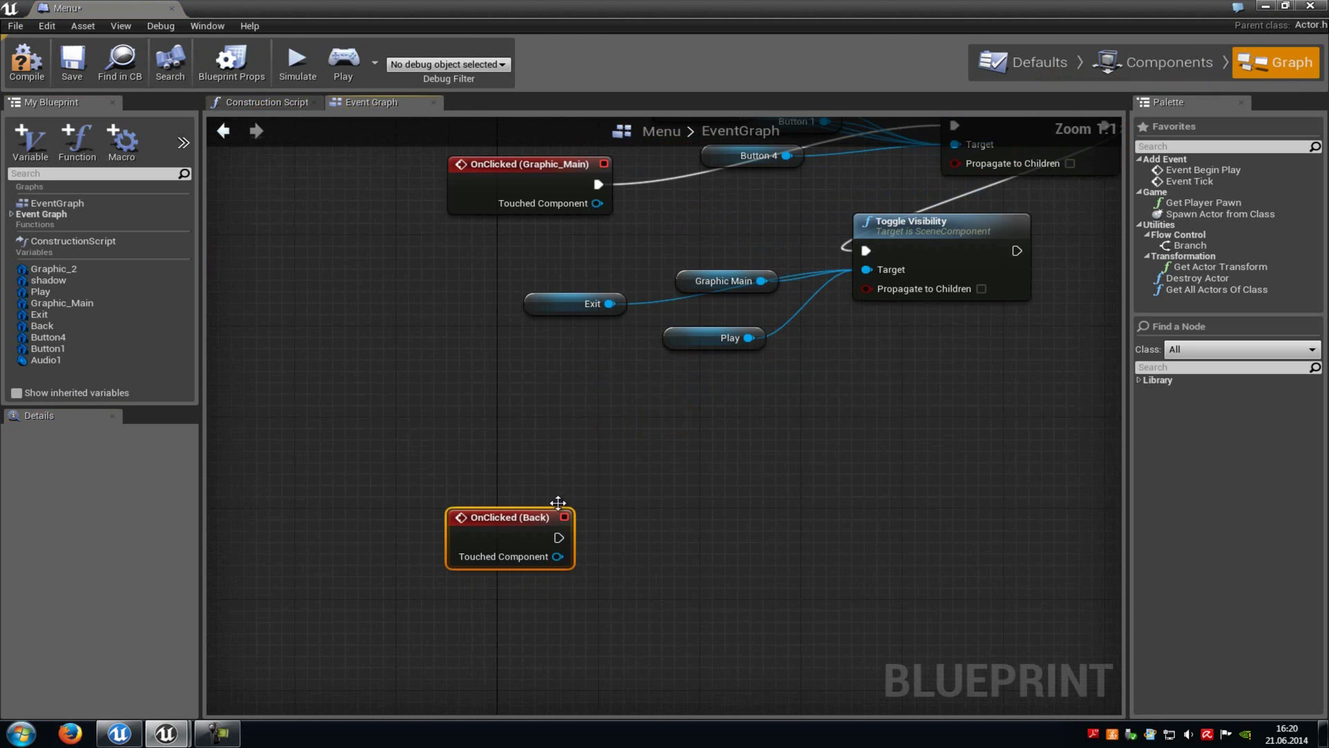
{"action": "left_click_drag", "start_coordinate": [513, 528], "coordinate": [513, 414]}
- Connect the OnClicked (Back) execution output to the Toggle Visibility node targeting Graphic Main, Exit and Play
{"action": "scroll", "coordinate": [680, 372], "scroll_direction": "down", "scroll_amount": 2}
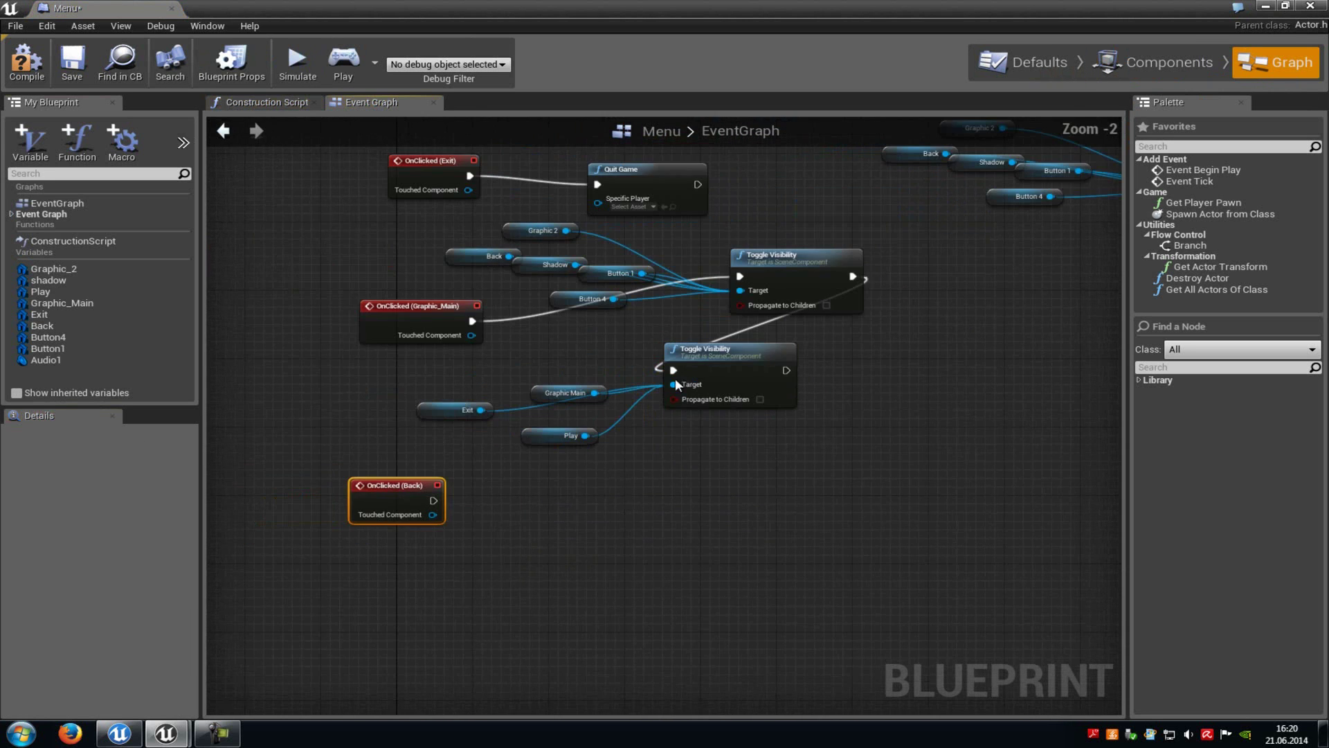
{"action": "right_click_drag", "start_coordinate": [703, 480], "coordinate": [756, 436]}
{"action": "left_click_drag", "start_coordinate": [487, 456], "coordinate": [729, 325]}
{"action": "right_click_drag", "start_coordinate": [1033, 281], "coordinate": [804, 369]}
{"action": "scroll", "coordinate": [783, 420], "scroll_direction": "down", "scroll_amount": 2}
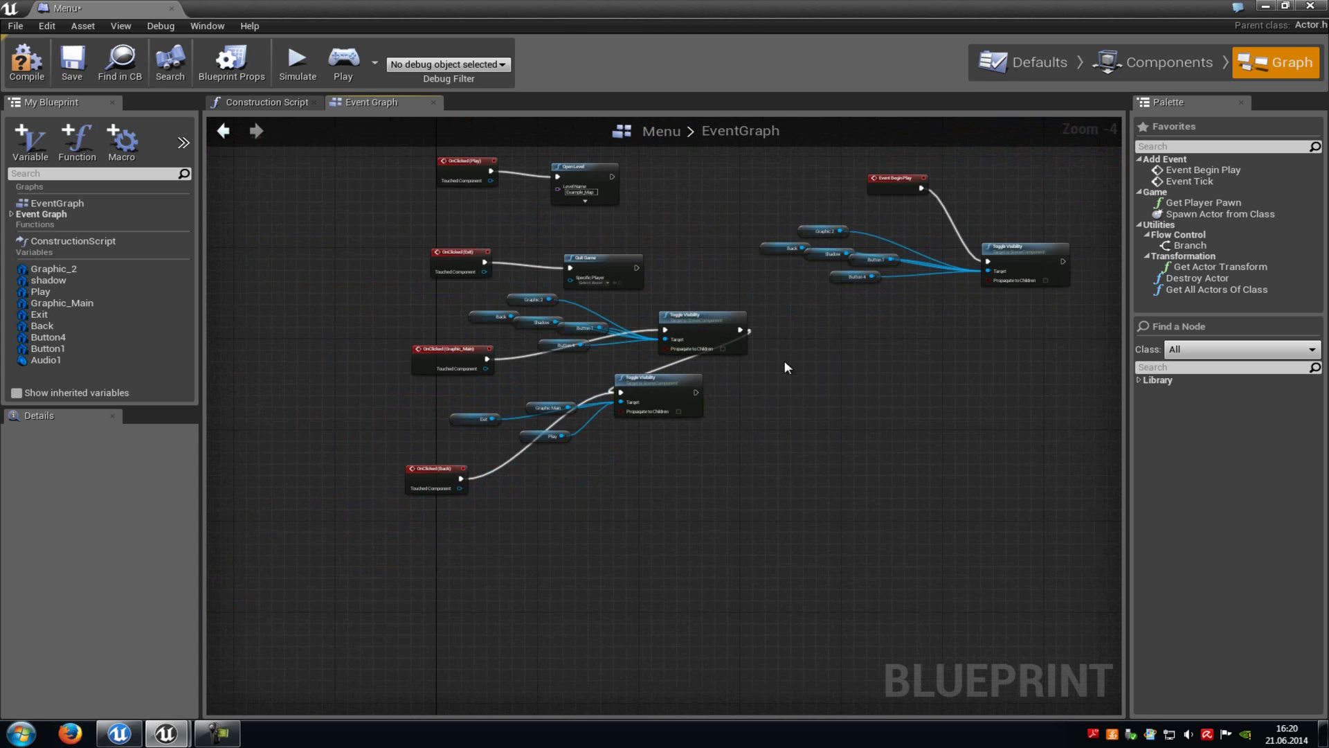
- Add OnClicked events for the Button1 and Button4 components of the Menu Blueprint
{"action": "left_click", "coordinate": [1170, 63]}
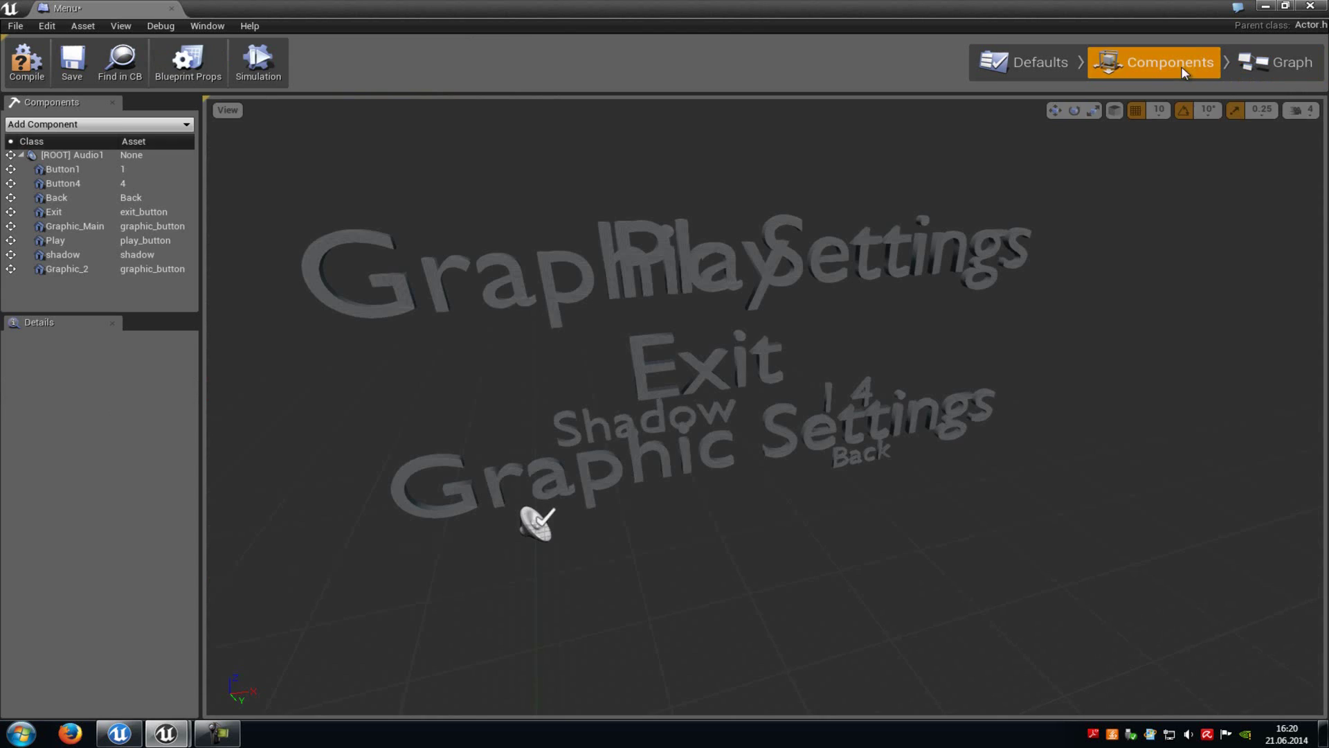
{"action": "left_click", "coordinate": [62, 169]}
{"action": "left_click", "coordinate": [71, 184], "text": "ctrl"}
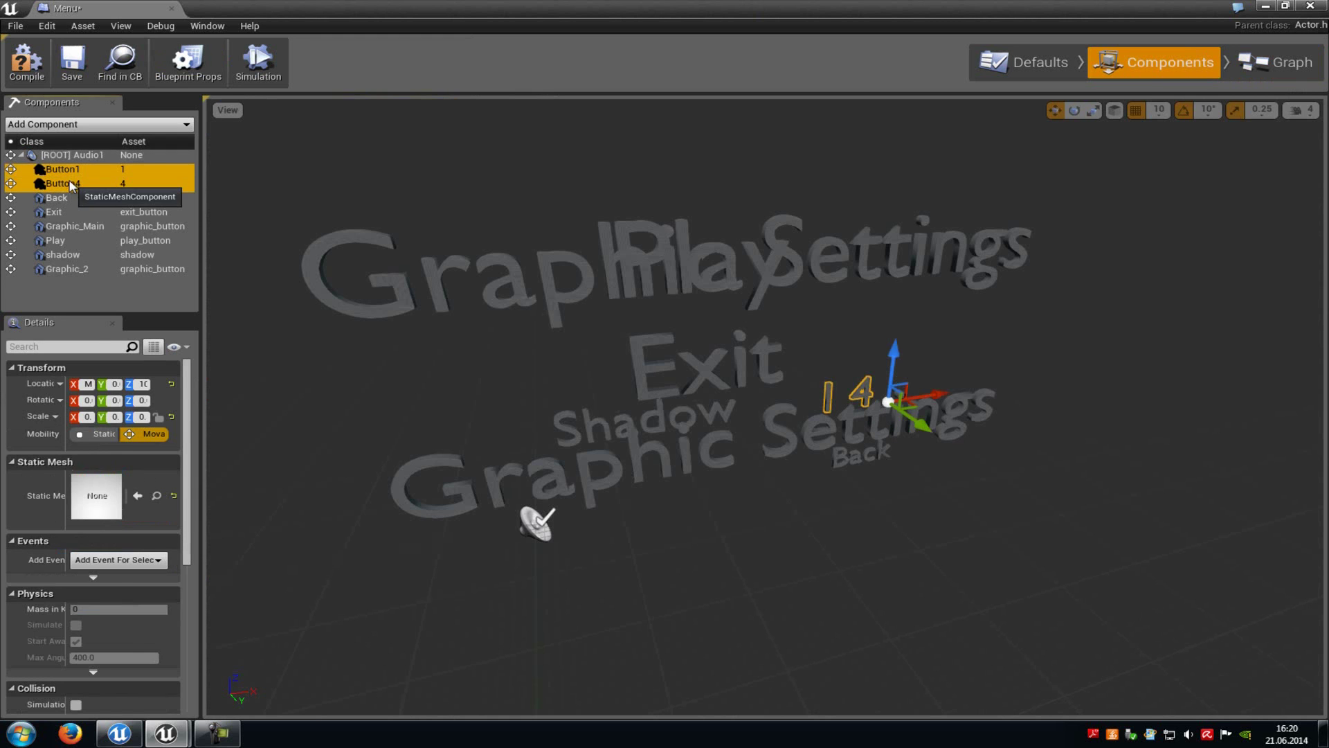
{"action": "left_click", "coordinate": [122, 562]}
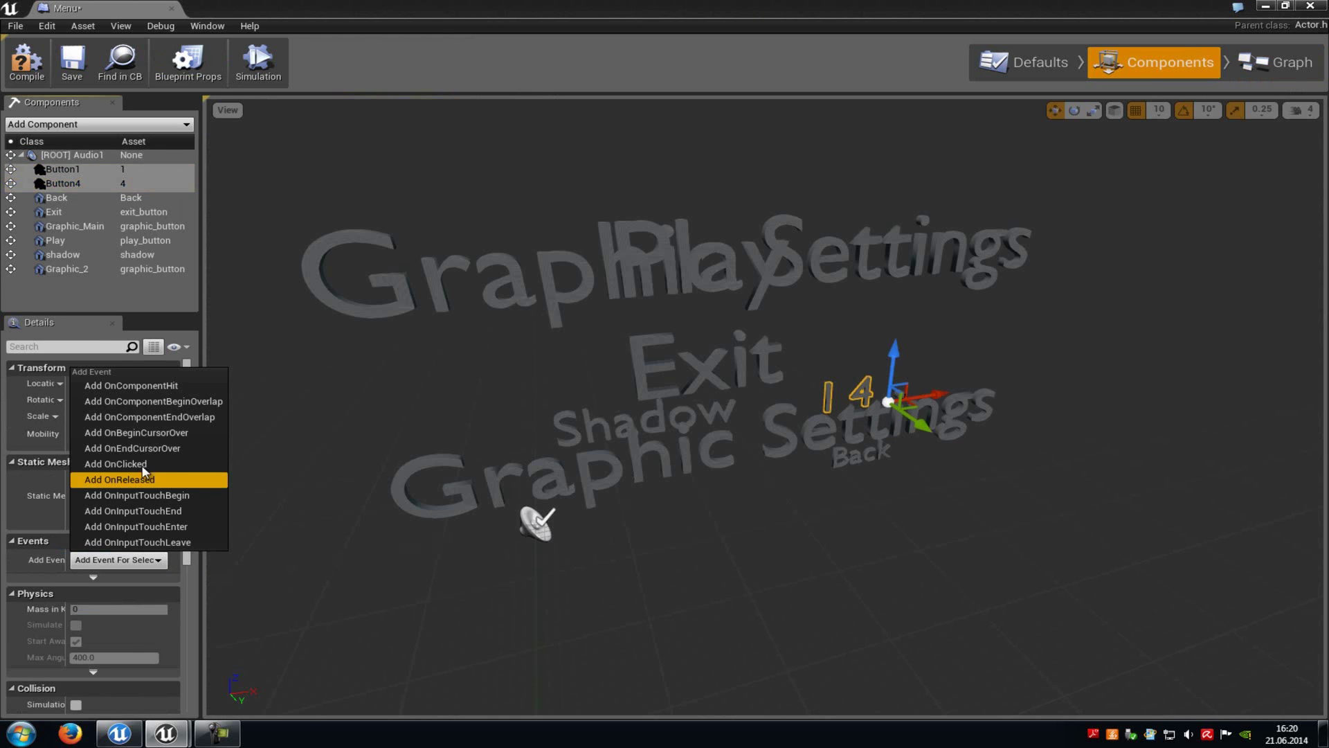
{"action": "left_click", "coordinate": [135, 464]}
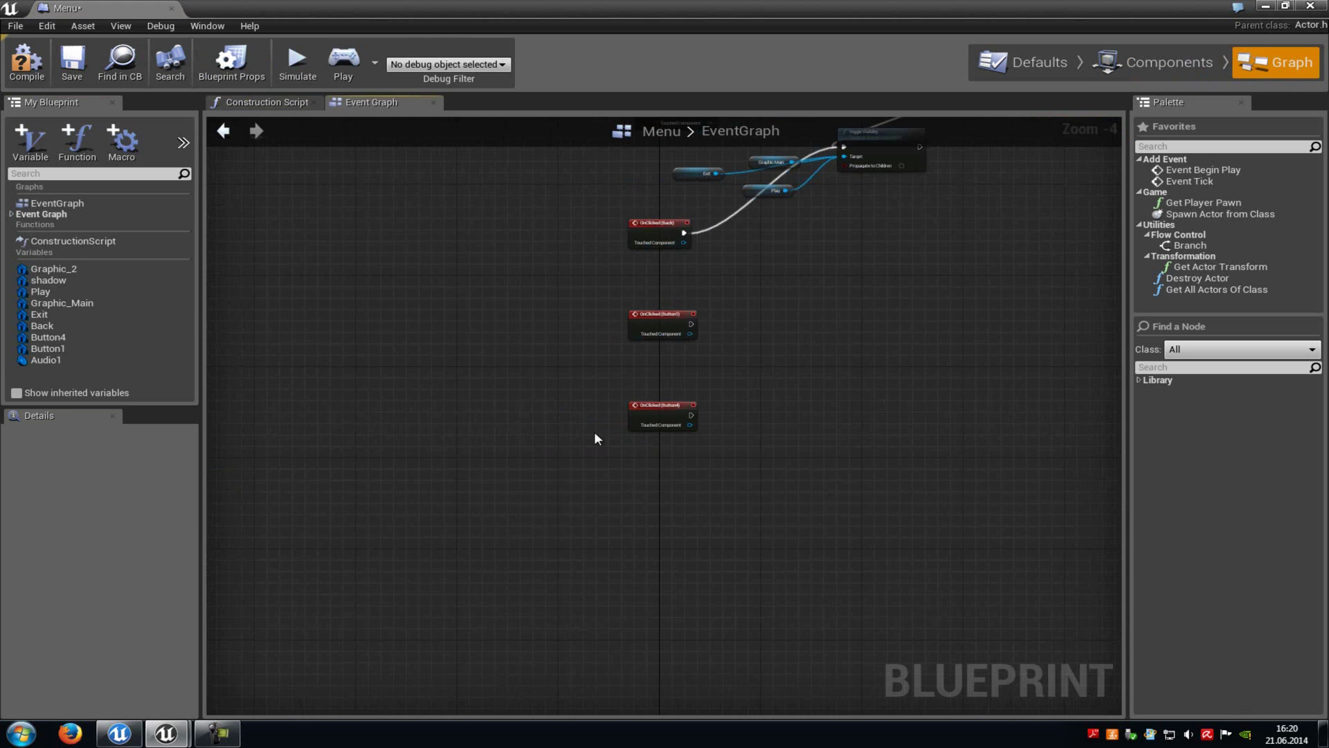
- Add an Execute Console Command node beside the OnClicked (Button1) event and place a copy of it beside OnClicked (Button4)
{"action": "scroll", "coordinate": [692, 389], "scroll_direction": "up", "scroll_amount": 4}
{"action": "right_click_drag", "start_coordinate": [580, 371], "coordinate": [452, 434]}
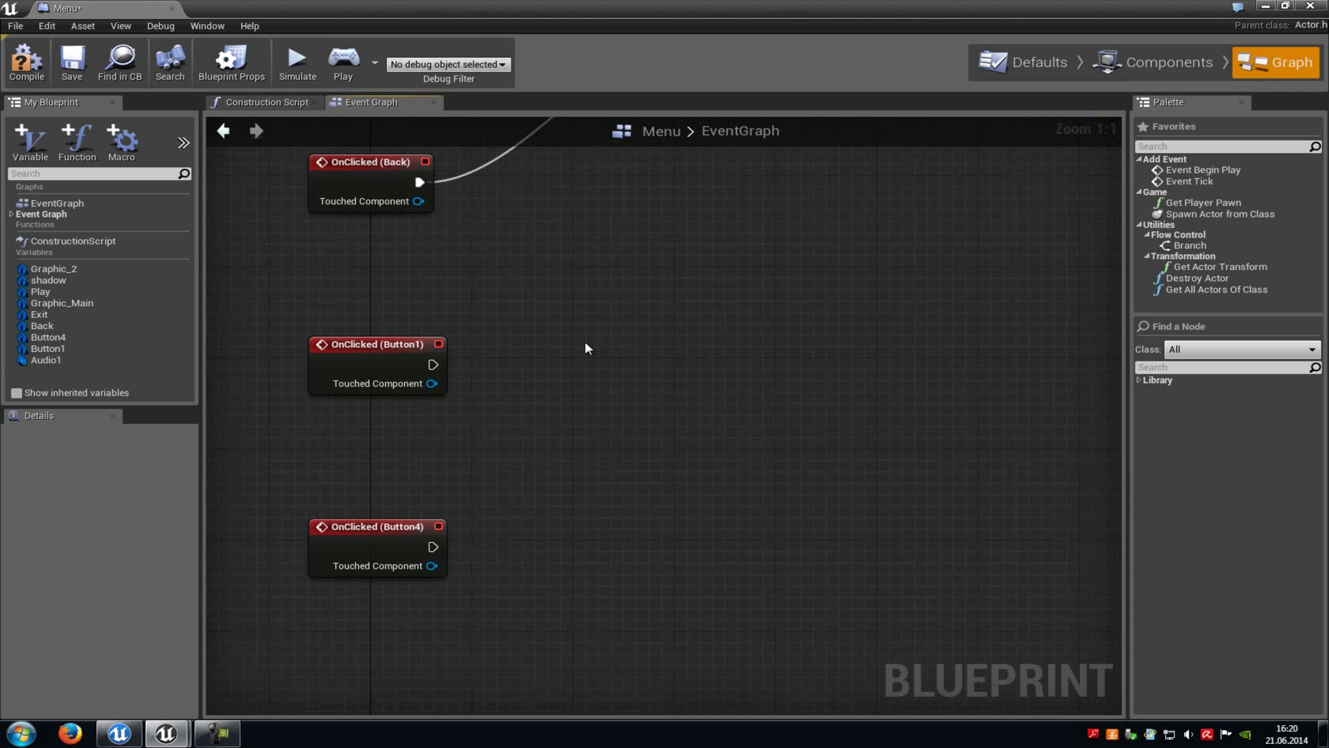
{"action": "right_click", "coordinate": [584, 341]}
{"action": "type", "text": "consol"}
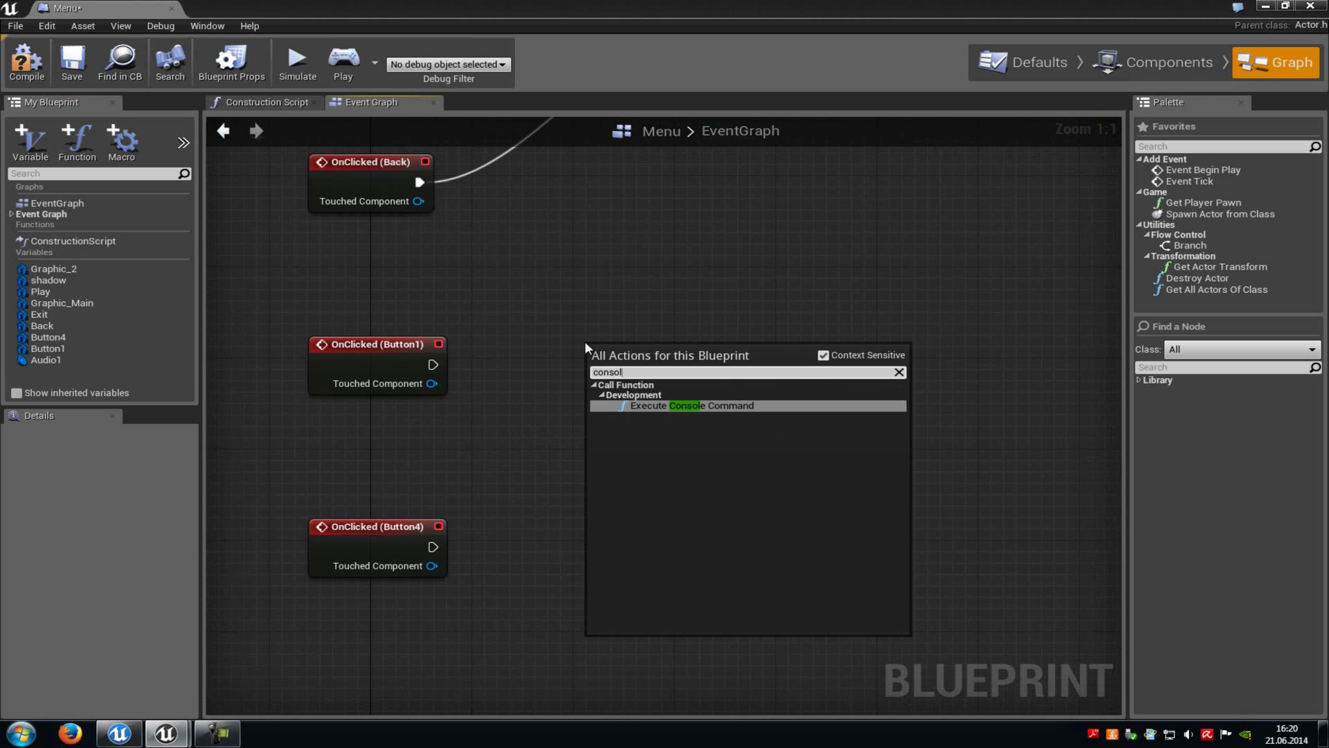
{"action": "left_click", "coordinate": [708, 407]}
{"action": "key", "text": "ctrl+c"}
{"action": "key", "text": "ctrl+v"}
{"action": "left_click_drag", "start_coordinate": [827, 396], "coordinate": [724, 523]}
- Connect the OnClicked (Button1) and OnClicked (Button4) execution outputs to their neighbouring Execute Console Command nodes
{"action": "right_click_drag", "start_coordinate": [440, 317], "coordinate": [554, 297]}
{"action": "left_click_drag", "start_coordinate": [558, 316], "coordinate": [725, 326]}
{"action": "right_click_drag", "start_coordinate": [695, 388], "coordinate": [621, 347]}
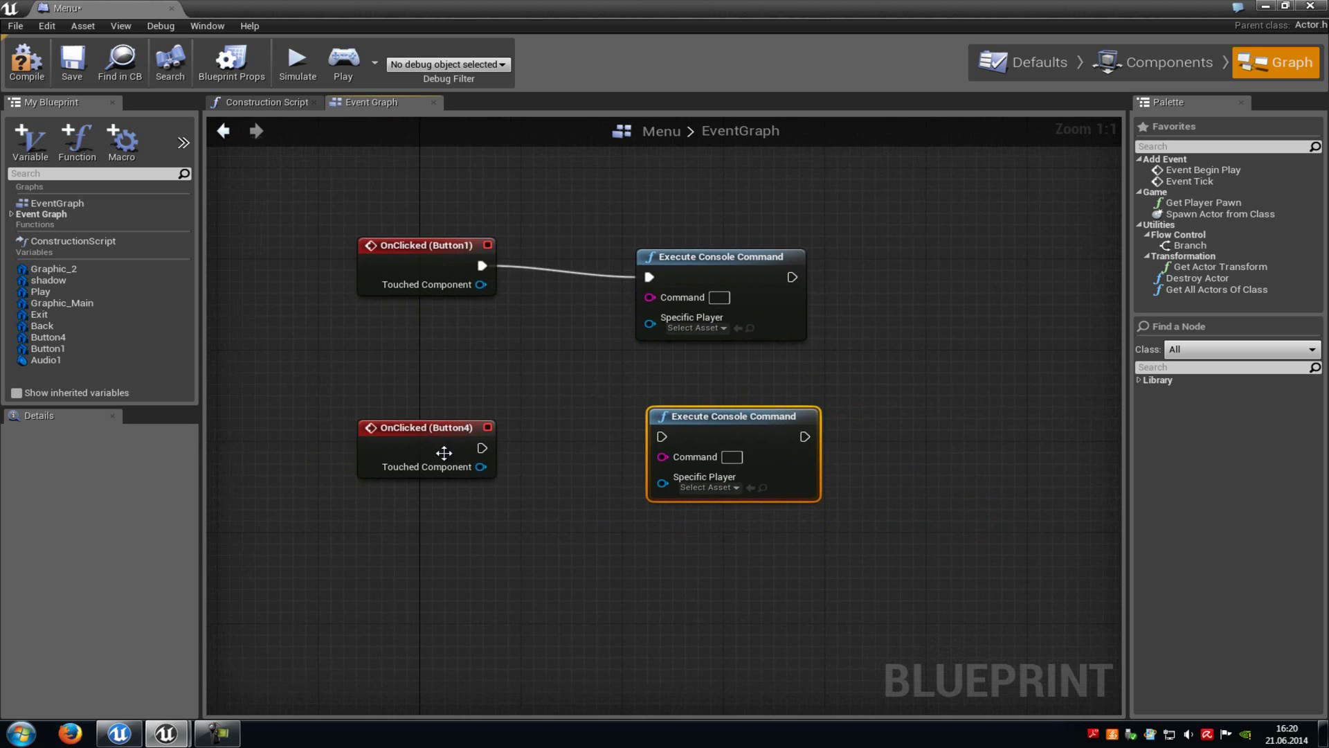
{"action": "left_click_drag", "start_coordinate": [483, 448], "coordinate": [663, 436]}
- Set the command of Button1's Execute Console Command node to "sg.ShadowQuality 1"
{"action": "left_click", "coordinate": [697, 380]}
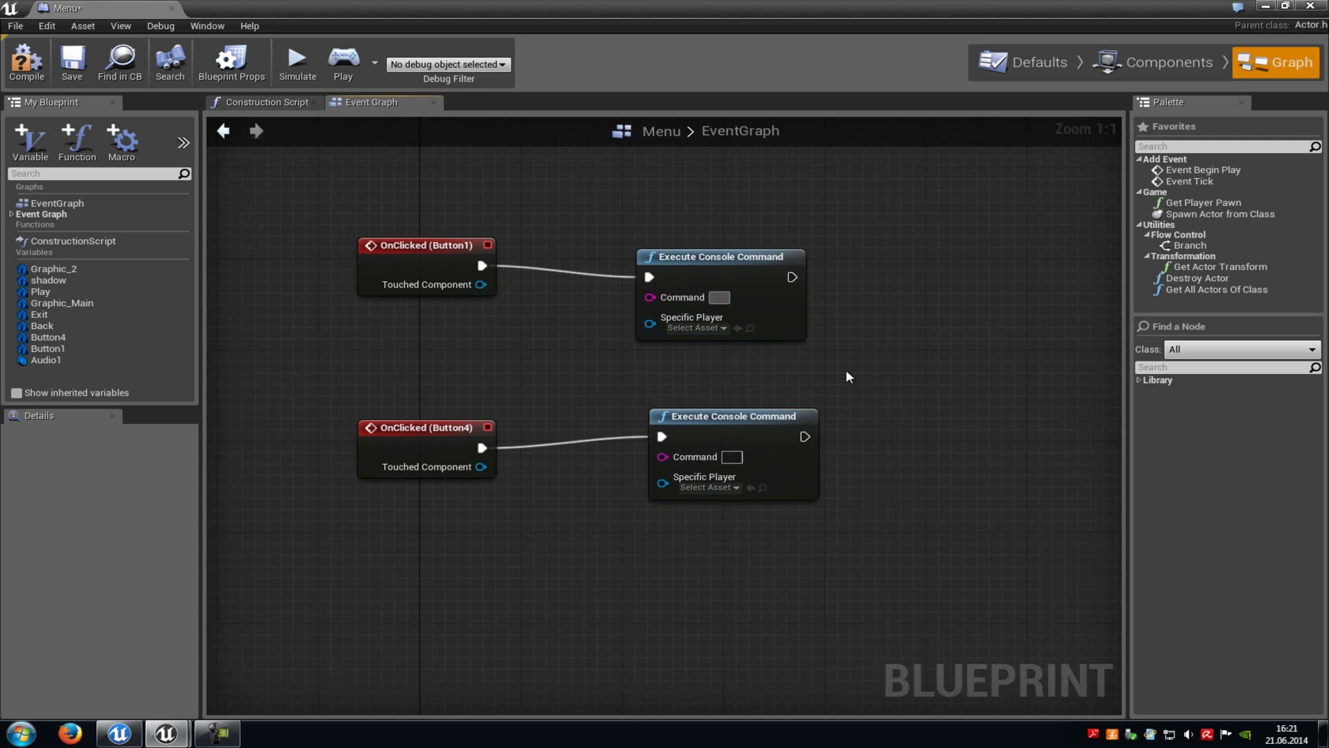
{"action": "type", "text": "sg.ShadowQuality"}
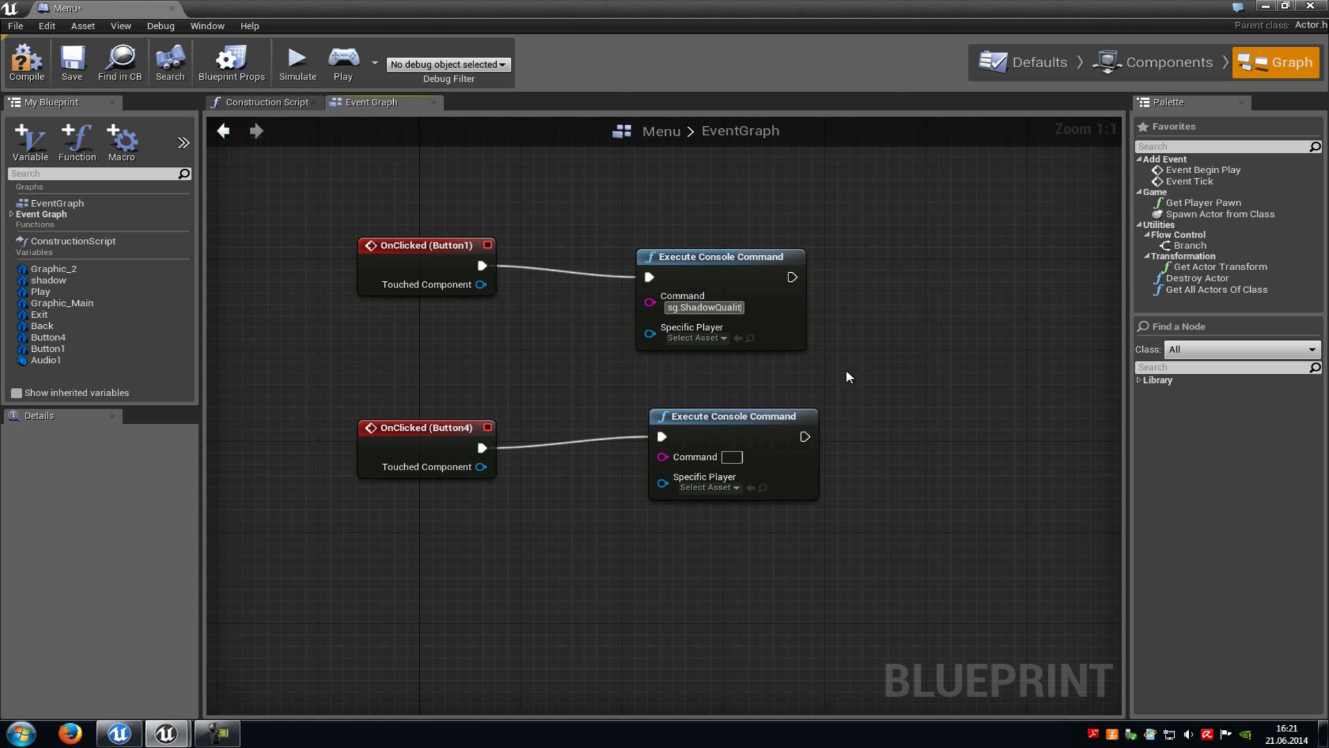
{"action": "type", "text": " 1"}
{"action": "key", "text": "Return"}
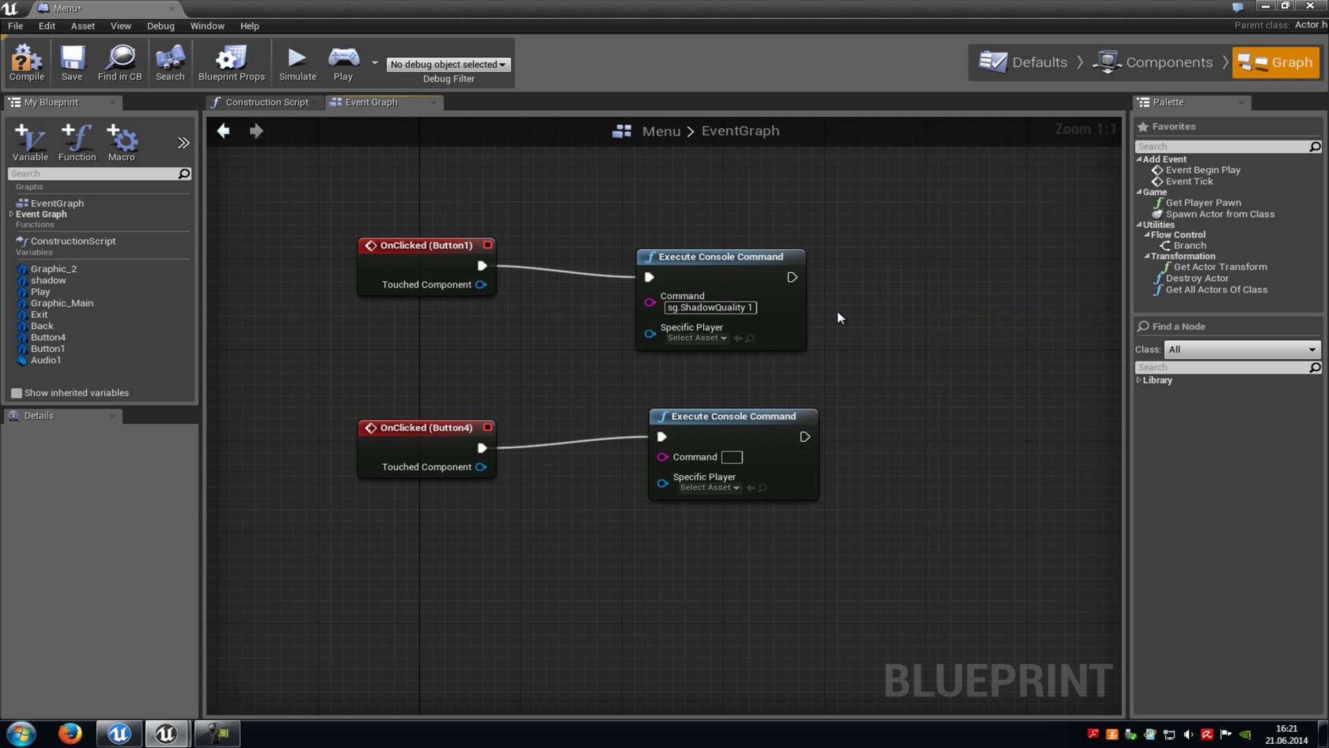
- Copy Button1's console command into Button4's Execute Console Command node and change it to "sg.ShadowQuality 4"
{"action": "right_click_drag", "start_coordinate": [862, 309], "coordinate": [839, 284]}
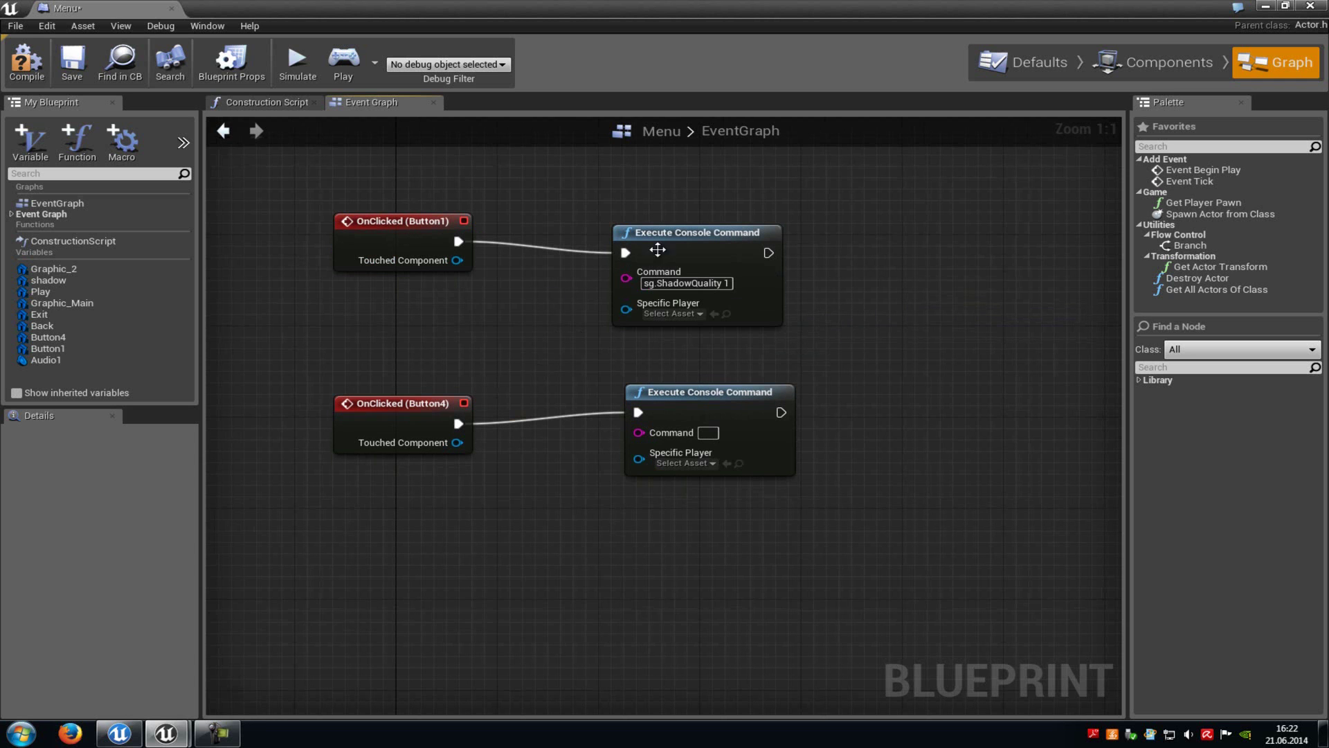
{"action": "left_click", "coordinate": [651, 284]}
{"action": "left_click", "coordinate": [849, 299]}
{"action": "left_click", "coordinate": [708, 433]}
{"action": "key", "text": "ctrl+v"}
{"action": "key", "text": "Return"}
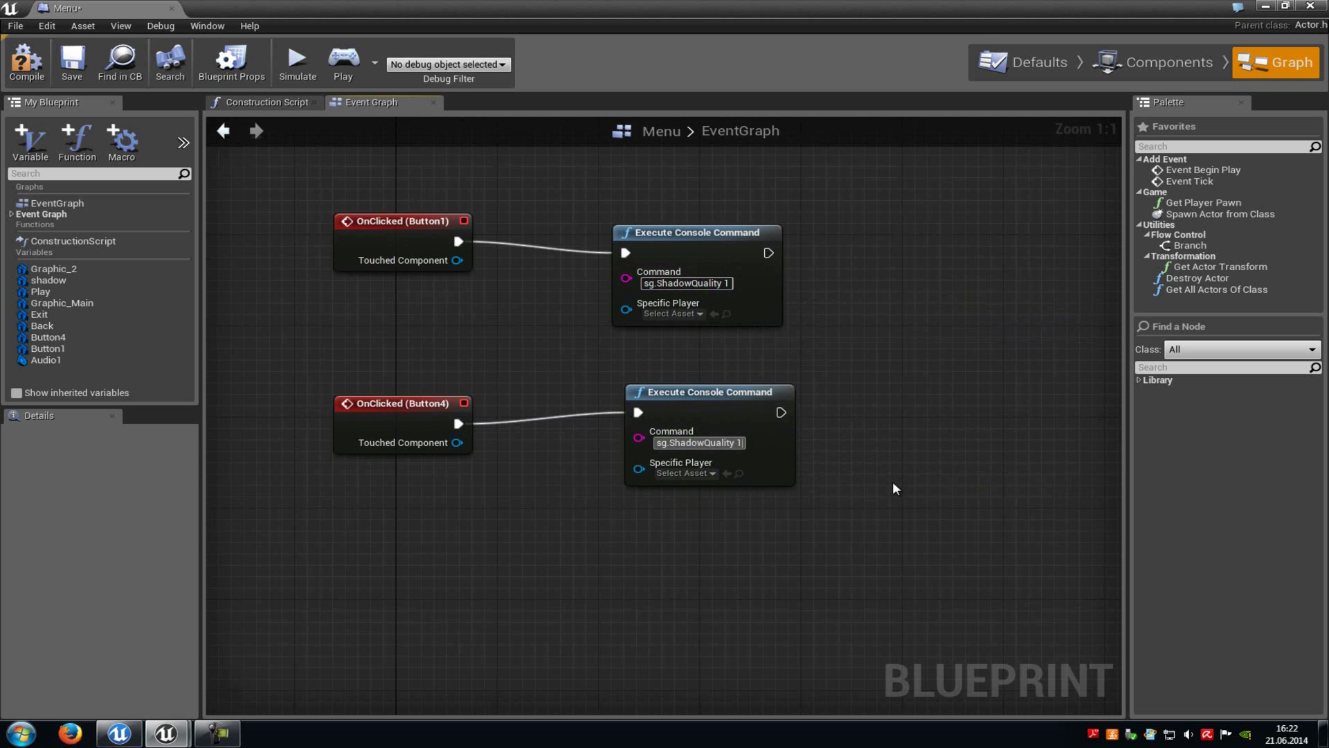
{"action": "key", "text": "BackSpace"}
{"action": "type", "text": "4"}
{"action": "key", "text": "Return"}
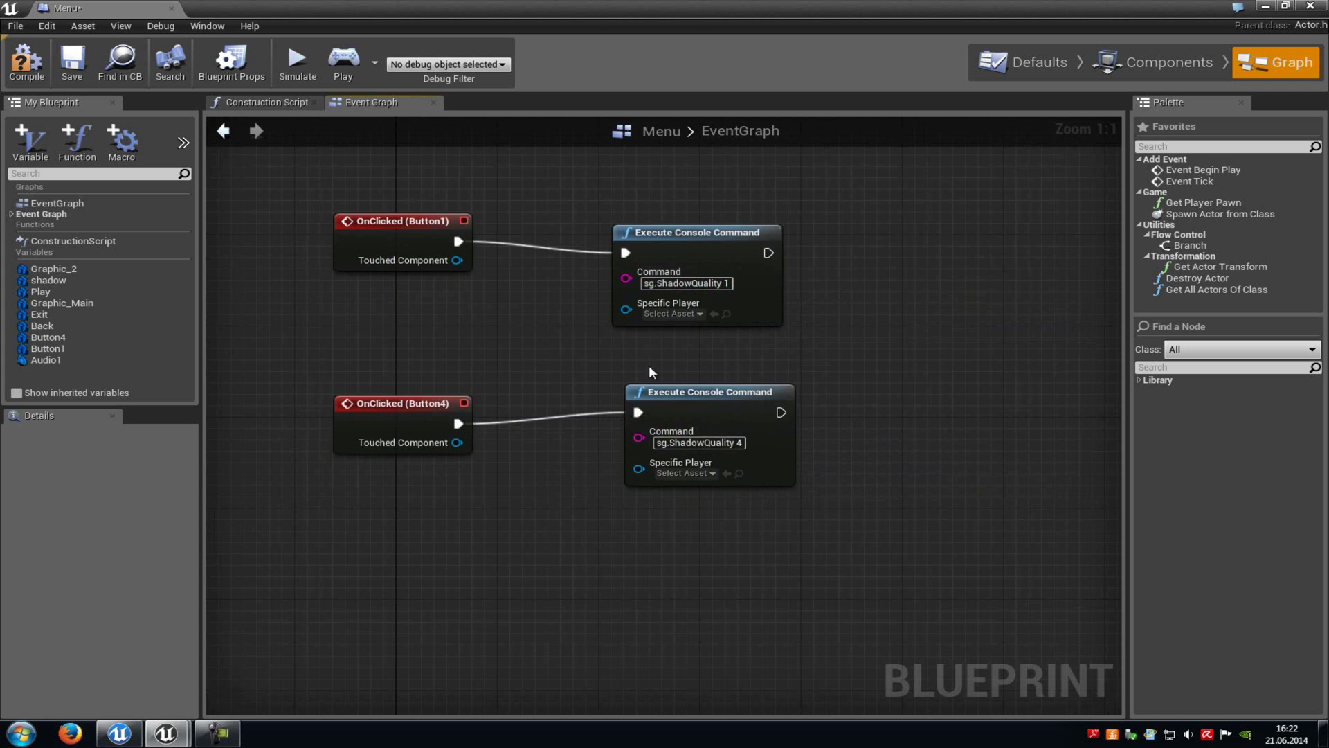
- Compile the Menu Blueprint
{"action": "right_click_drag", "start_coordinate": [792, 291], "coordinate": [785, 350]}
{"action": "scroll", "coordinate": [781, 343], "scroll_direction": "down", "scroll_amount": 3}
{"action": "right_click_drag", "start_coordinate": [803, 306], "coordinate": [765, 377]}
{"action": "left_click", "coordinate": [21, 63]}
{"action": "scroll", "coordinate": [656, 312], "scroll_direction": "down", "scroll_amount": 3}
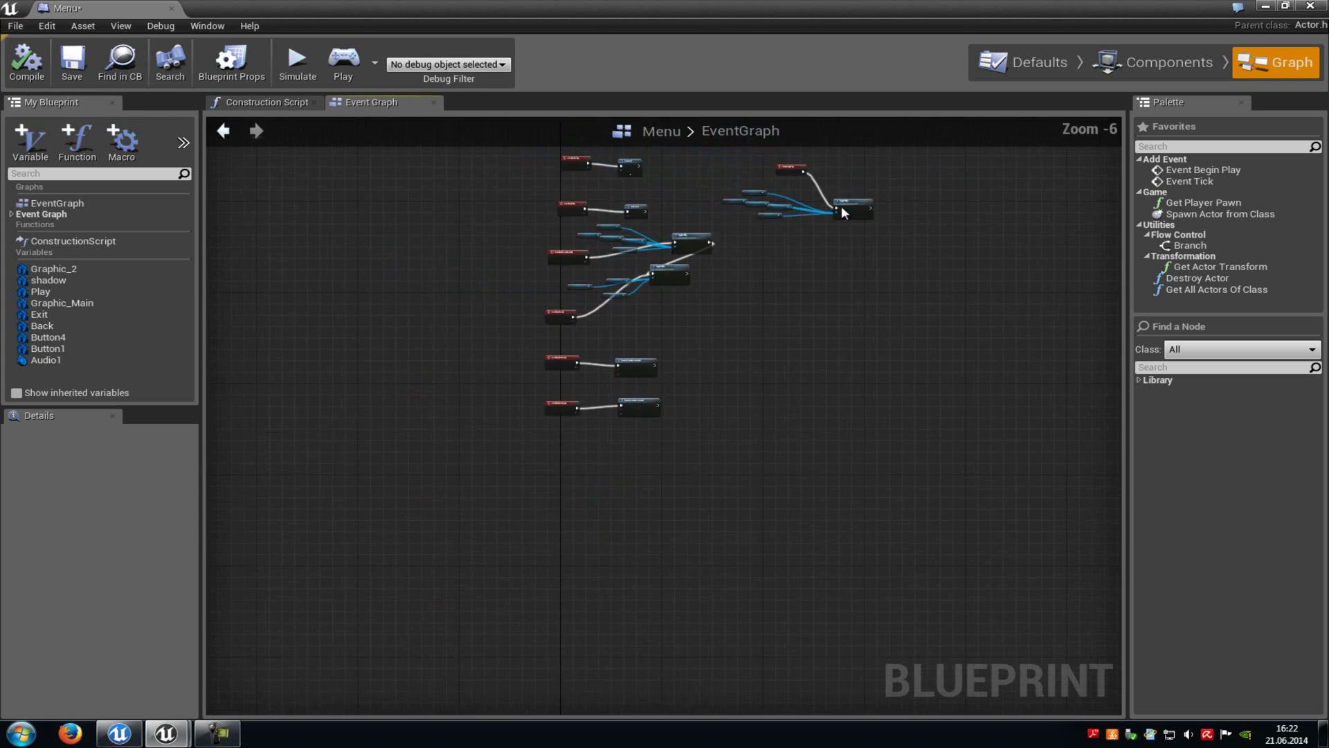
{"action": "right_click_drag", "start_coordinate": [957, 152], "coordinate": [927, 198]}
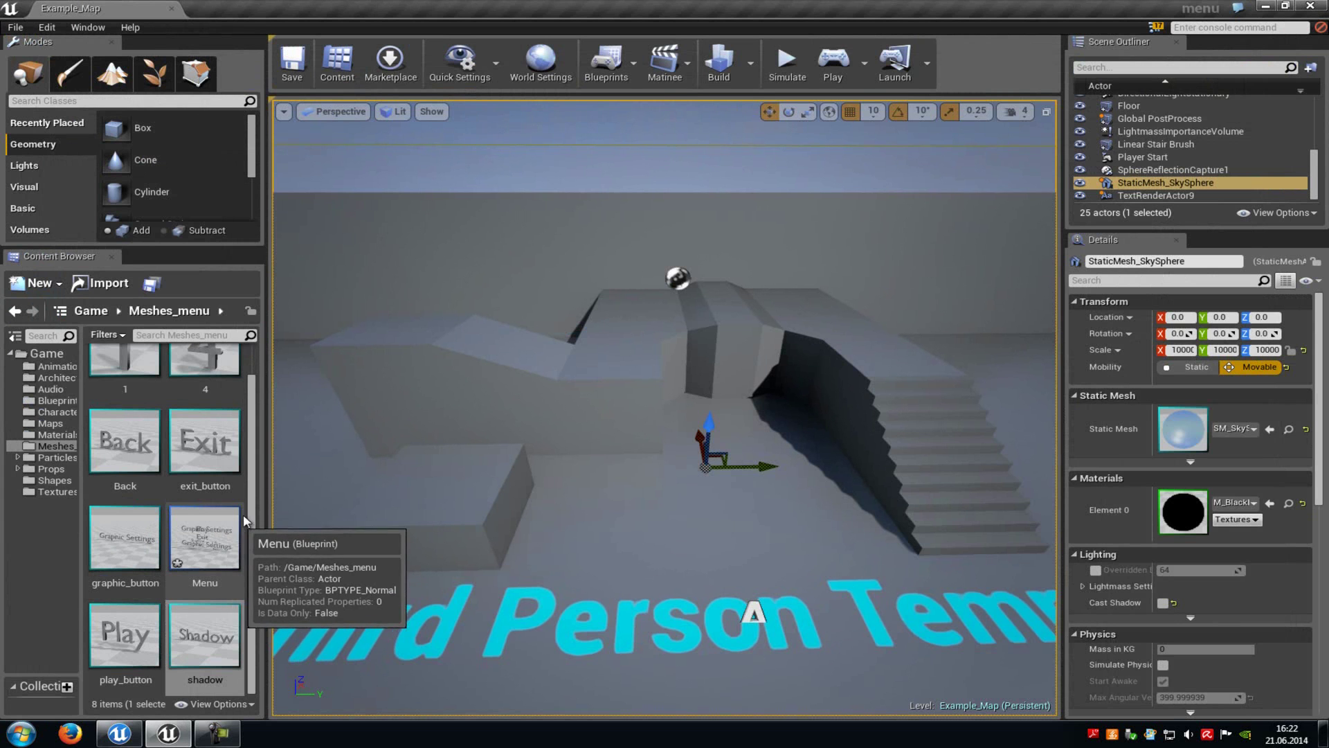
- Create a Blueprint with parent class Pawn in the Meshes_menu folder and name it Pawn
{"action": "left_click", "coordinate": [247, 496]}
{"action": "right_click", "coordinate": [251, 493]}
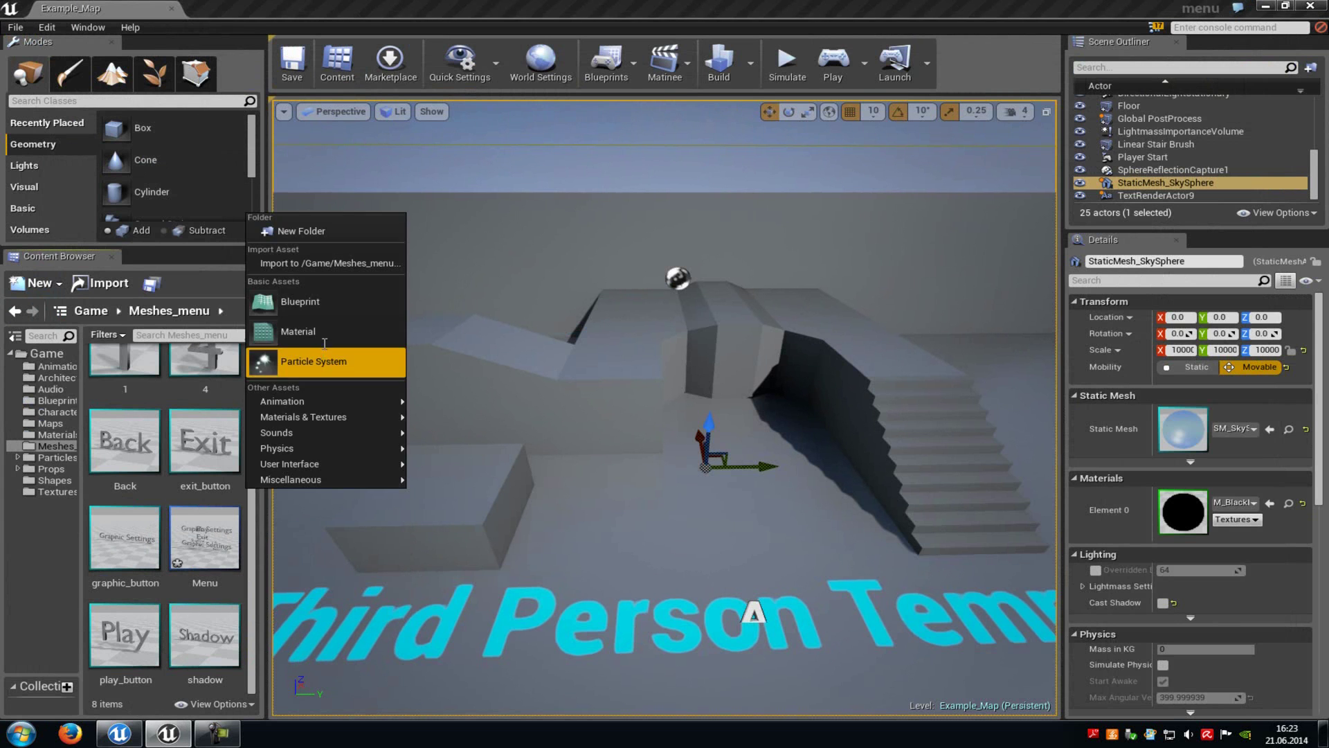
{"action": "left_click", "coordinate": [323, 305]}
{"action": "left_click", "coordinate": [531, 416]}
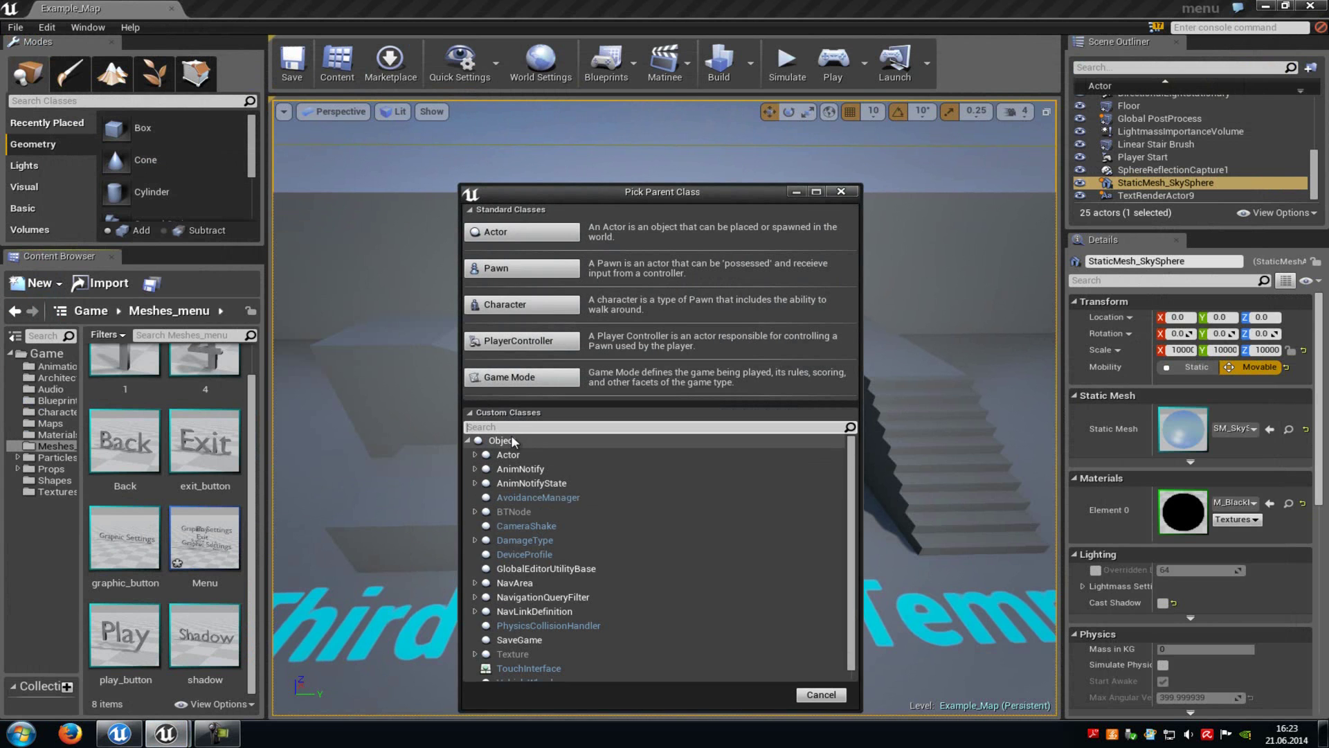
{"action": "type", "text": "pawn"}
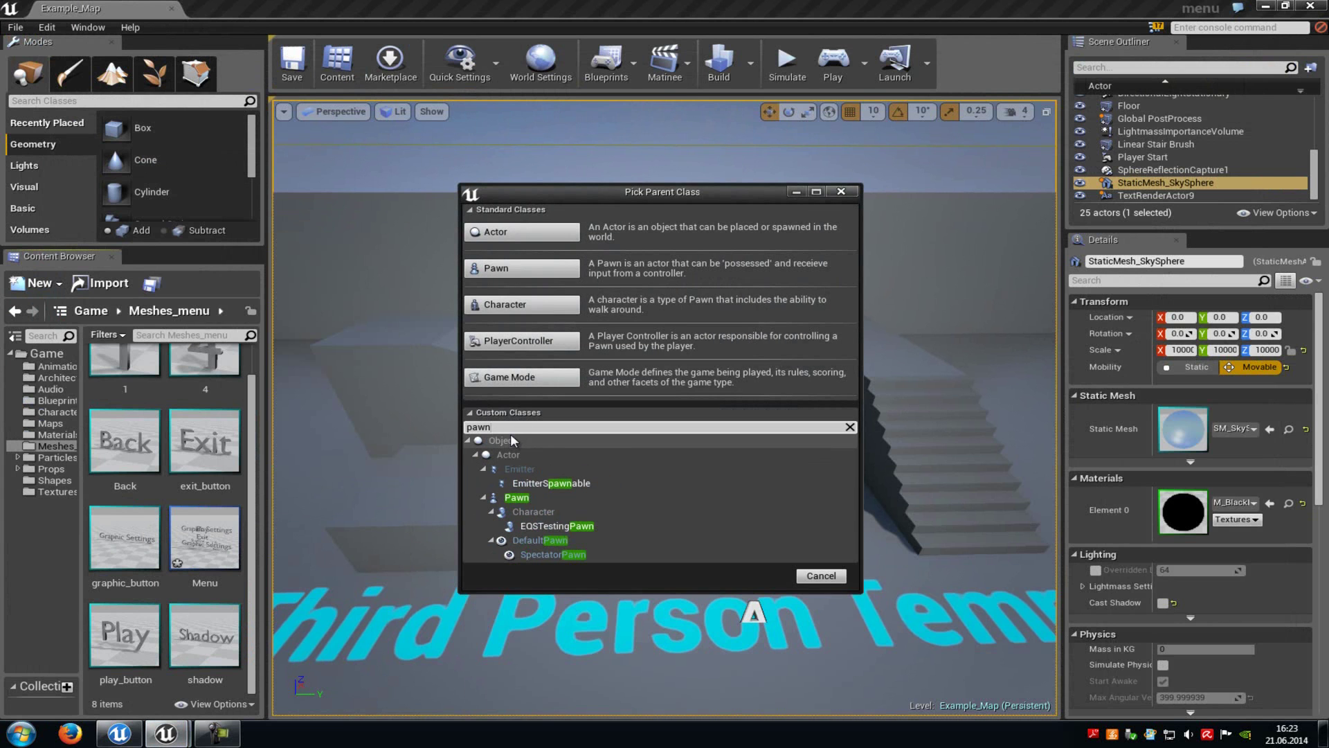
{"action": "left_click", "coordinate": [525, 497]}
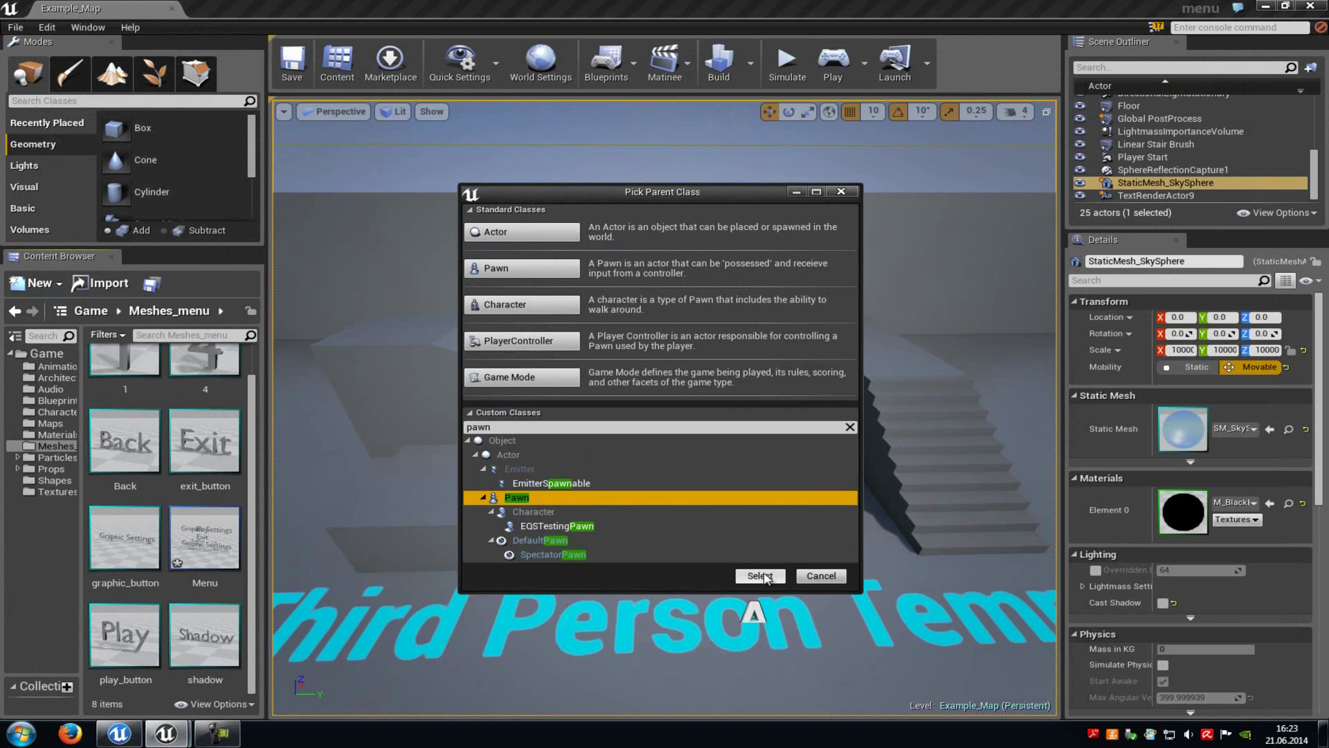
{"action": "left_click", "coordinate": [762, 576]}
{"action": "type", "text": "pawn"}
{"action": "key", "text": "Return"}
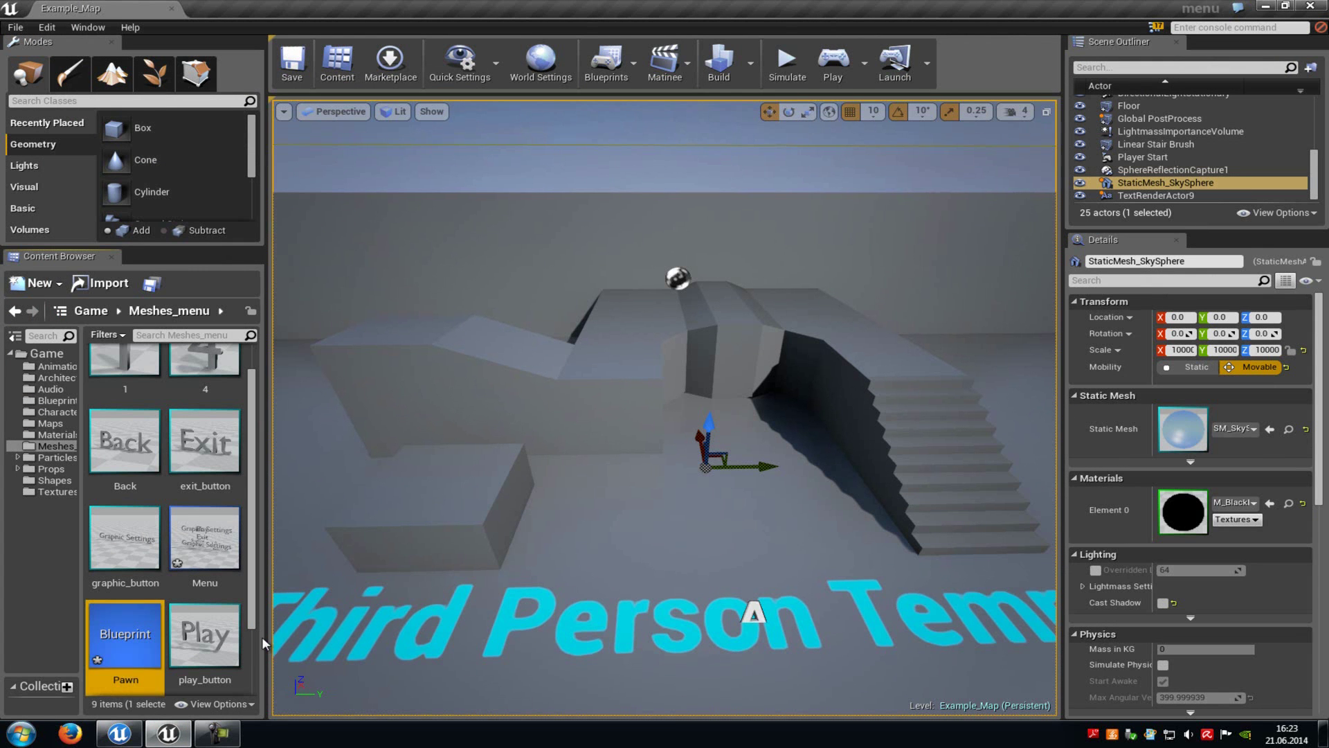
- Create a Blueprint with parent class PlayerController in the Meshes_menu folder and name it palyercontrol
{"action": "right_click", "coordinate": [248, 544]}
{"action": "left_click", "coordinate": [299, 356]}
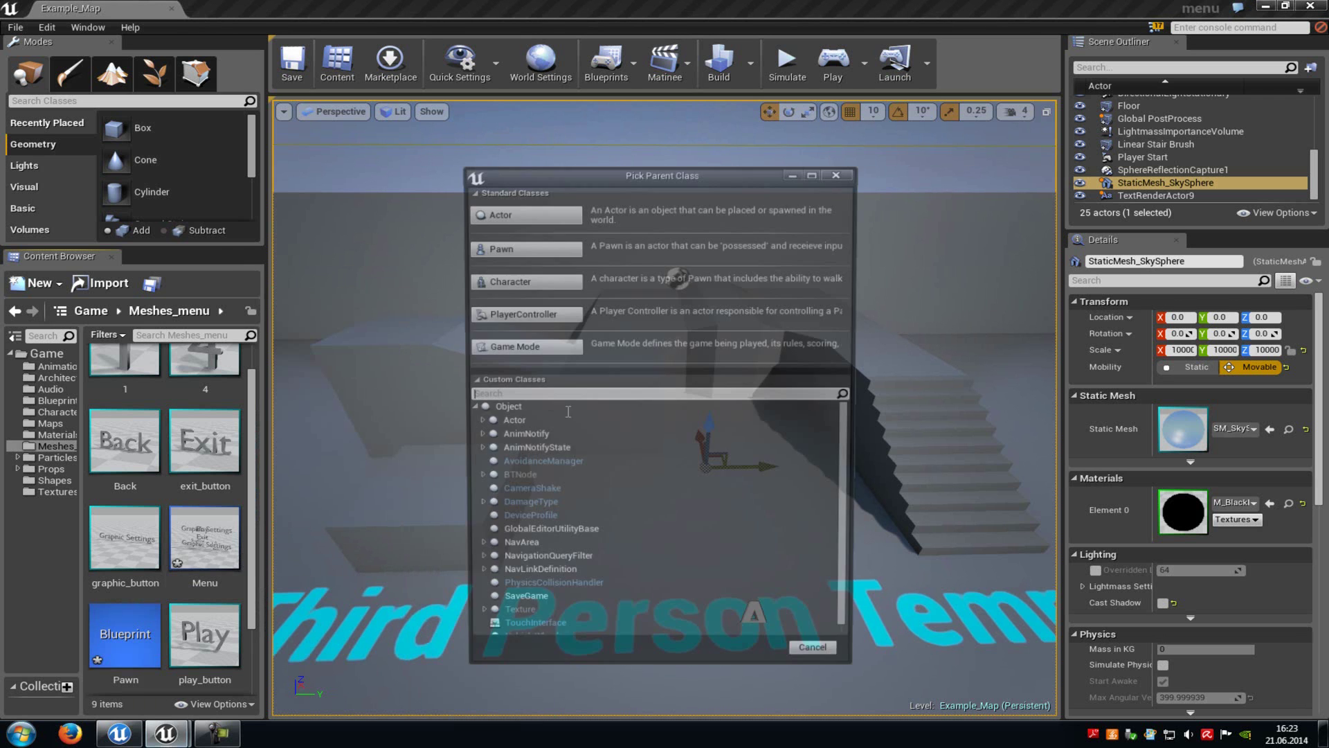
{"action": "left_click", "coordinate": [541, 408]}
{"action": "type", "text": "player"}
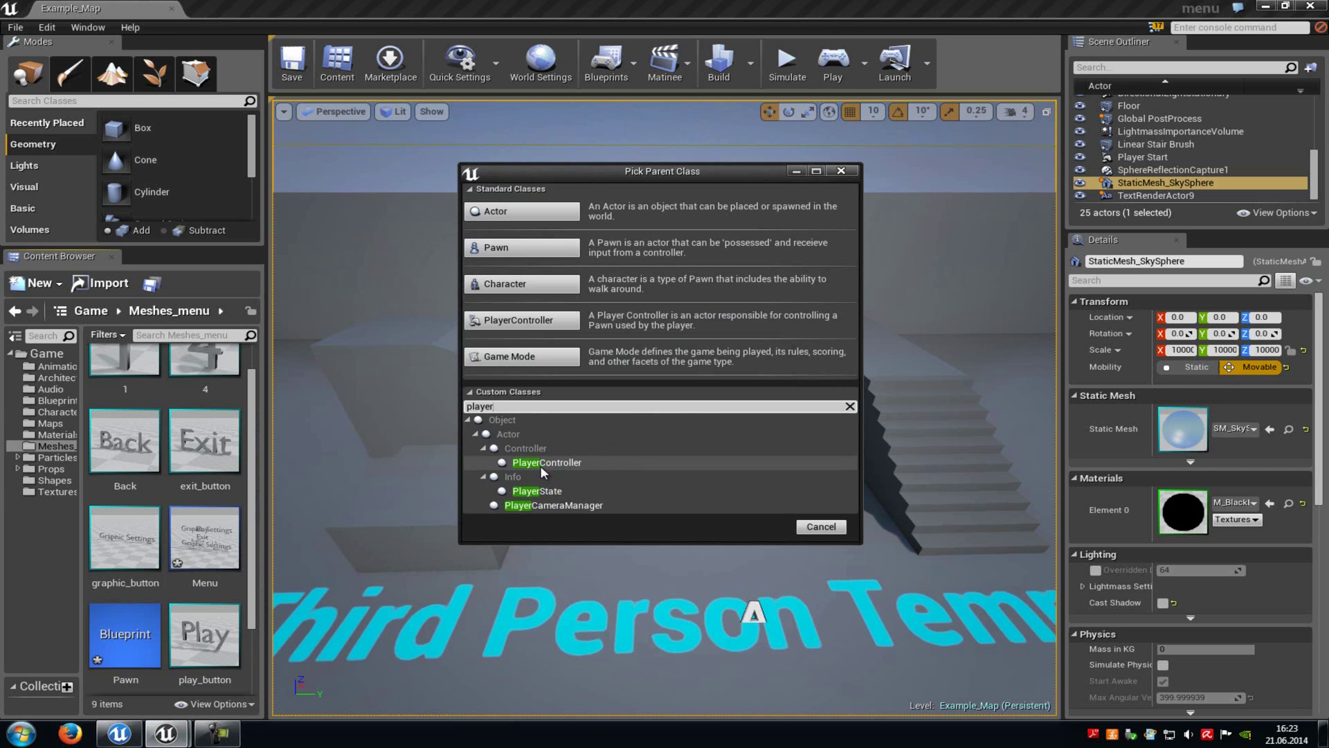
{"action": "left_click", "coordinate": [542, 464]}
{"action": "left_click", "coordinate": [760, 526]}
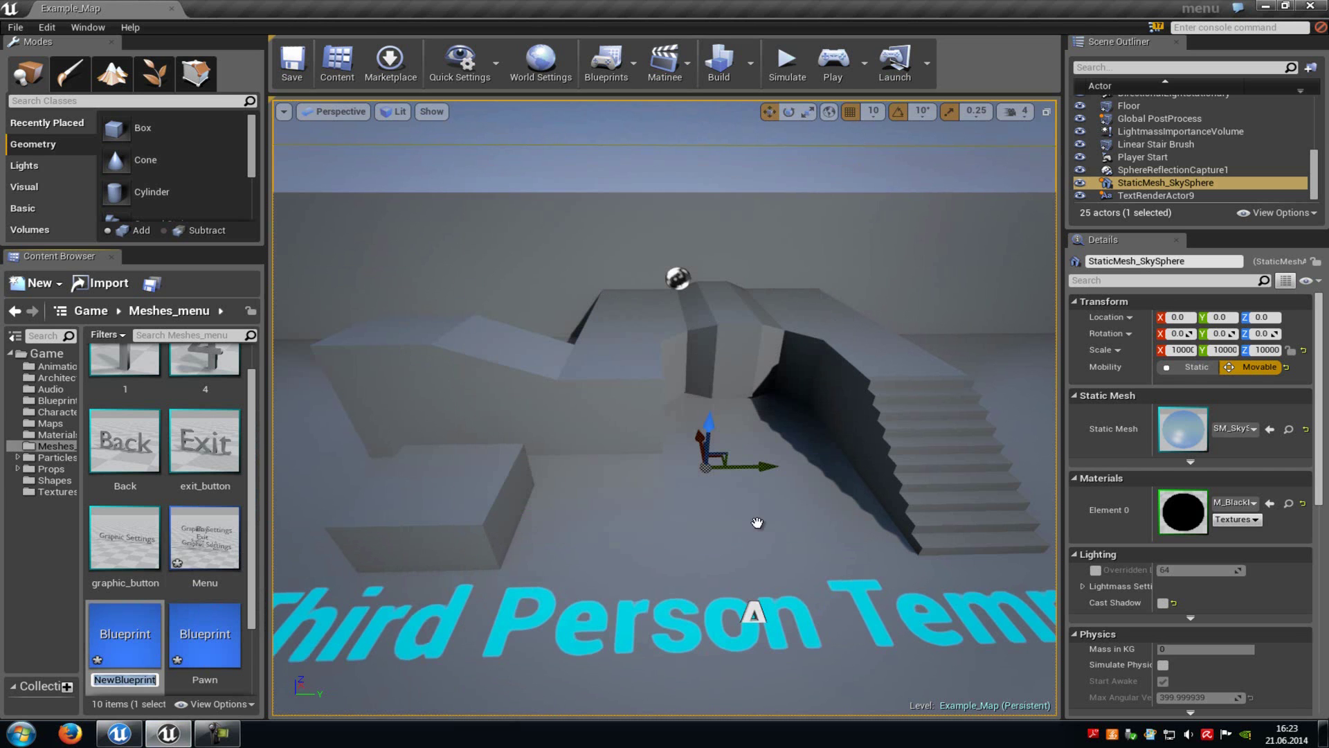
{"action": "type", "text": "palyercontrol"}
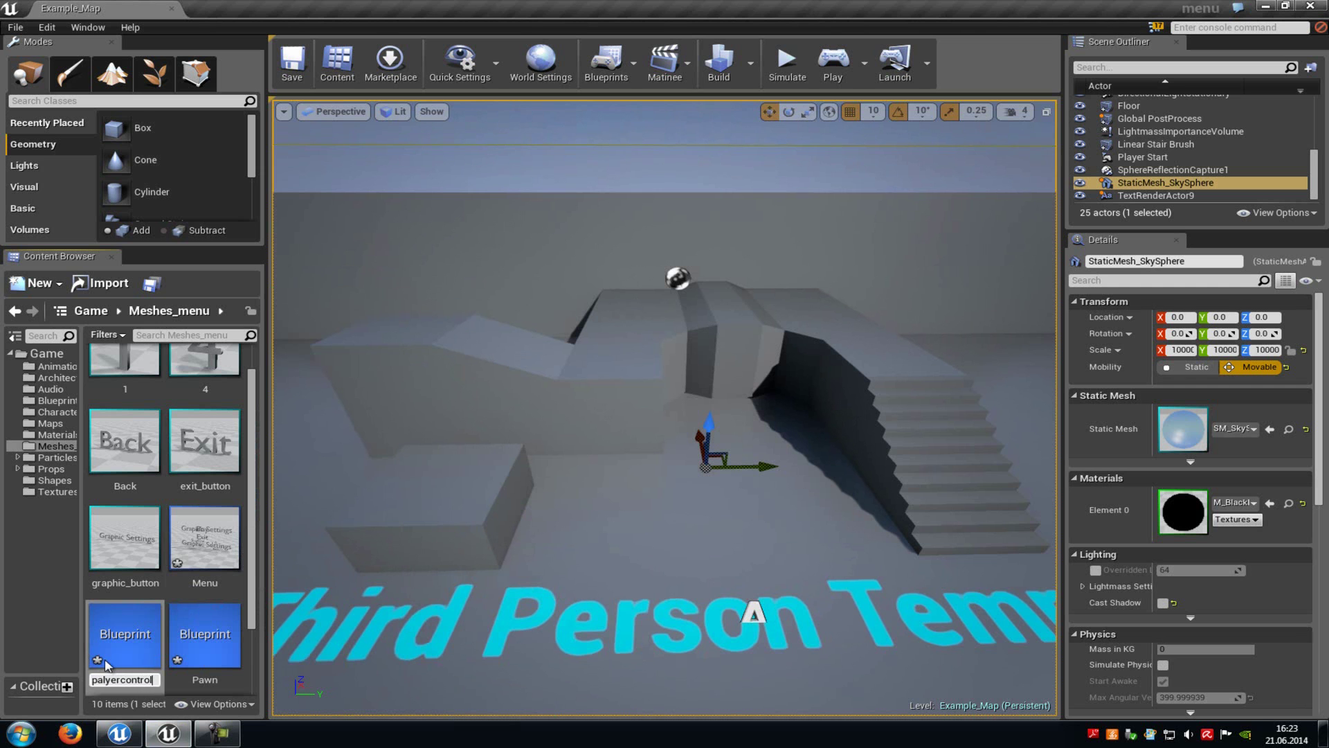
{"action": "key", "text": "Return"}
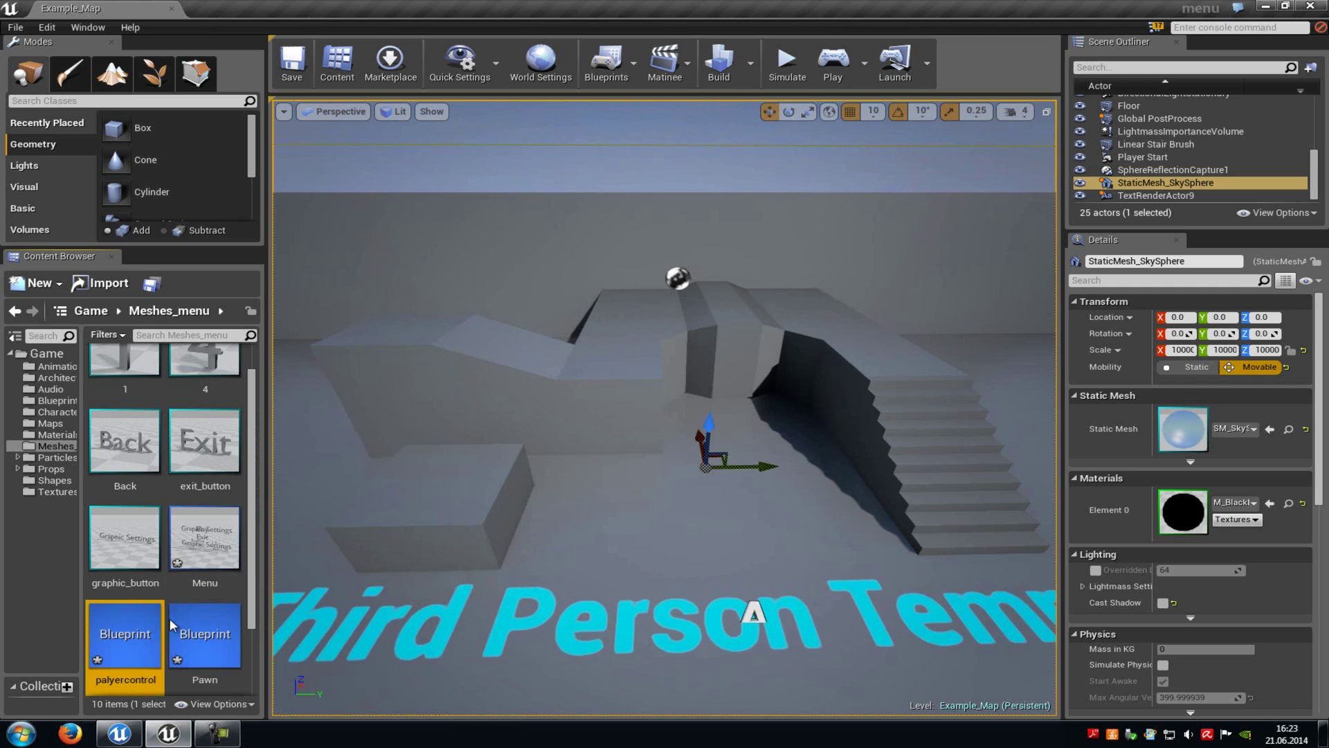
- Enable the mouse cursor and the click, touch, mouse over and touch over events in palyercontrol's defaults, and compile and save it
{"action": "double_click", "coordinate": [145, 644]}
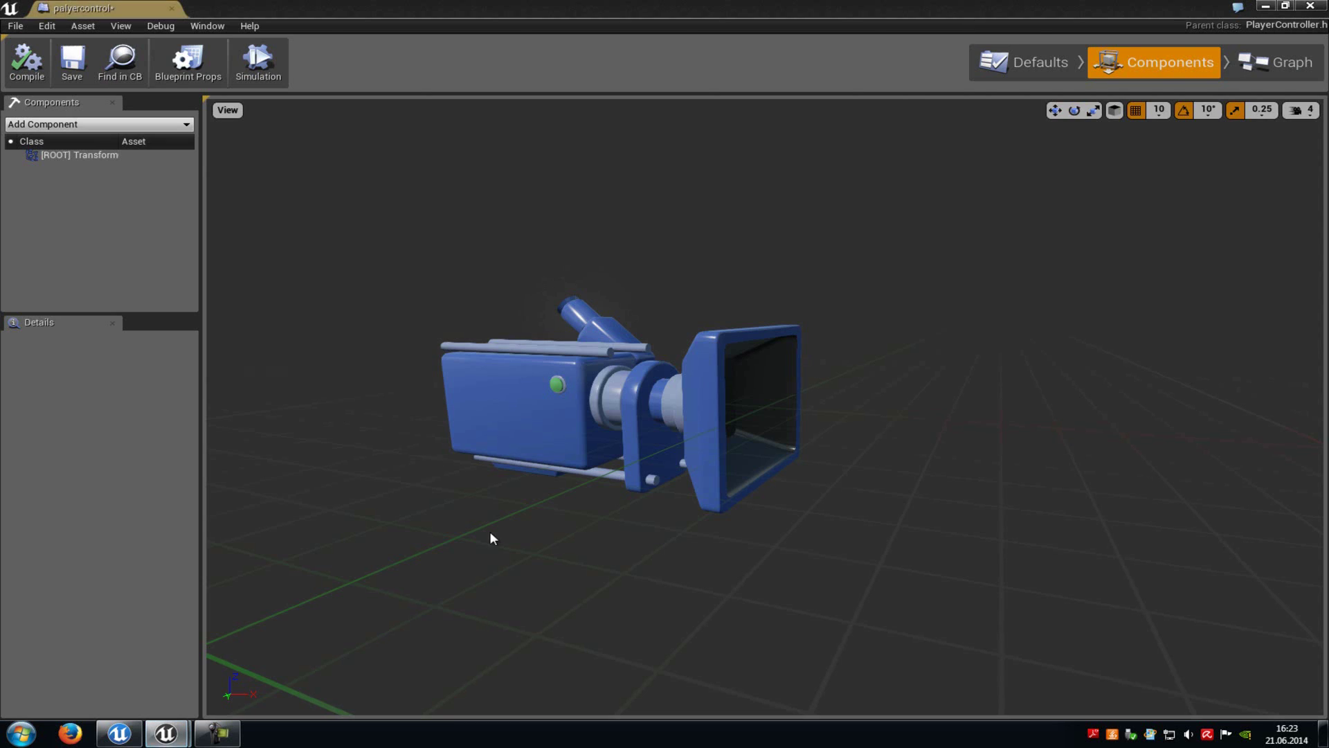
{"action": "left_click", "coordinate": [1066, 60]}
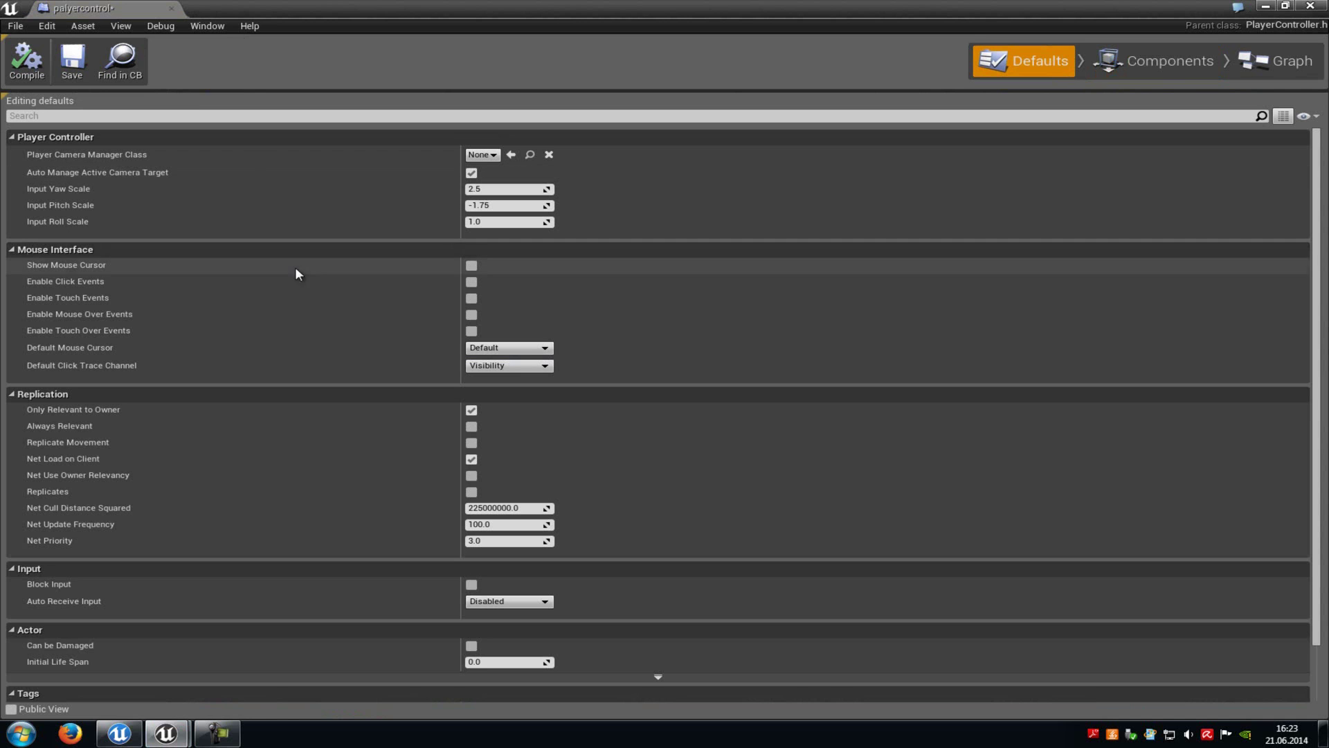
{"action": "left_click", "coordinate": [470, 269]}
{"action": "left_click", "coordinate": [471, 283]}
{"action": "left_click", "coordinate": [471, 298]}
{"action": "left_click", "coordinate": [470, 315]}
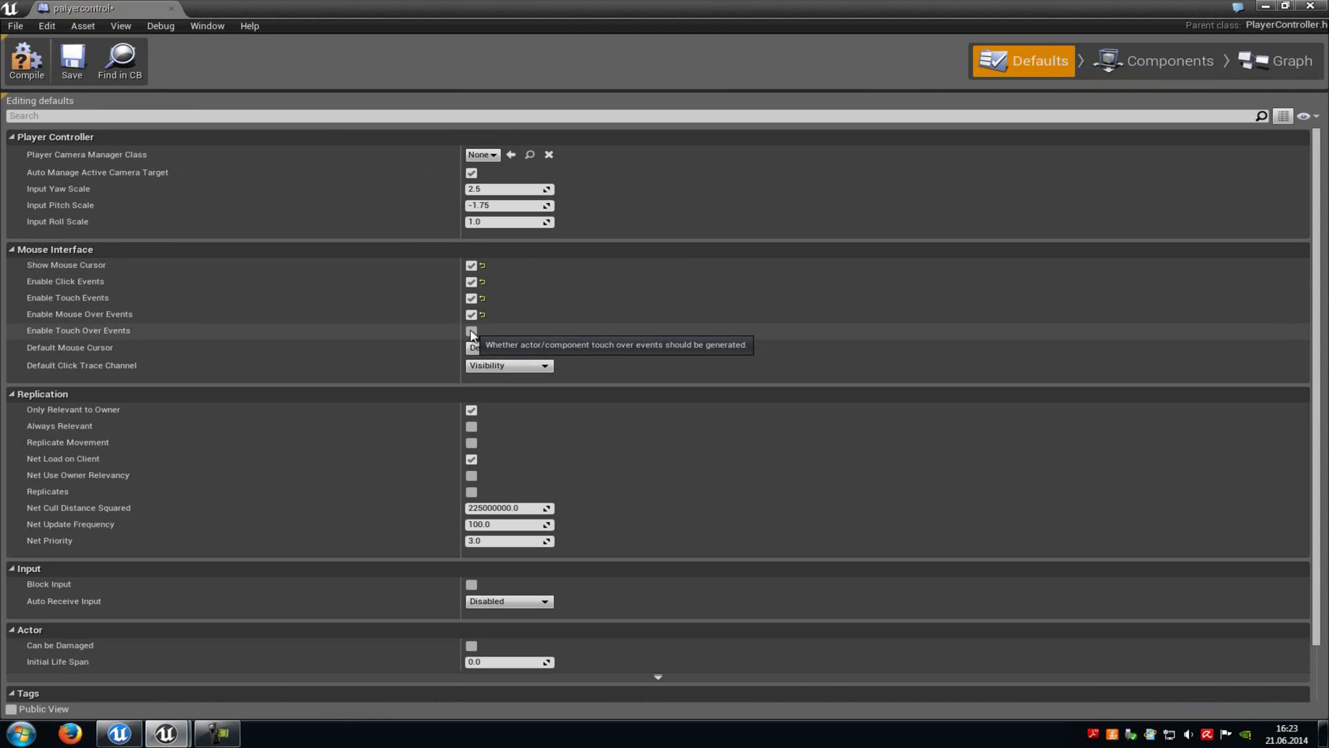
{"action": "left_click", "coordinate": [472, 332]}
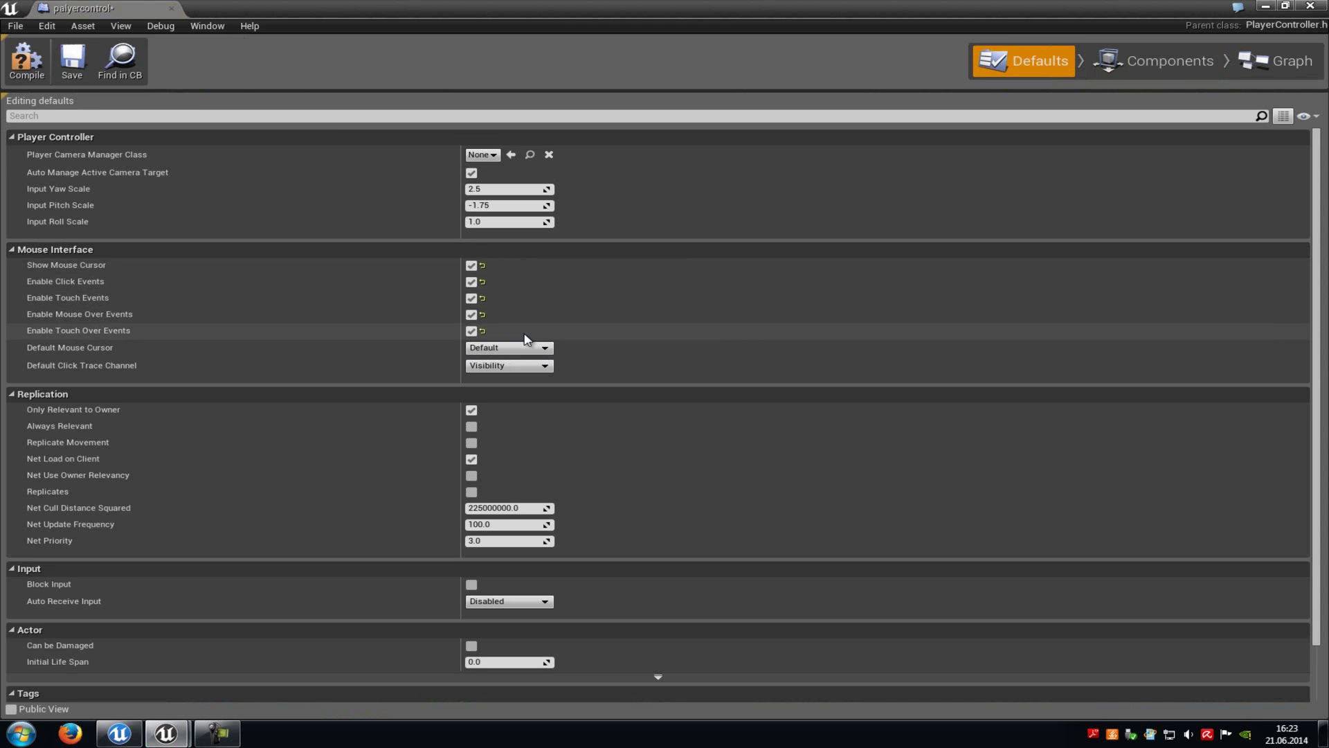
{"action": "left_click", "coordinate": [21, 59]}
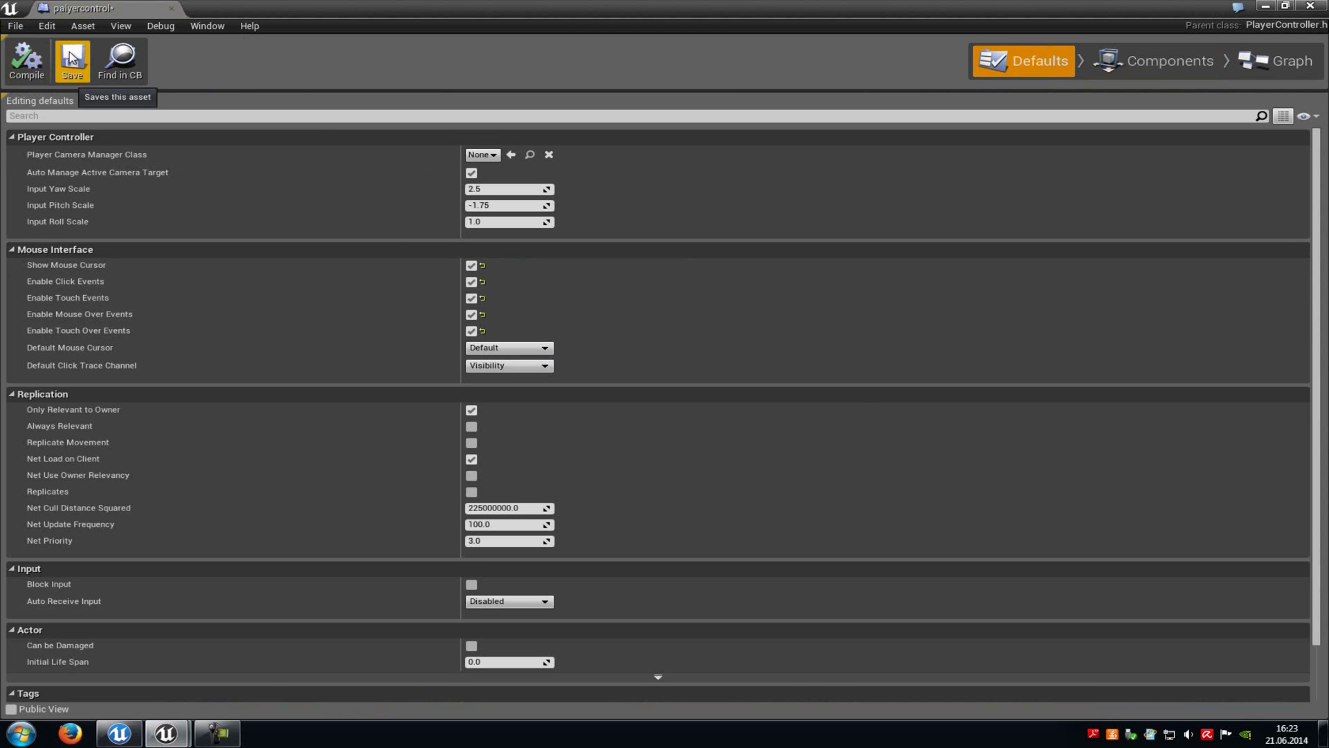
{"action": "left_click", "coordinate": [72, 59]}
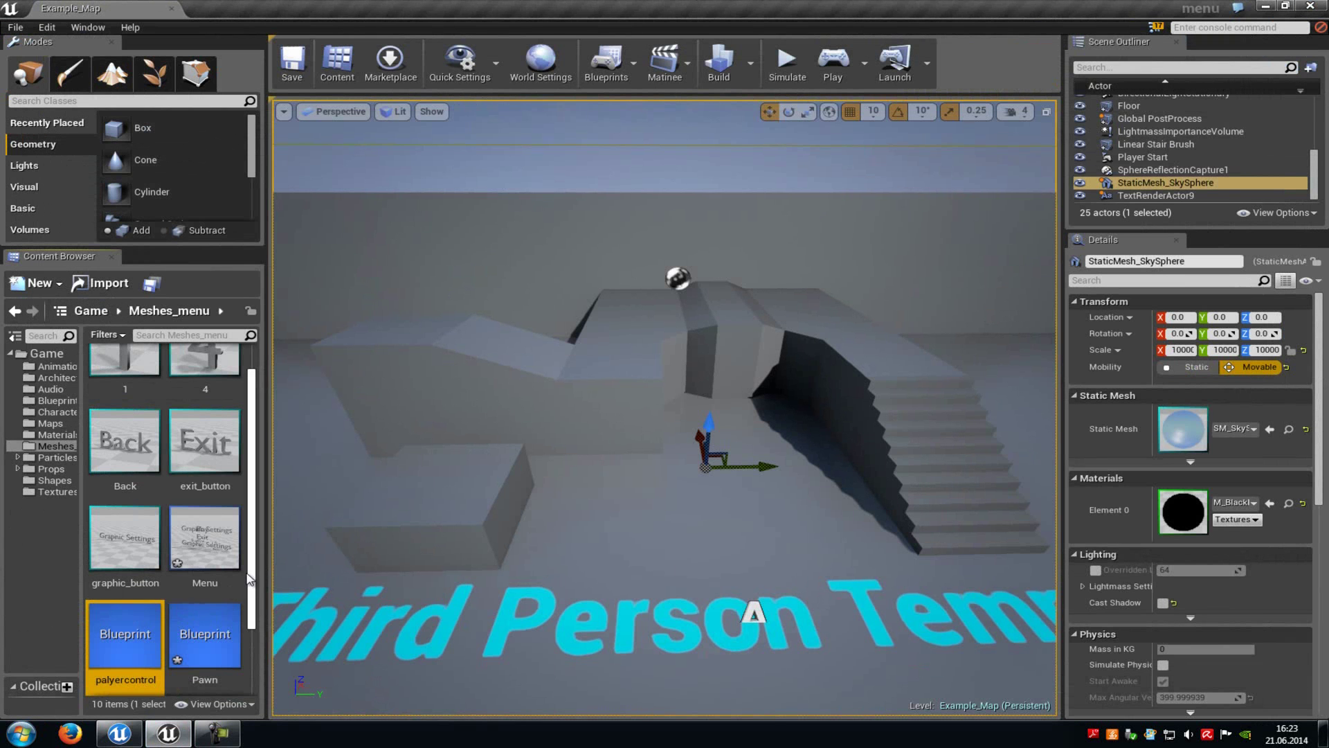
- Create a Blueprint with parent class GameMode in the Meshes_menu folder and name it Game
{"action": "right_click", "coordinate": [255, 571]}
{"action": "left_click", "coordinate": [300, 386]}
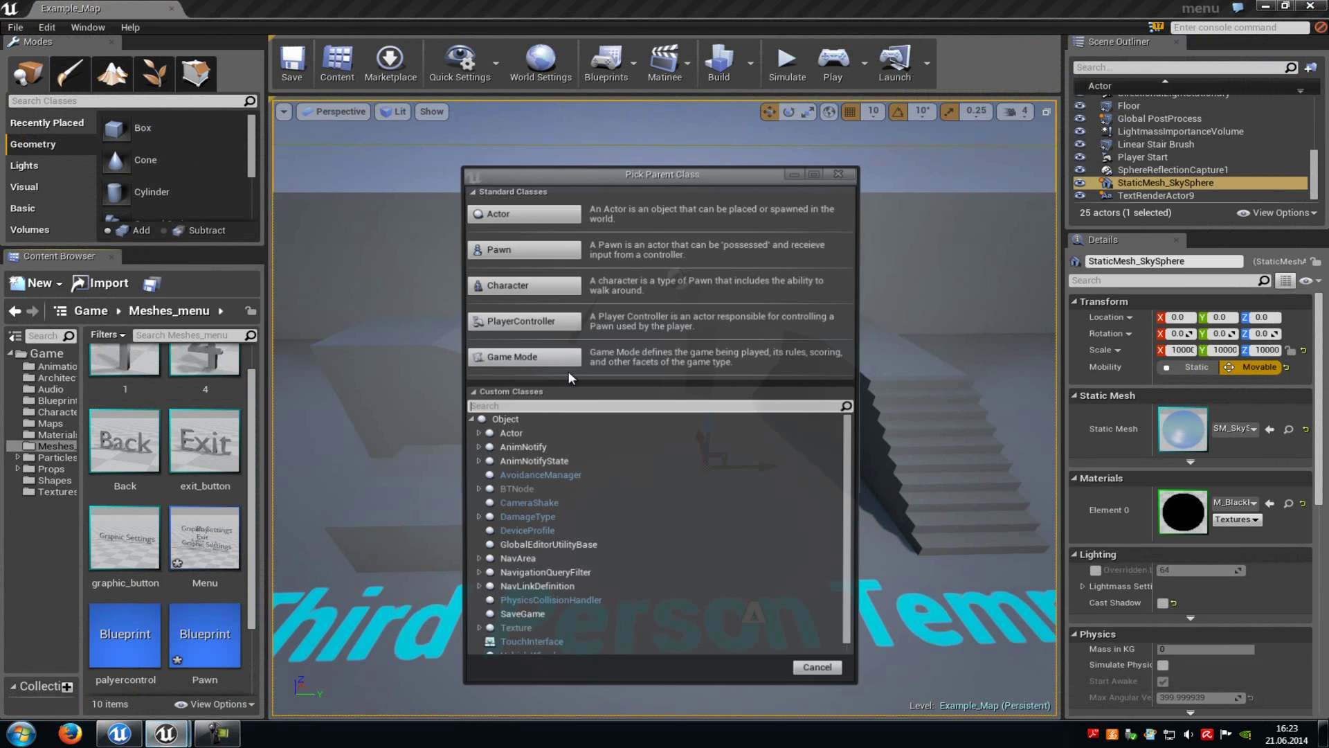
{"action": "type", "text": "game"}
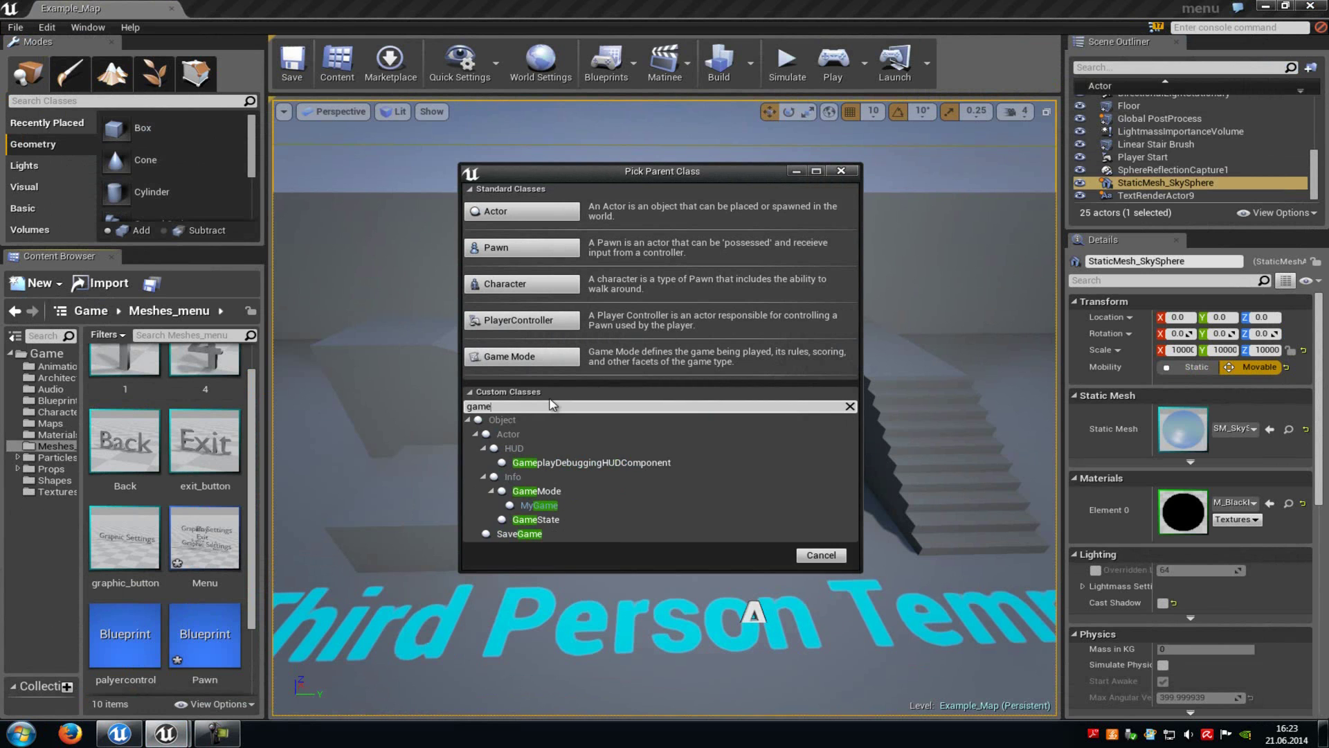
{"action": "left_click", "coordinate": [661, 492]}
{"action": "left_click", "coordinate": [759, 555]}
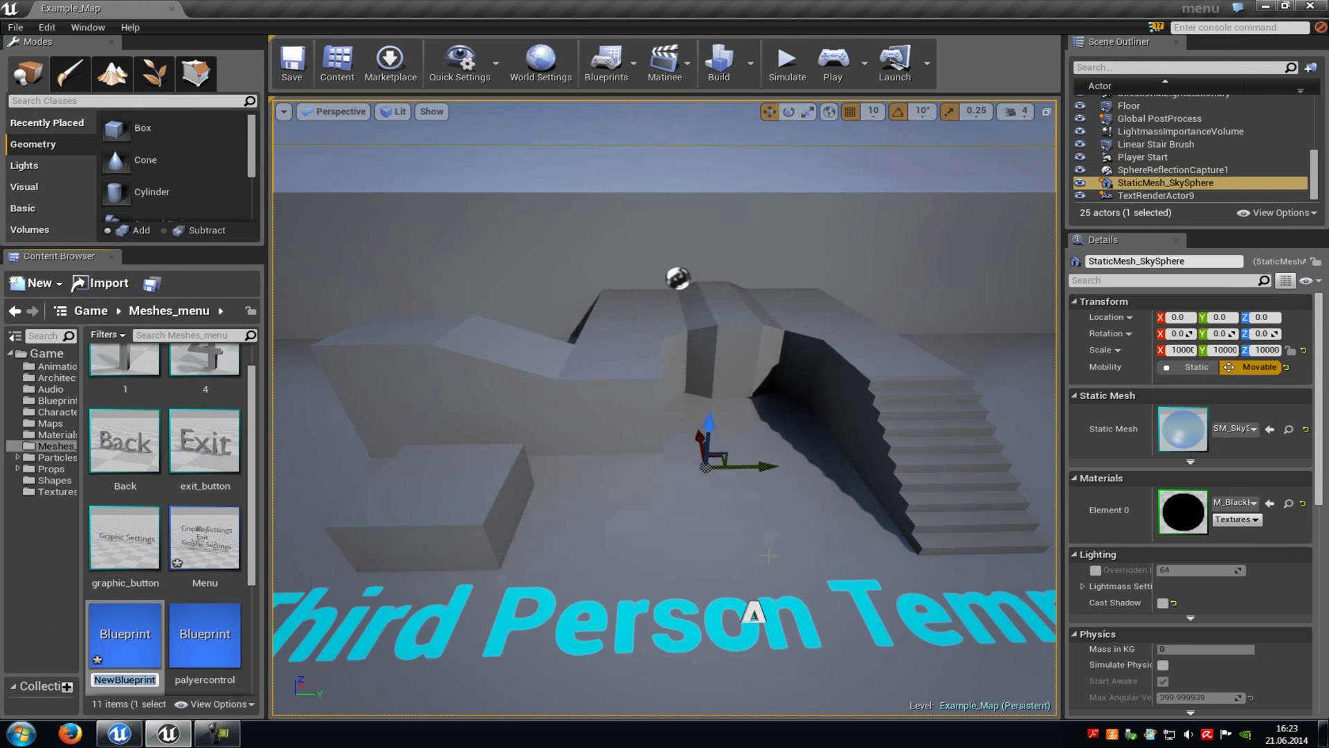
{"action": "type", "text": "g"}
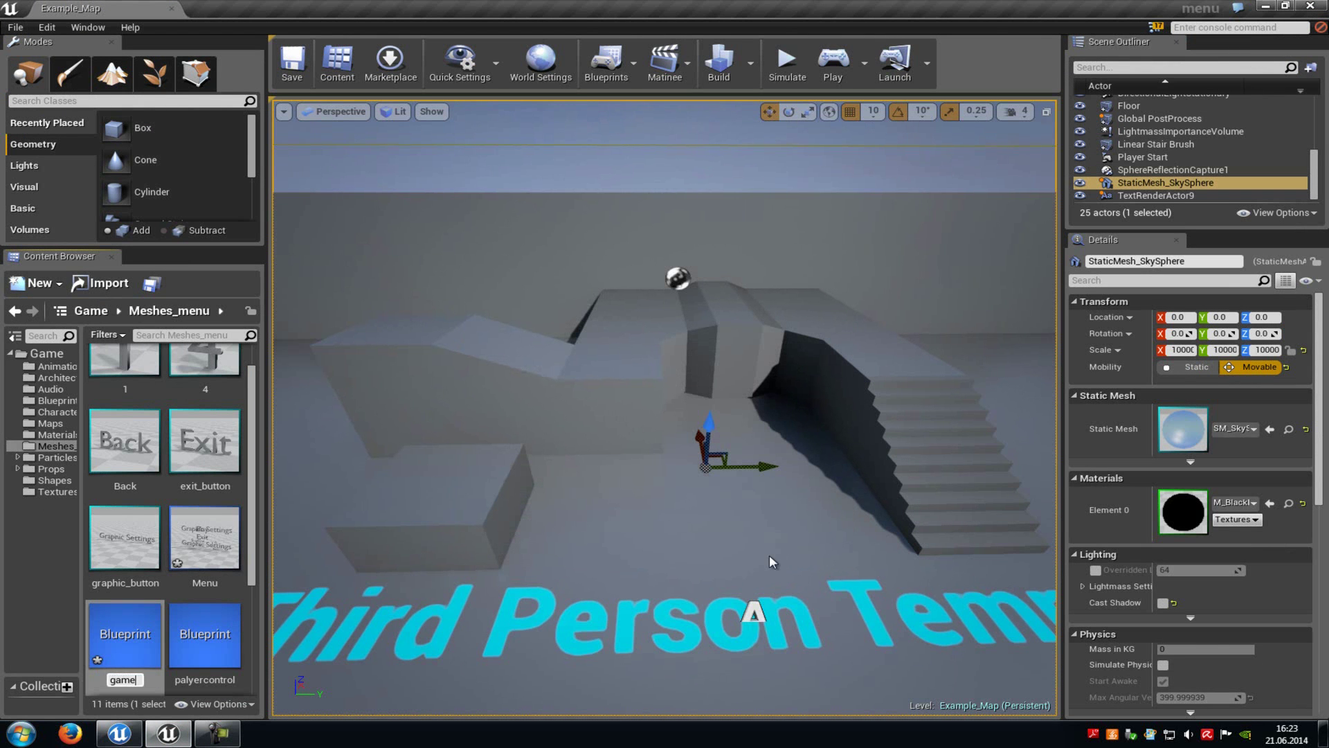
{"action": "type", "text": "ame"}
{"action": "key", "text": "Return"}
- Create a Blueprint with parent class HUD in the Meshes_menu folder and name it HUD
{"action": "scroll", "coordinate": [188, 540], "scroll_direction": "down", "scroll_amount": 2}
{"action": "left_click", "coordinate": [234, 688]}
{"action": "right_click", "coordinate": [235, 685]}
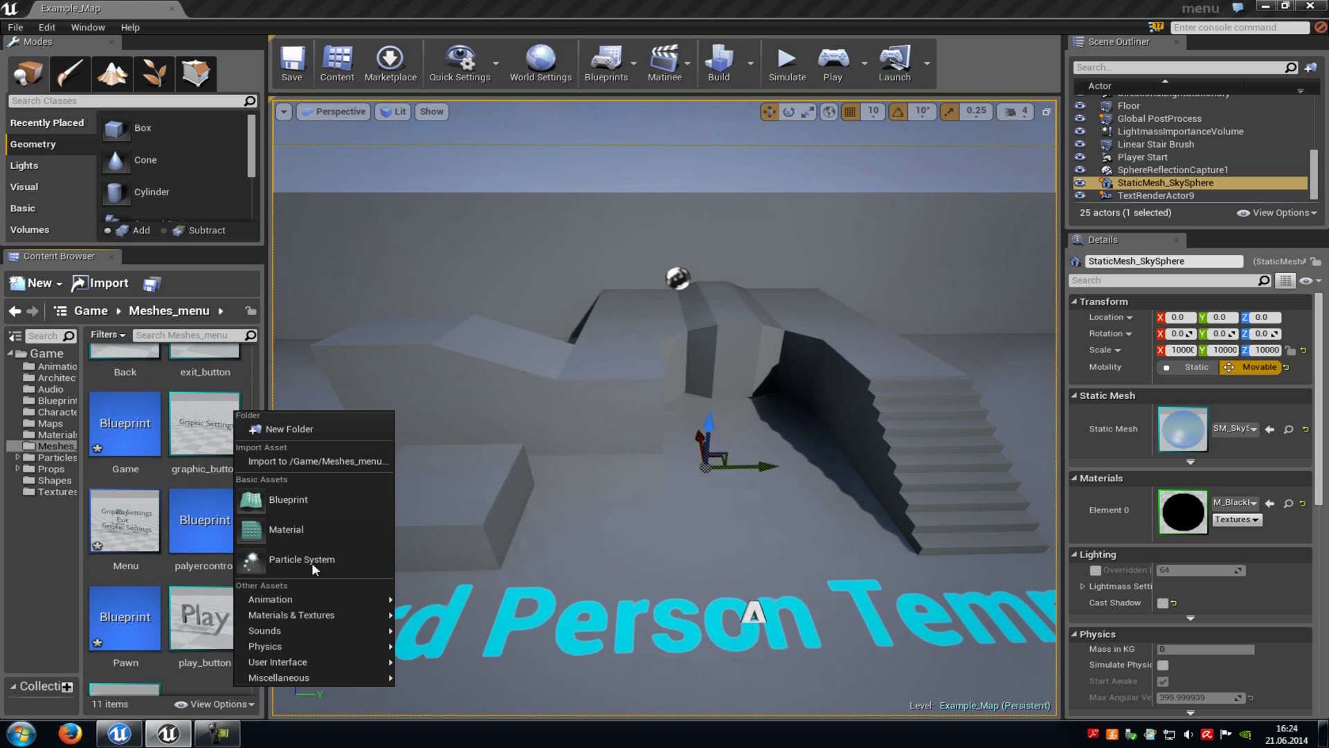
{"action": "left_click", "coordinate": [315, 499]}
{"action": "type", "text": "hud"}
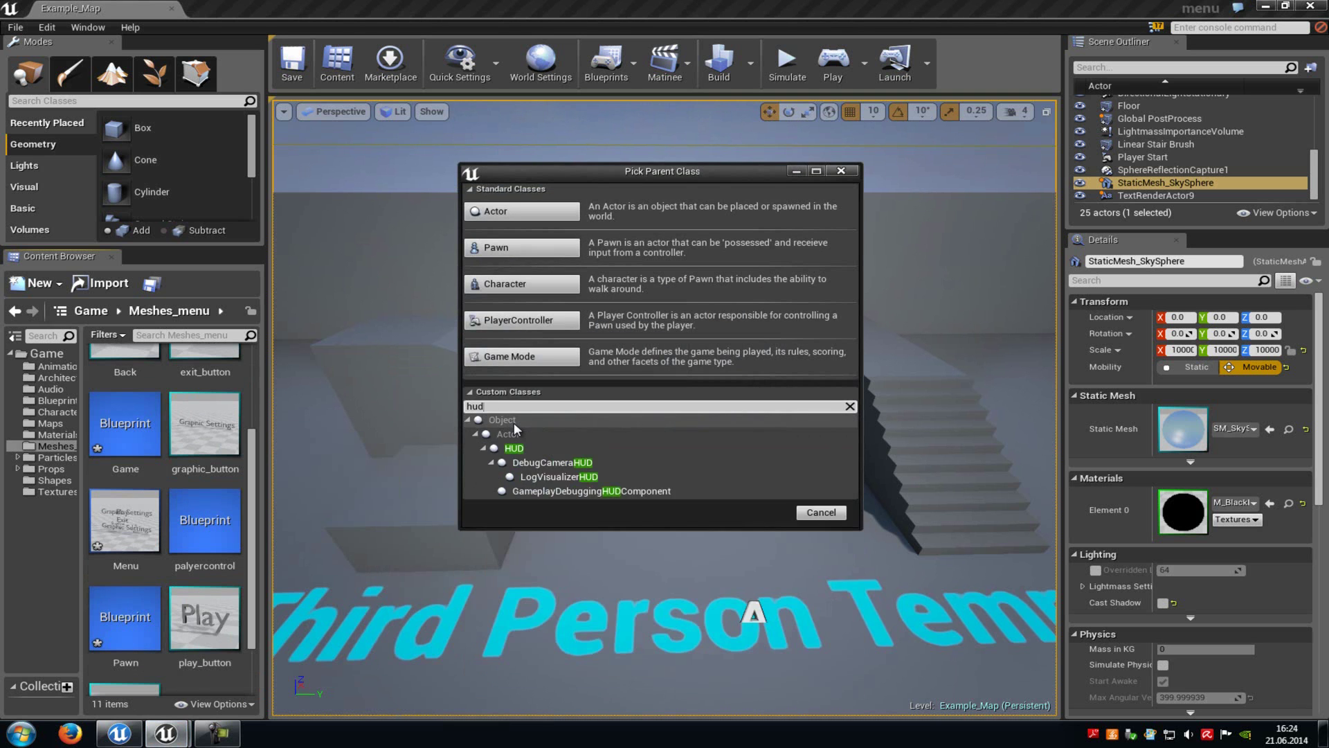
{"action": "left_click", "coordinate": [535, 449]}
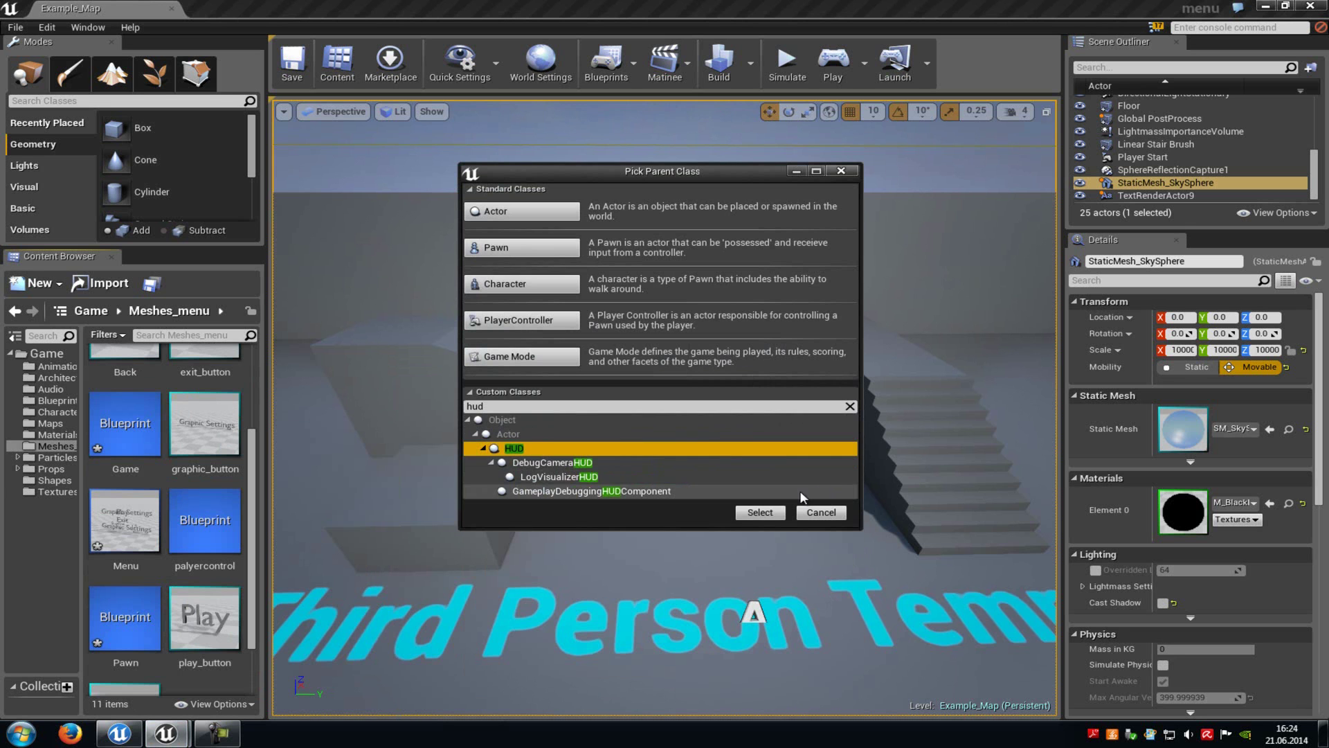
{"action": "left_click", "coordinate": [768, 512]}
{"action": "type", "text": "HUD"}
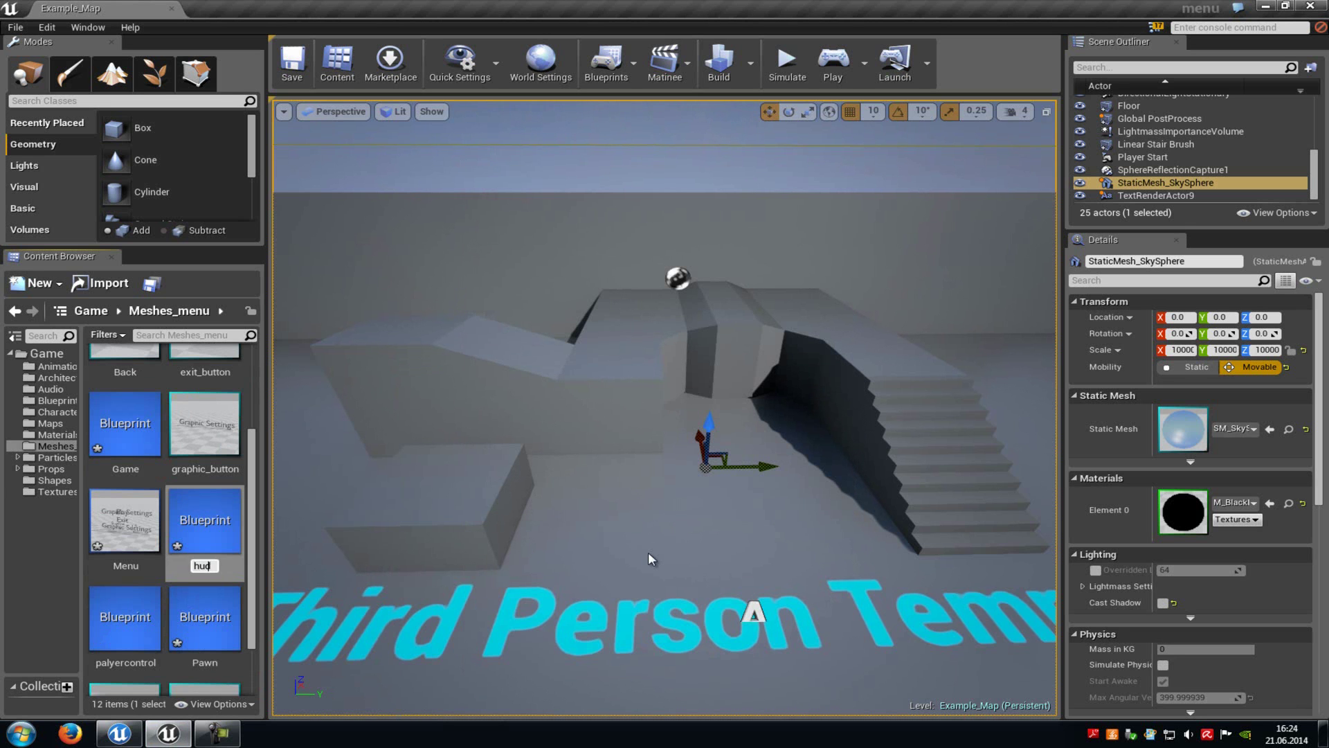
{"action": "key", "text": "Return"}
- Enable Suppress Native HUD in the HUD Blueprint's defaults, and compile and save it
{"action": "double_click", "coordinate": [133, 519]}
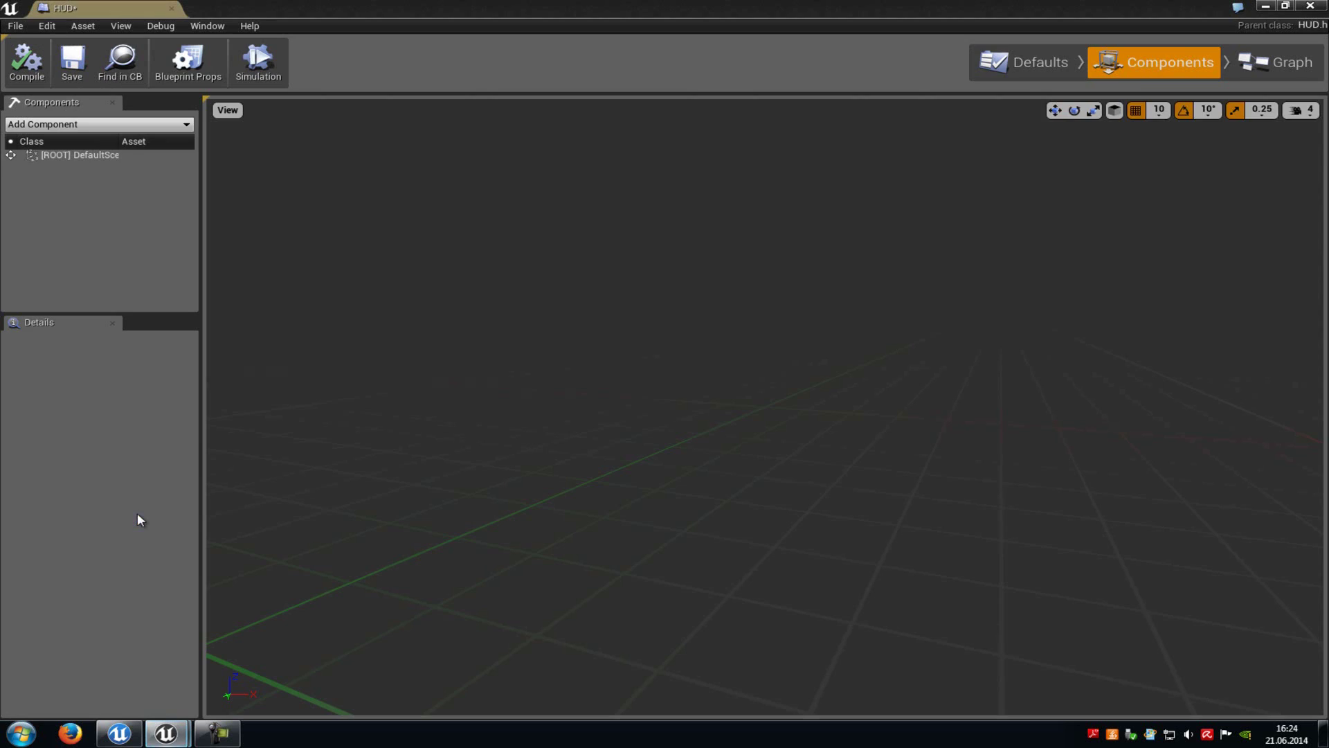
{"action": "left_click", "coordinate": [1023, 61]}
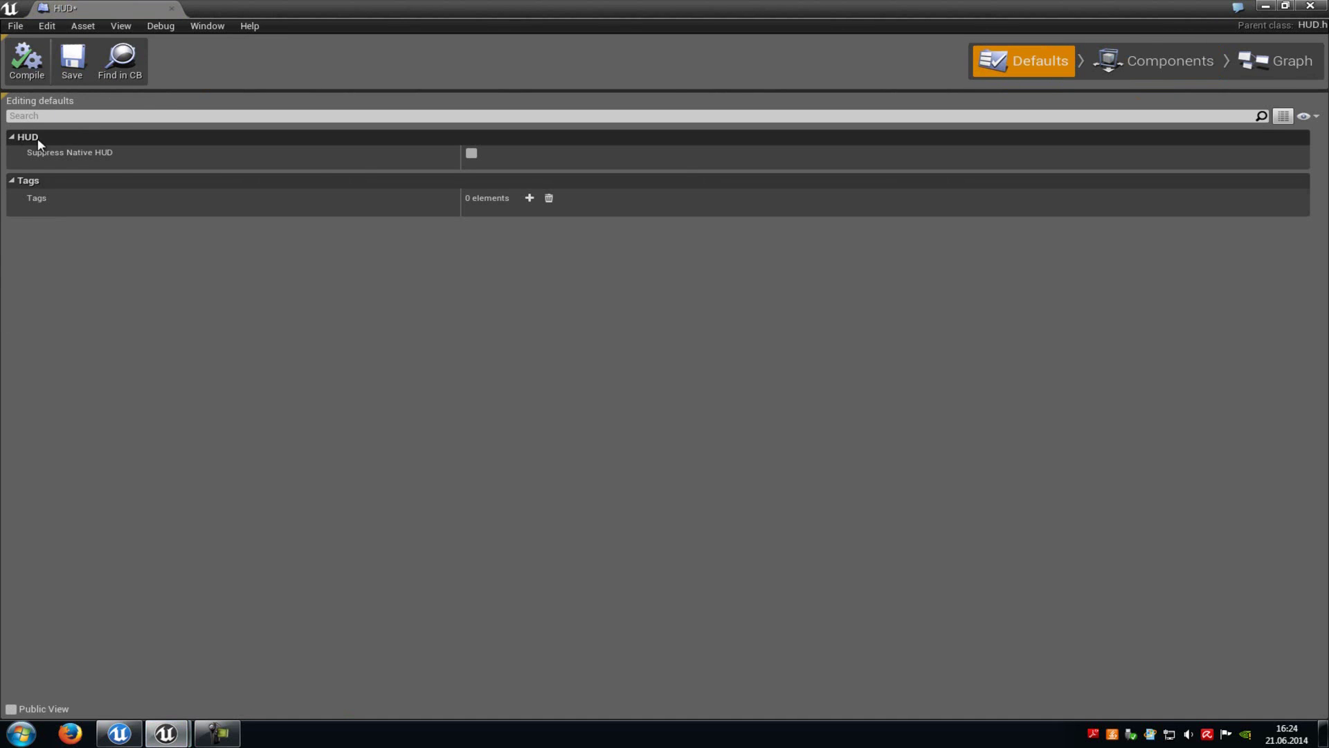
{"action": "left_click", "coordinate": [472, 154]}
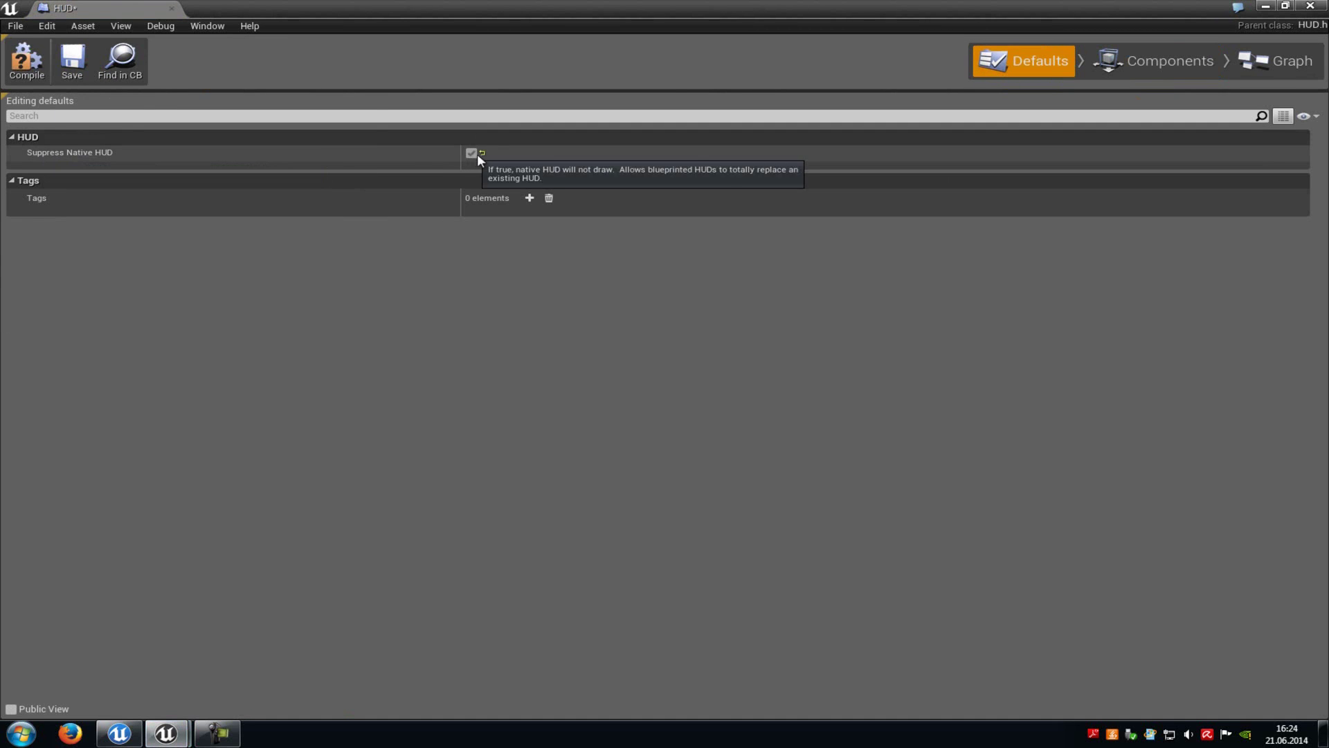
{"action": "left_click", "coordinate": [72, 58]}
{"action": "left_click", "coordinate": [17, 61]}
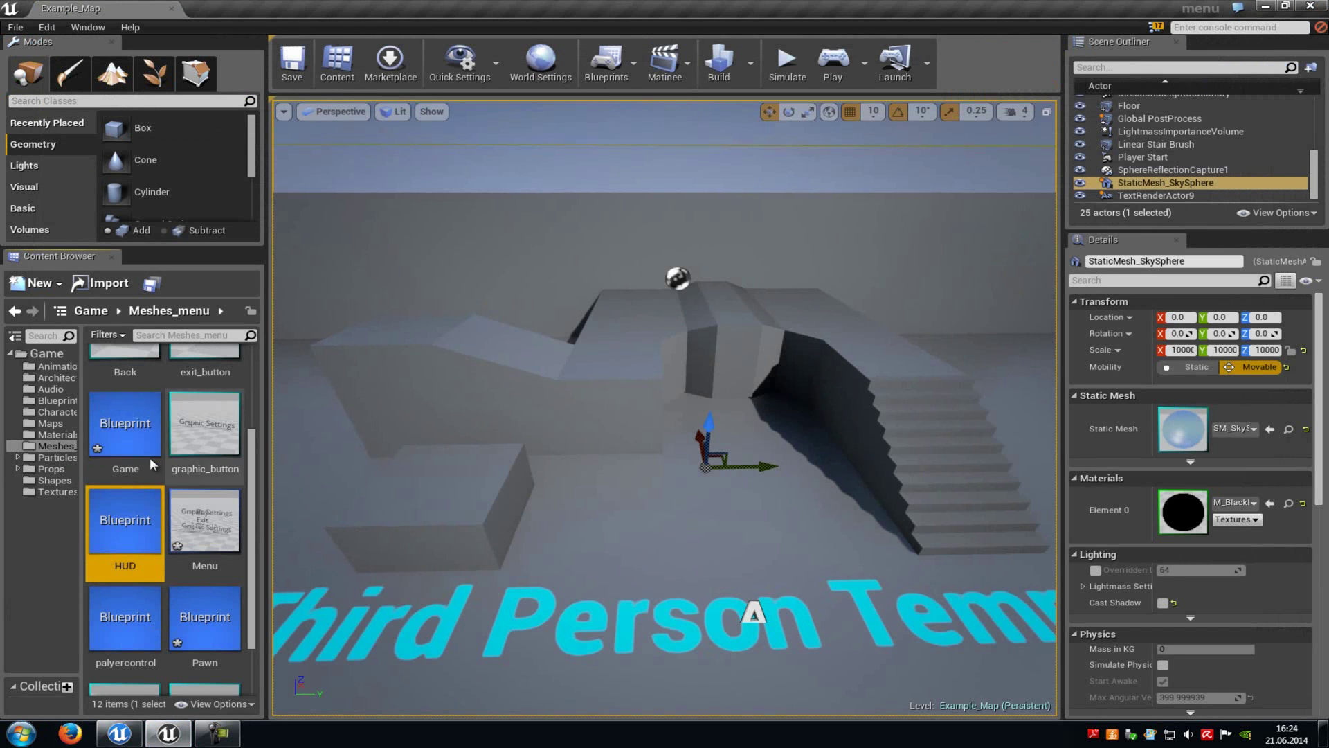
- In the Game Blueprint's defaults, set the Default Pawn Class to Pawn and the HUD Class to the new HUD Blueprint
{"action": "double_click", "coordinate": [135, 436]}
{"action": "left_click", "coordinate": [1026, 62]}
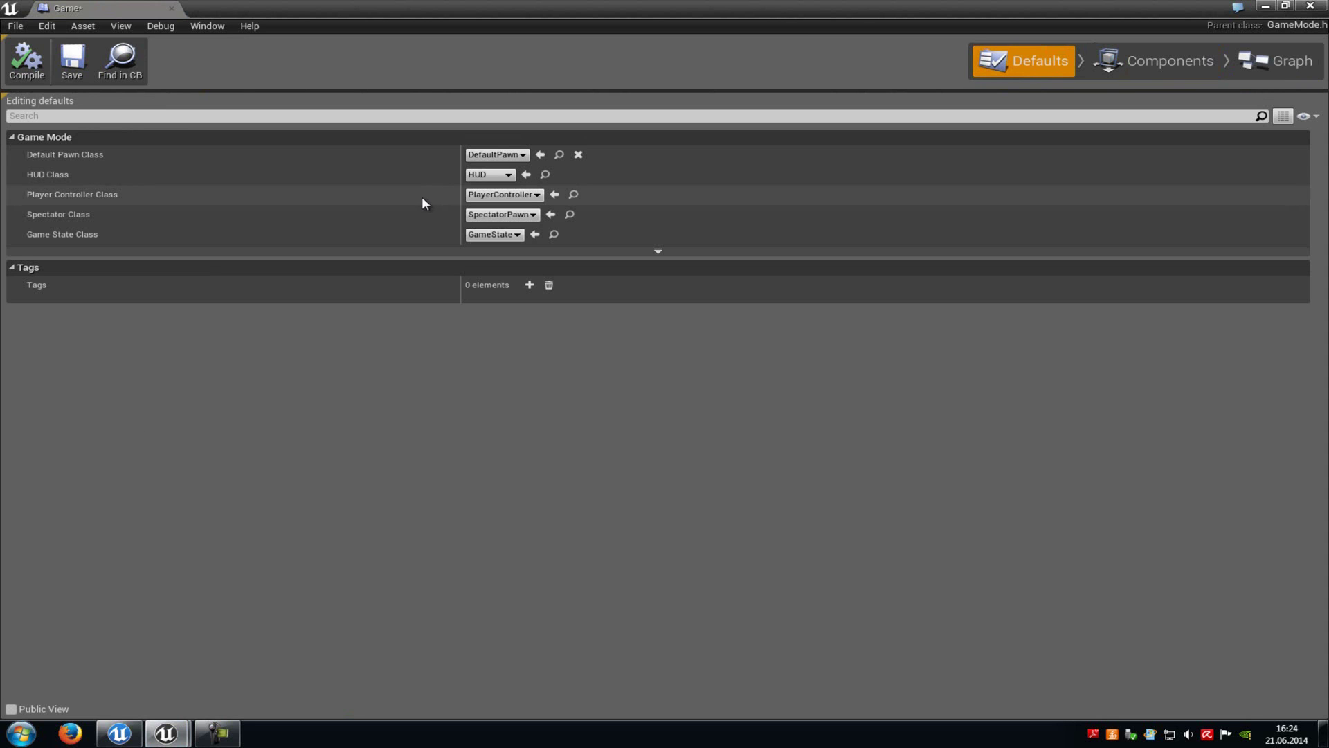
{"action": "left_click", "coordinate": [493, 155]}
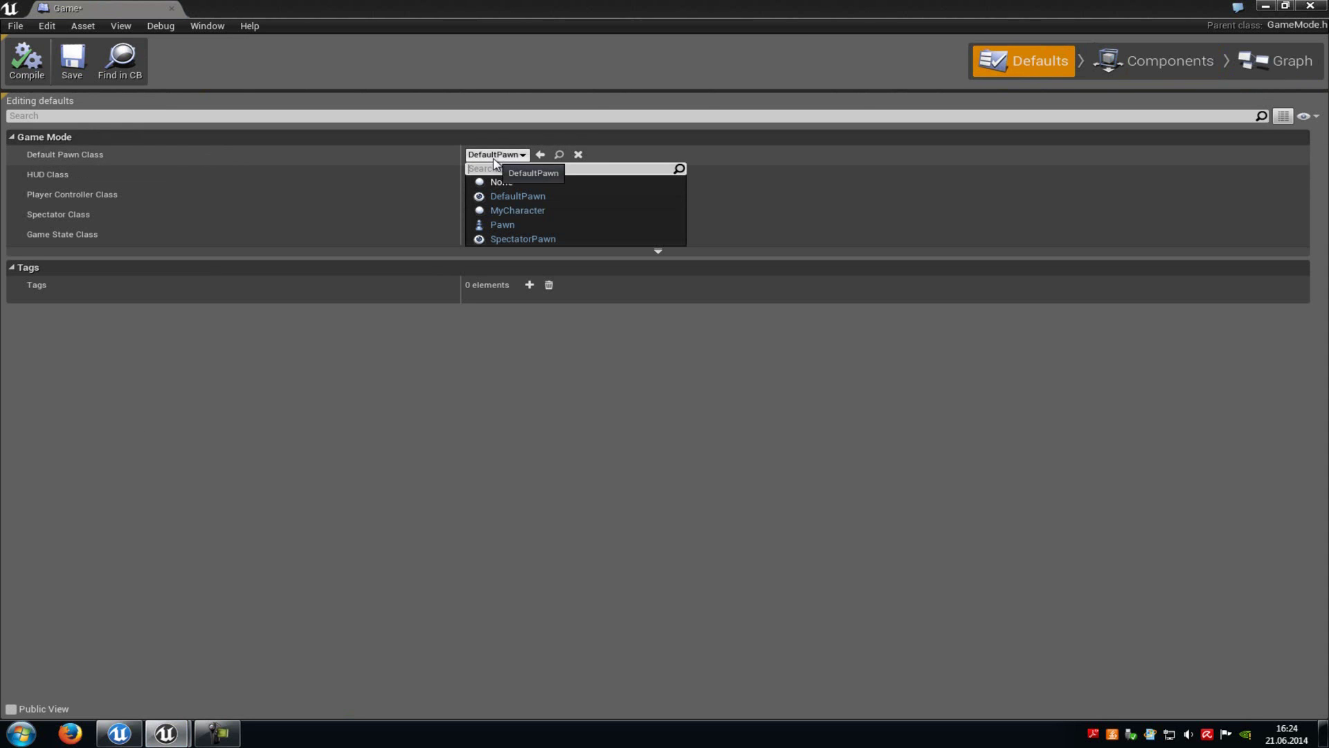
{"action": "left_click", "coordinate": [505, 225]}
{"action": "left_click", "coordinate": [506, 171]}
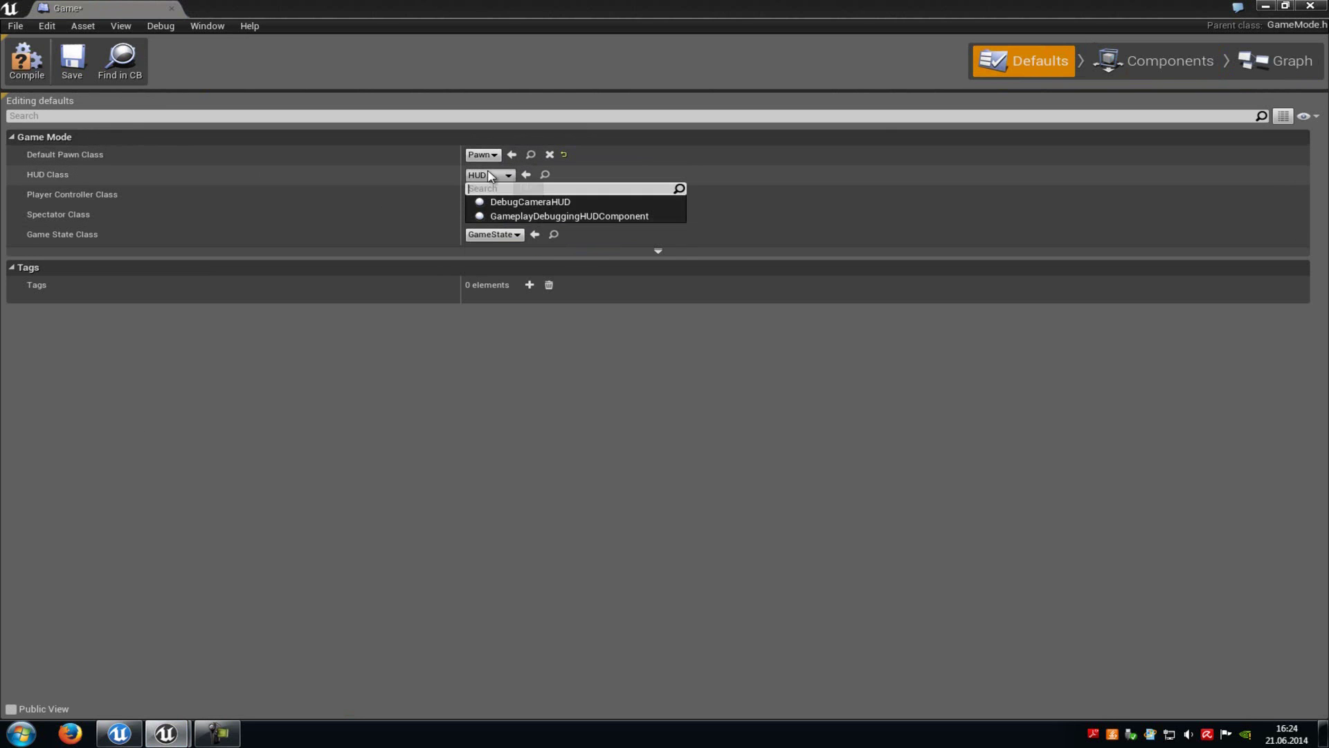
{"action": "left_click", "coordinate": [514, 229]}
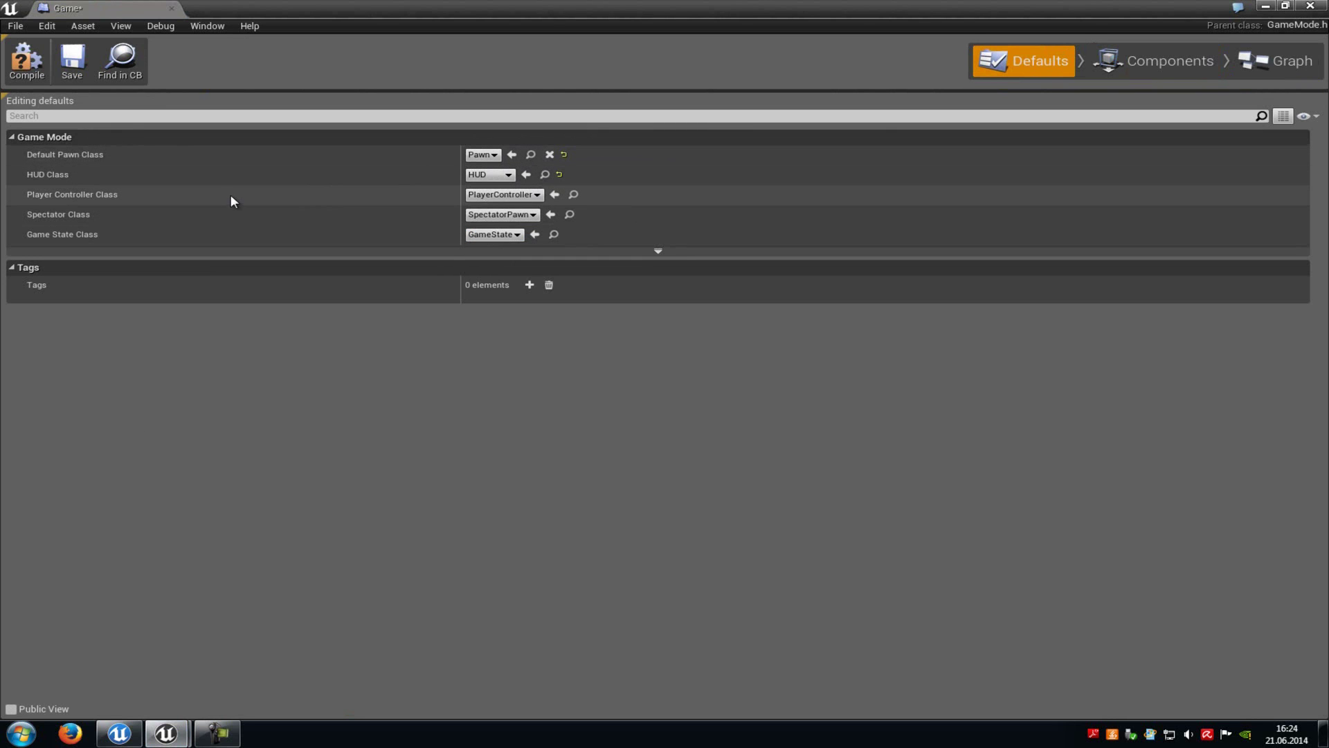
- Set Game's Player Controller Class to palyercontrol, and compile and save the Blueprint
{"action": "left_click", "coordinate": [502, 195]}
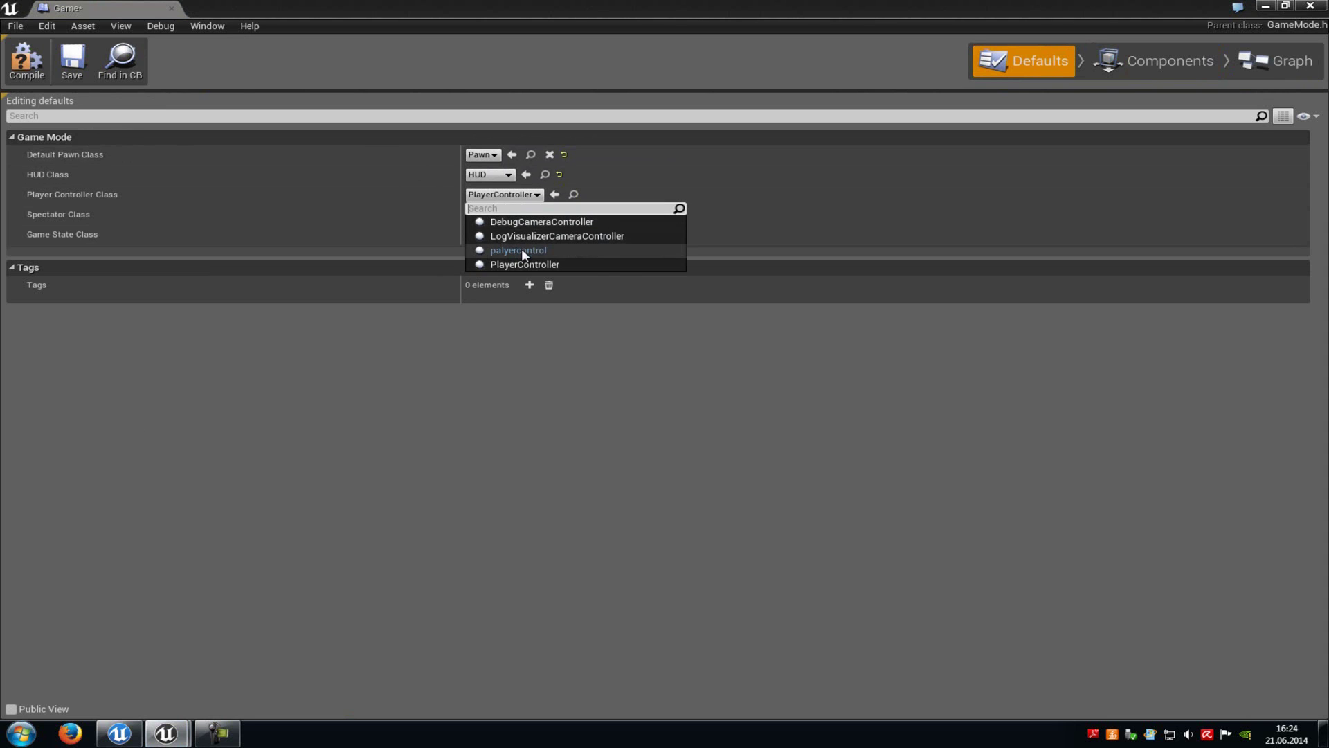
{"action": "left_click", "coordinate": [523, 251]}
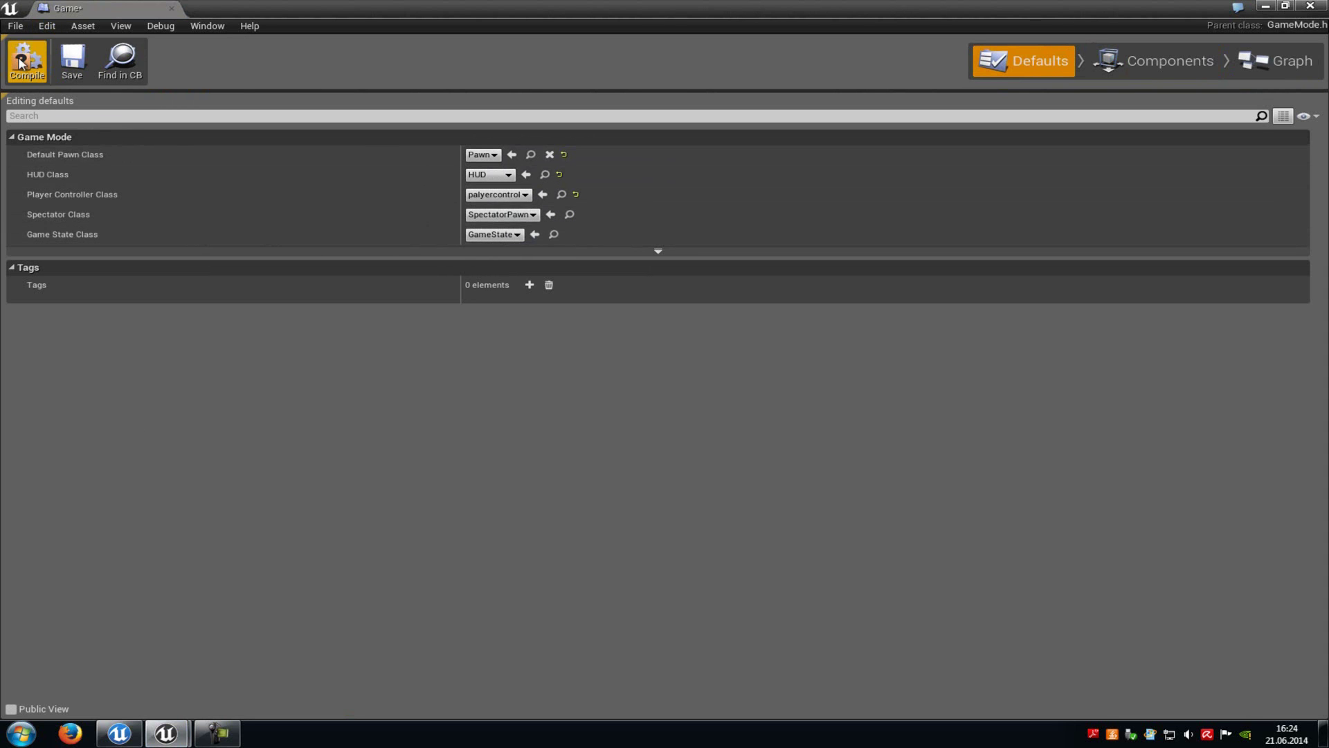
{"action": "left_click", "coordinate": [40, 61]}
{"action": "left_click", "coordinate": [72, 56]}
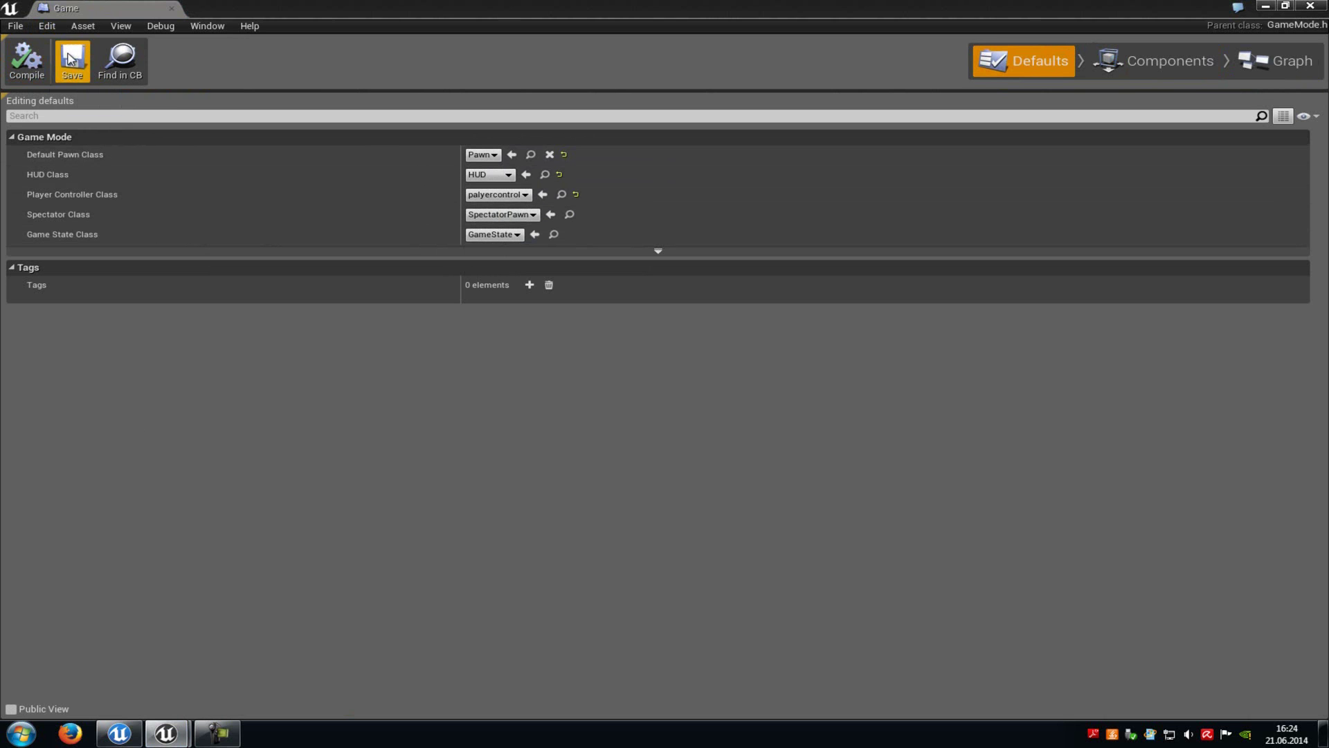
{"action": "left_click", "coordinate": [1310, 5]}
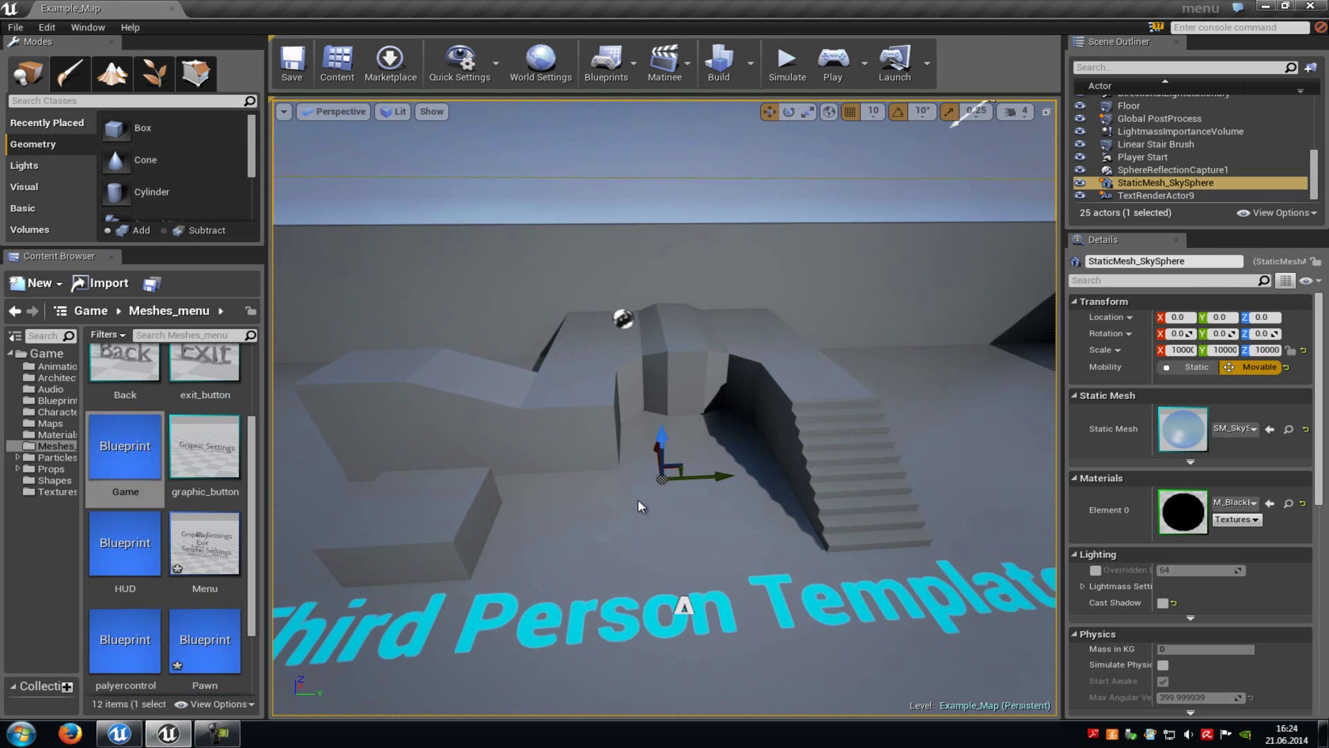
- Create a new level with sky and floor, and place the Menu Blueprint in it at about X -140, Y -120, Z 20
{"action": "left_click", "coordinate": [9, 26]}
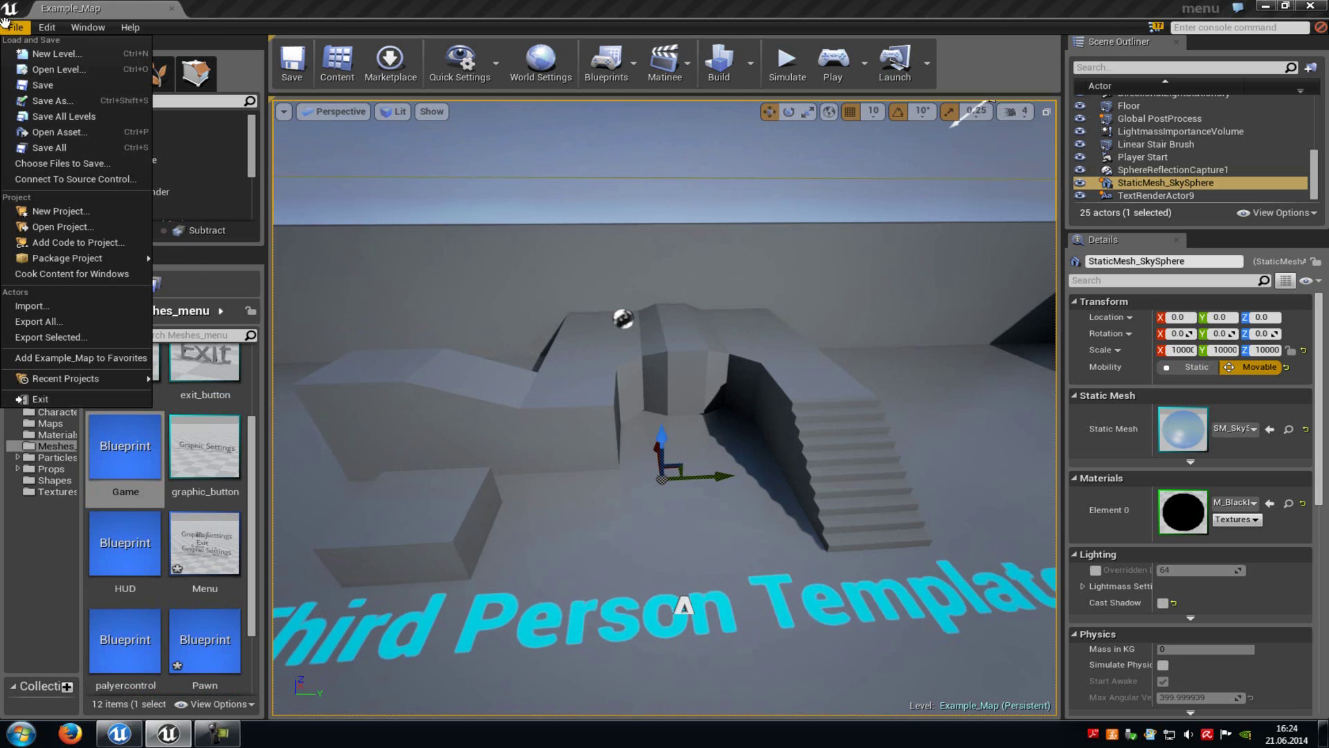
{"action": "left_click", "coordinate": [45, 50]}
{"action": "left_click", "coordinate": [559, 313]}
{"action": "left_click_drag", "start_coordinate": [208, 547], "coordinate": [614, 493]}
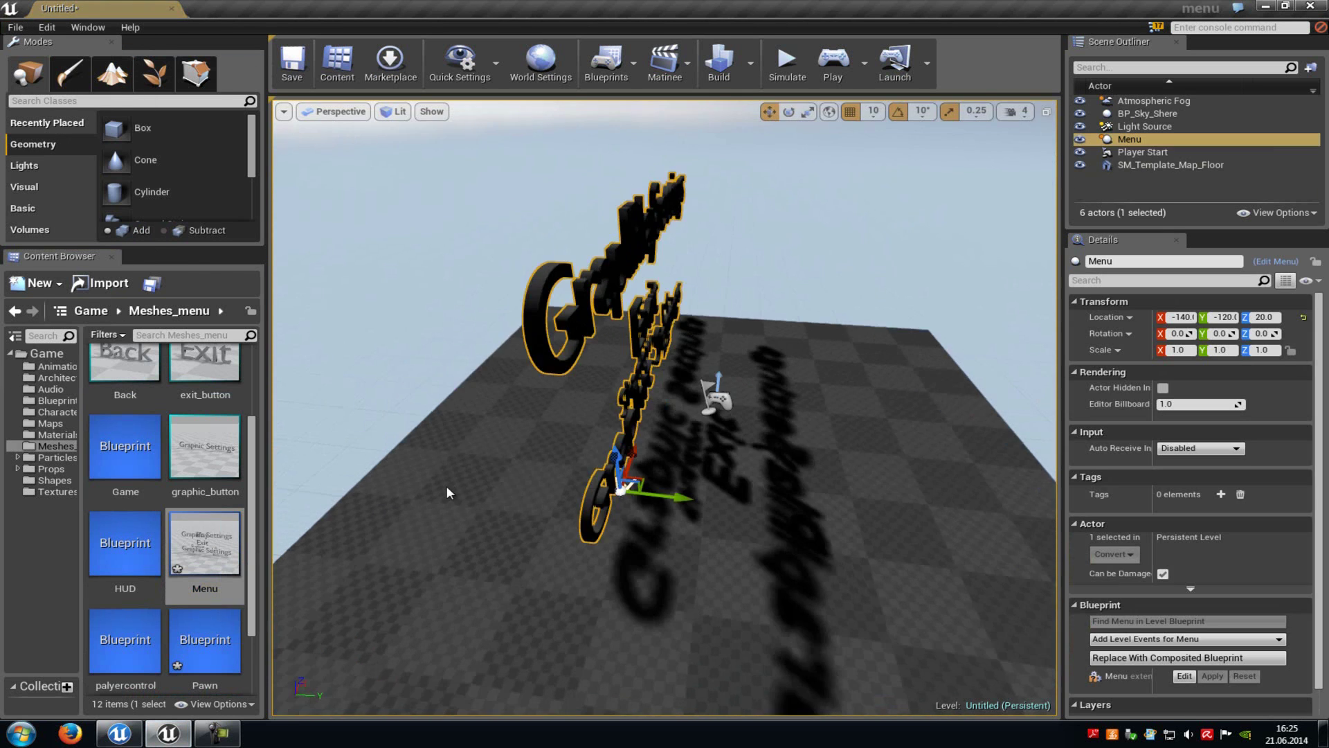
{"action": "key", "text": "f"}
- Add a Sky Light near the menu texts at about X 50, Y 100, Z 20 and build the level
{"action": "left_click", "coordinate": [32, 169]}
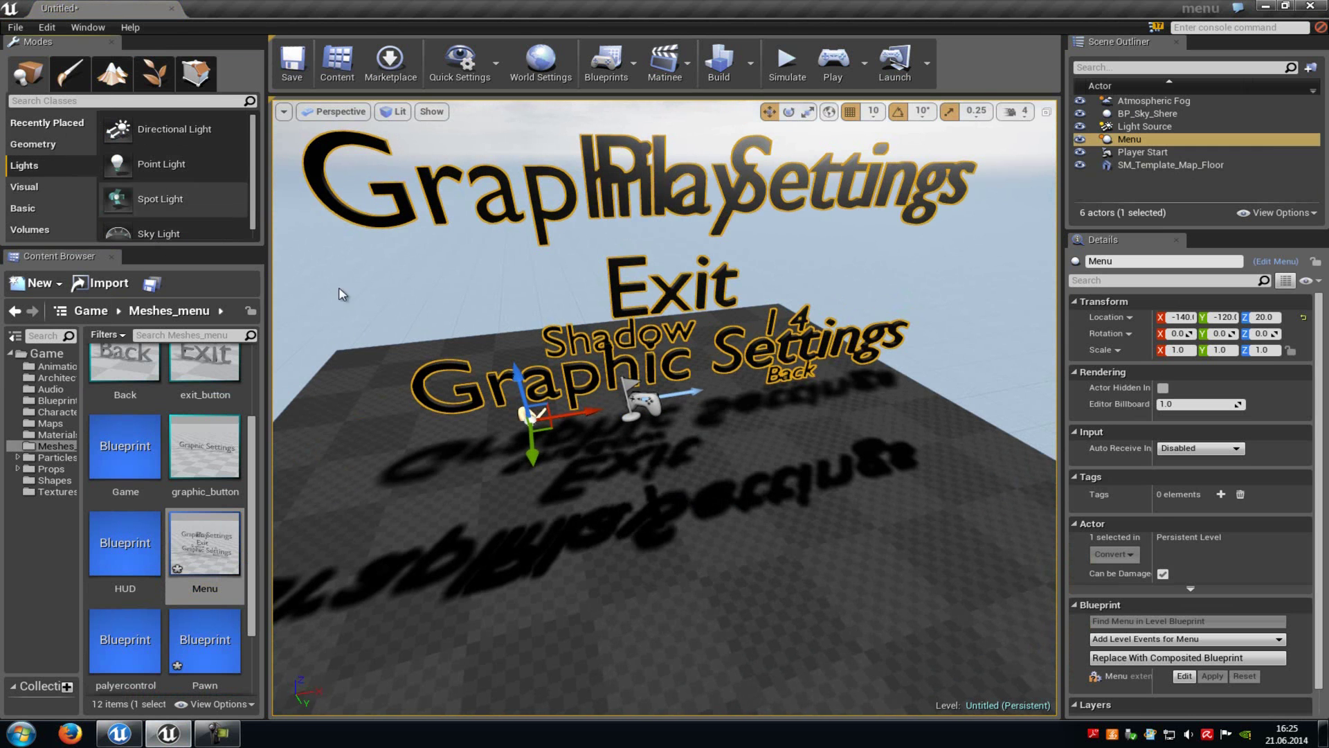
{"action": "left_click_drag", "start_coordinate": [159, 233], "coordinate": [706, 493]}
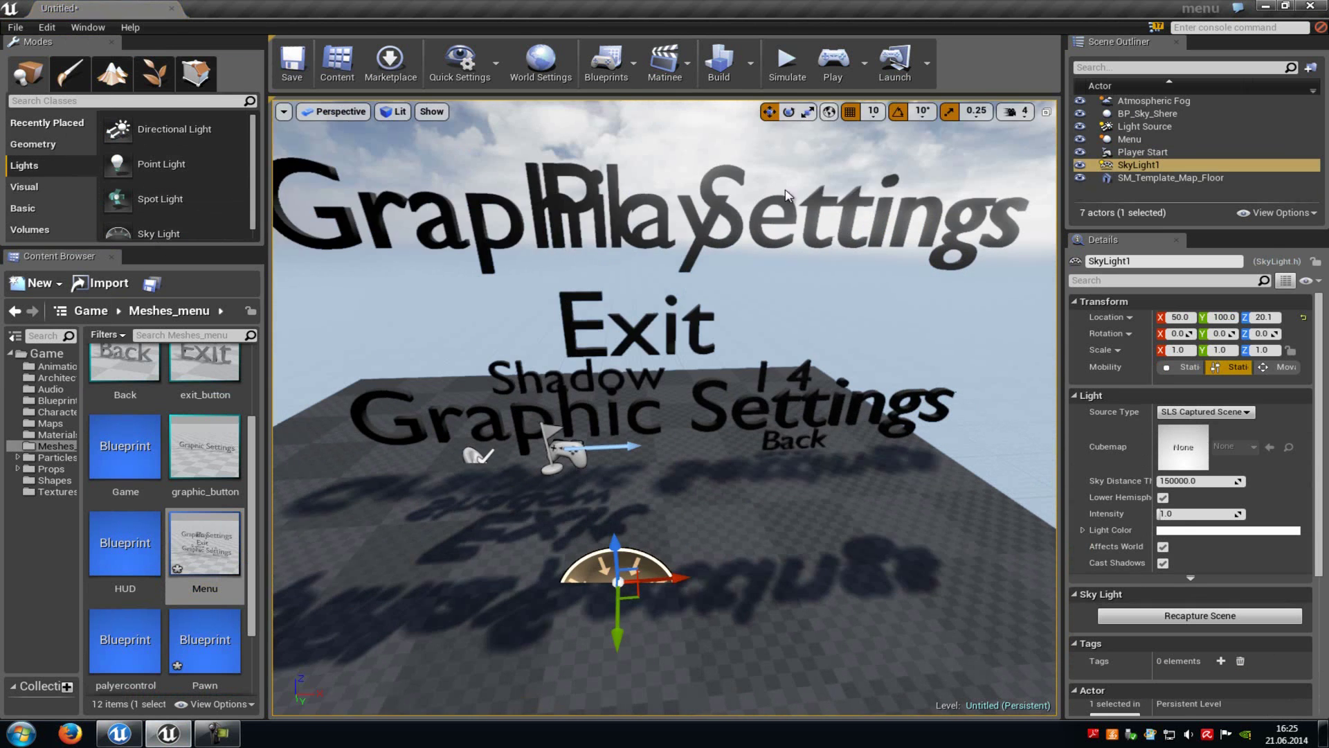
{"action": "left_click", "coordinate": [719, 64]}
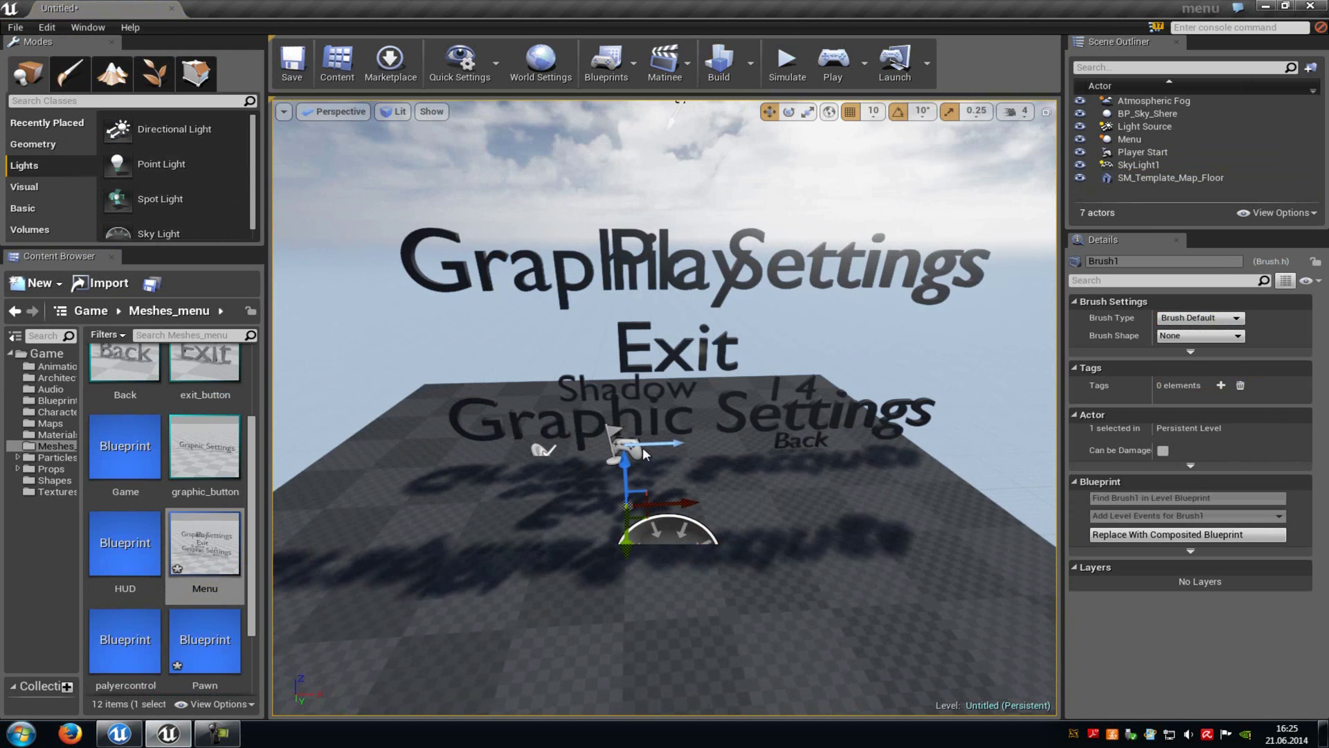
- Rotate the Player Start to -90 degrees about Z and move it in front of the menu texts at X 70, Y 350, Z 192
{"action": "left_click", "coordinate": [633, 454]}
{"action": "right_click_drag", "start_coordinate": [641, 454], "coordinate": [553, 454]}
{"action": "left_click_drag", "start_coordinate": [552, 455], "coordinate": [714, 533]}
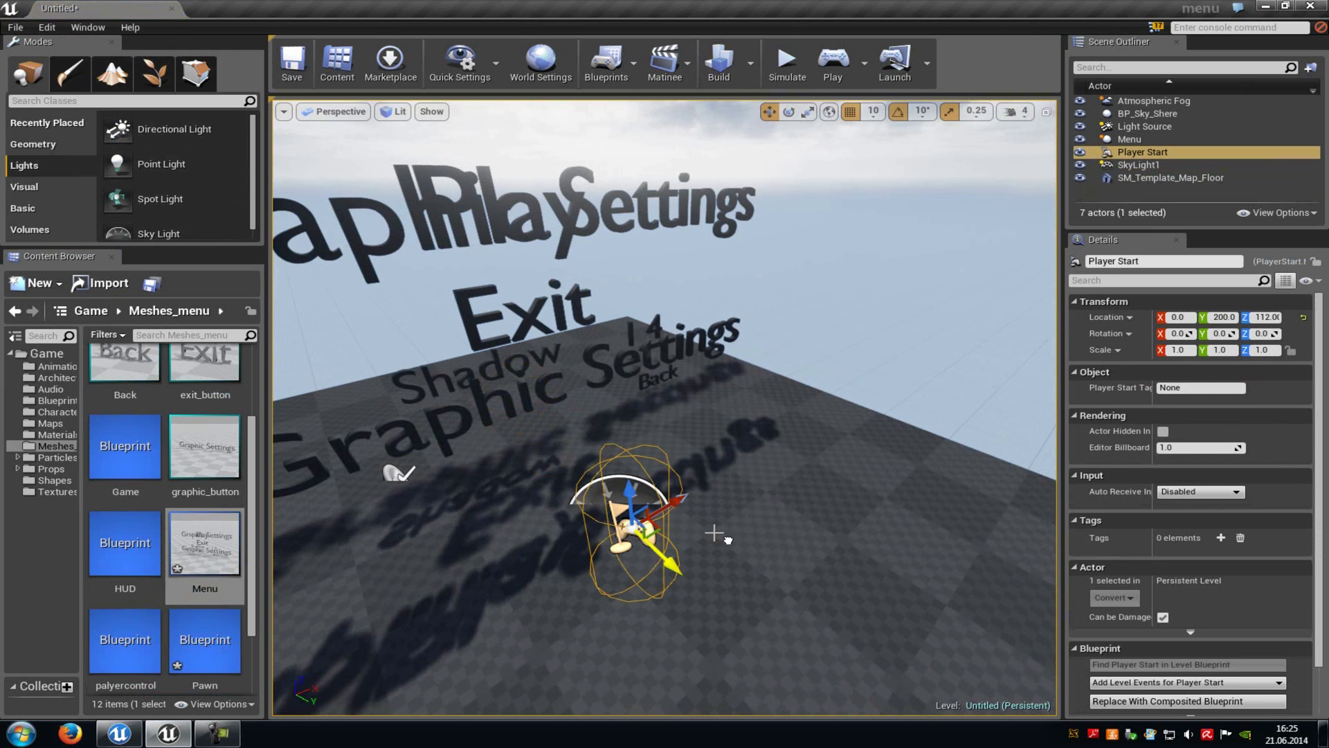
{"action": "key", "text": "e"}
{"action": "left_click_drag", "start_coordinate": [664, 586], "coordinate": [952, 518]}
{"action": "key", "text": "w"}
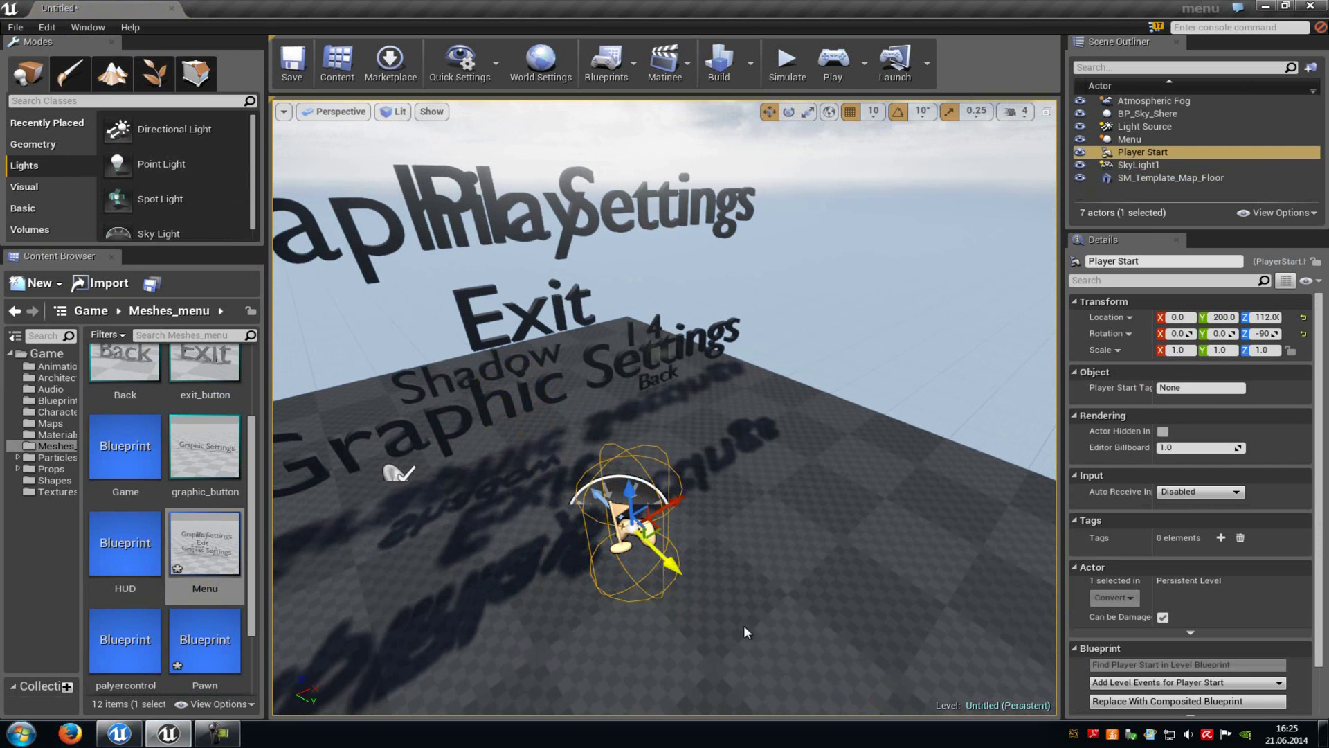
{"action": "left_click_drag", "start_coordinate": [744, 627], "coordinate": [743, 621]}
{"action": "left_click_drag", "start_coordinate": [691, 551], "coordinate": [964, 569]}
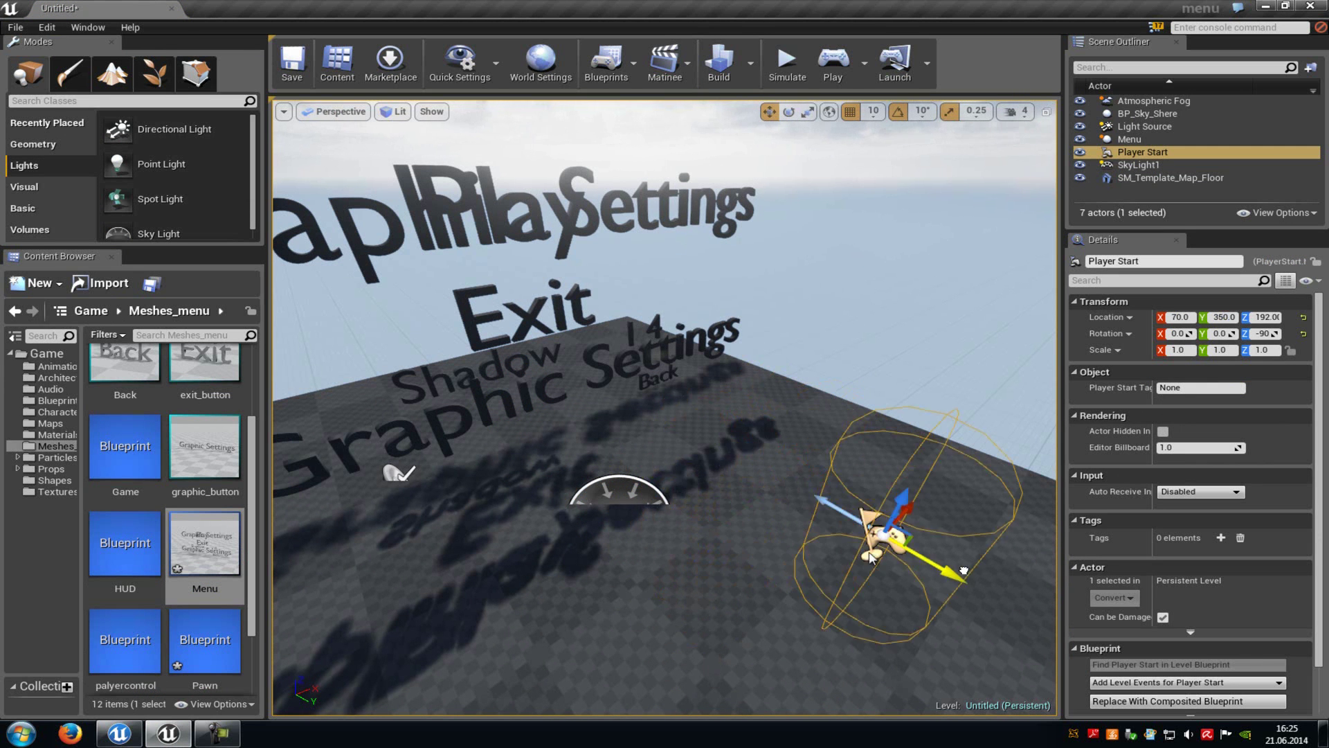
{"action": "key", "text": "f"}
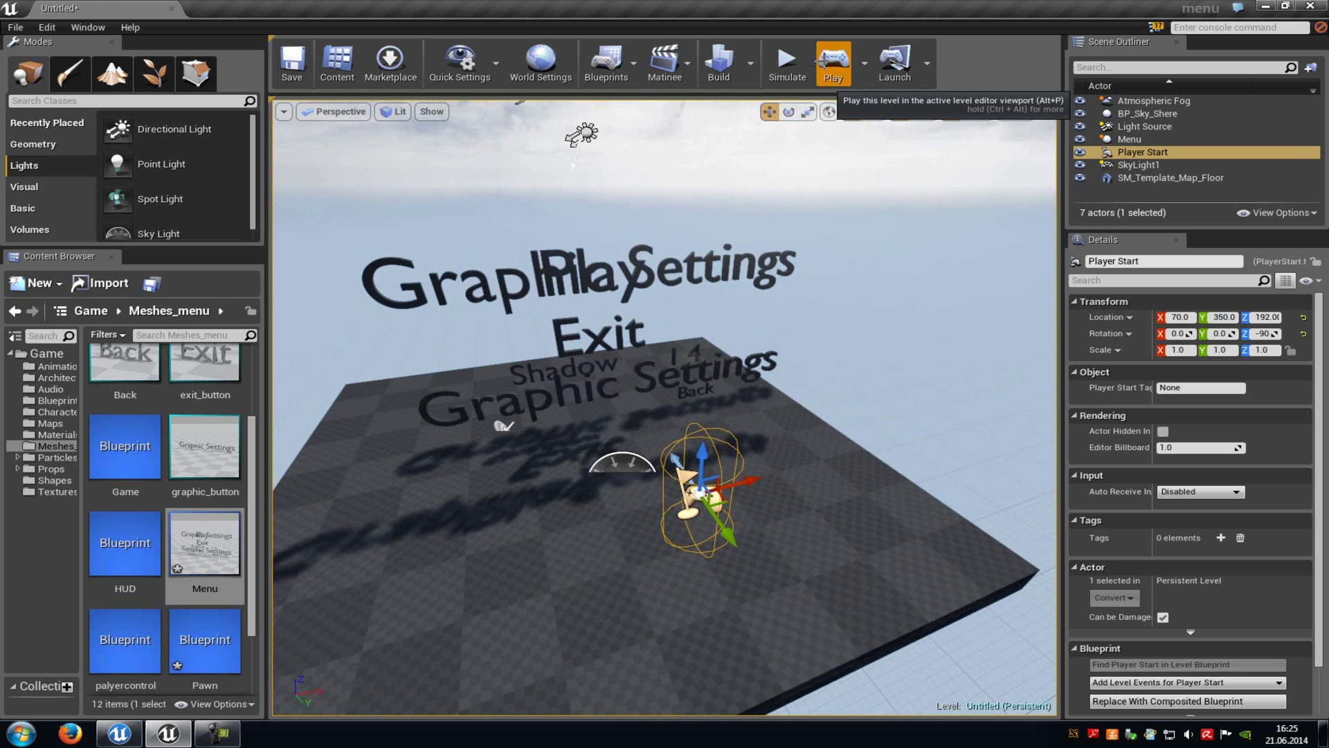
- Play the level and walk the character around to check the menu texts
{"action": "left_click", "coordinate": [833, 66]}
{"action": "key", "text": "w"}
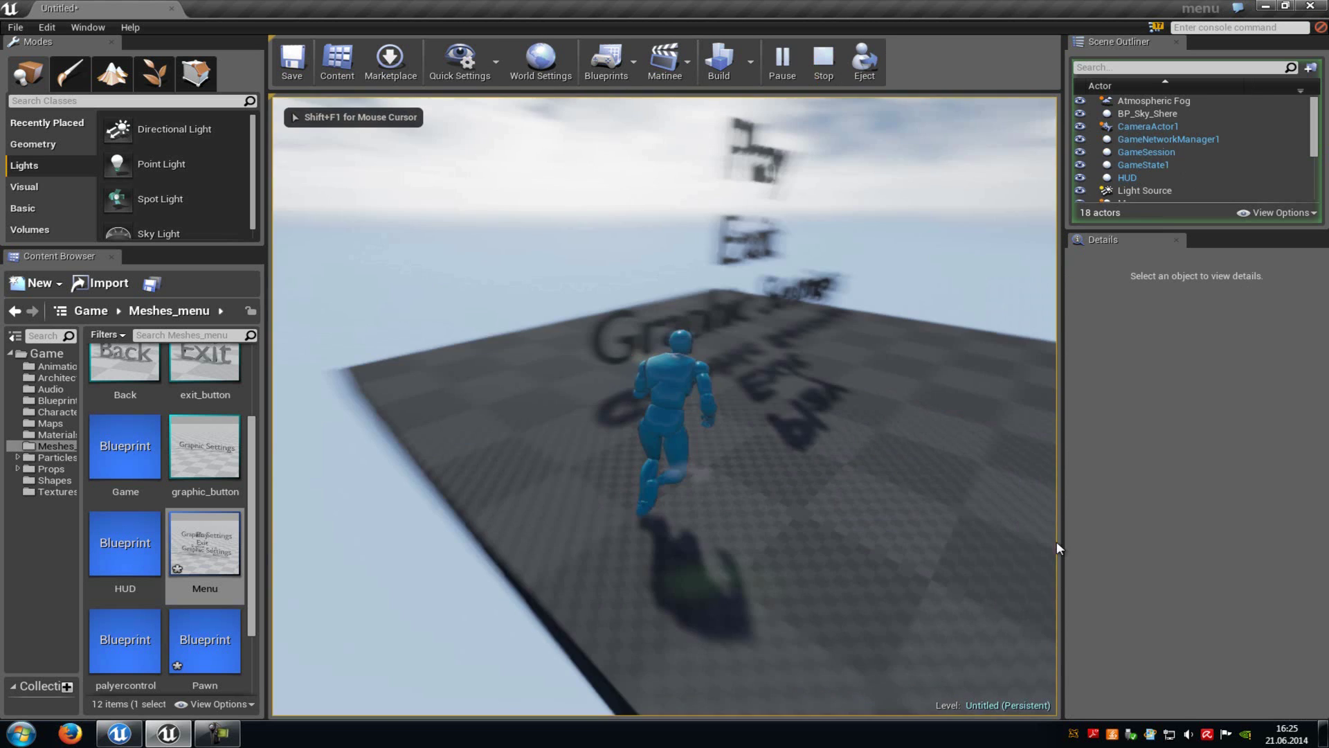
{"action": "key", "text": "a"}
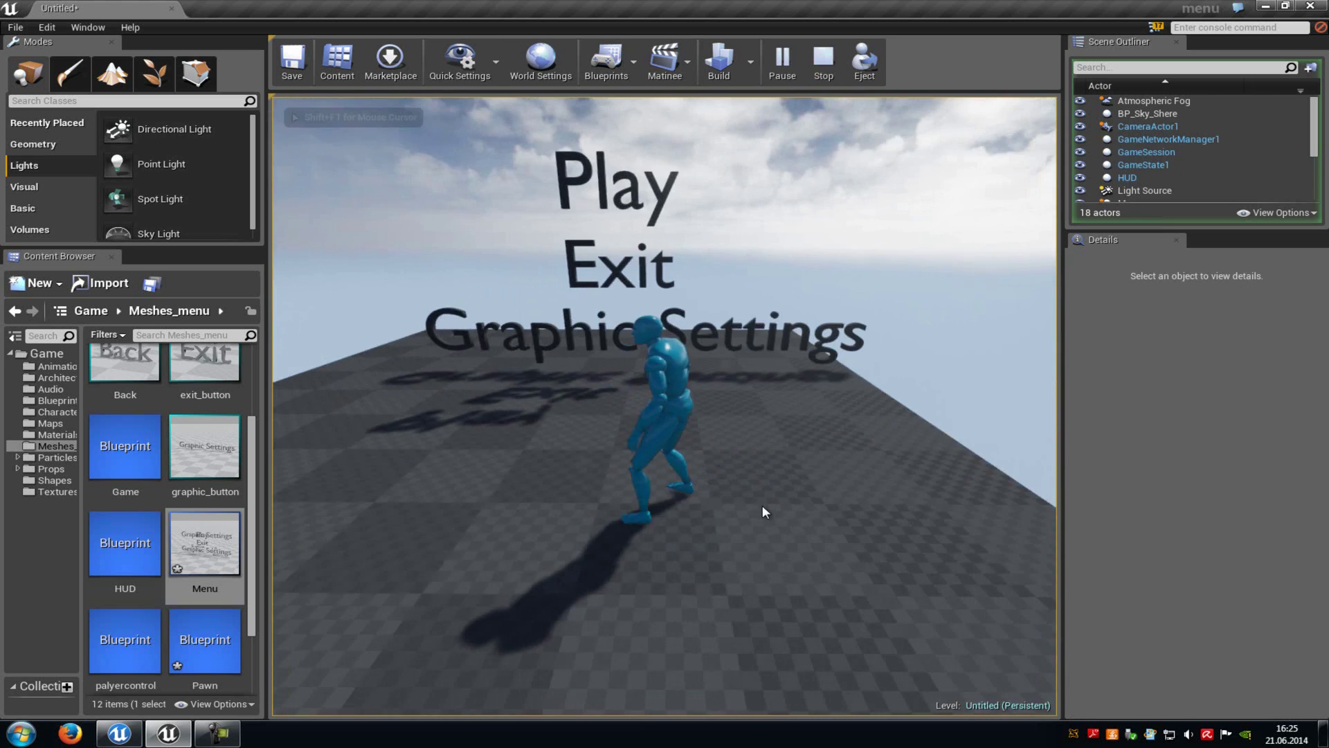
{"action": "key", "text": "Escape"}
- Set the level's GameMode Override to Game and play the level to check the menu view
{"action": "left_click", "coordinate": [544, 59]}
{"action": "left_click", "coordinate": [1163, 455]}
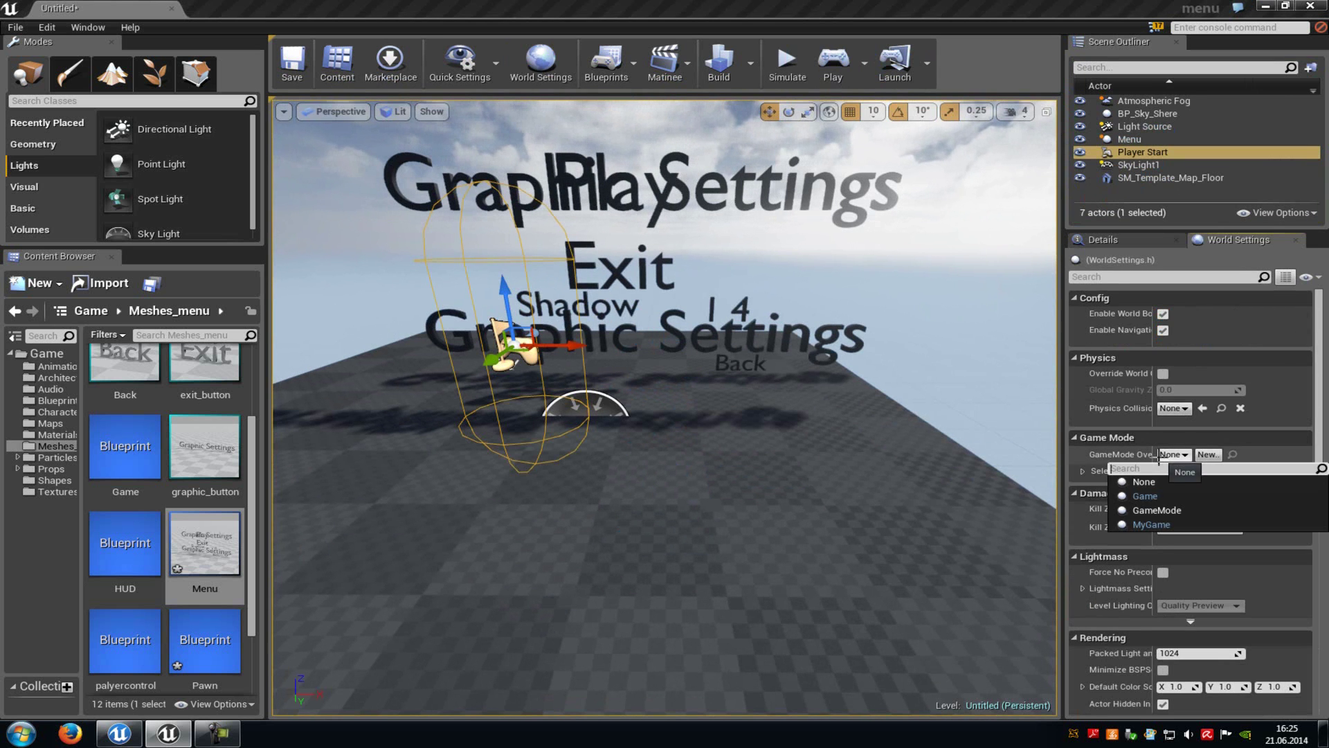
{"action": "left_click", "coordinate": [1155, 496]}
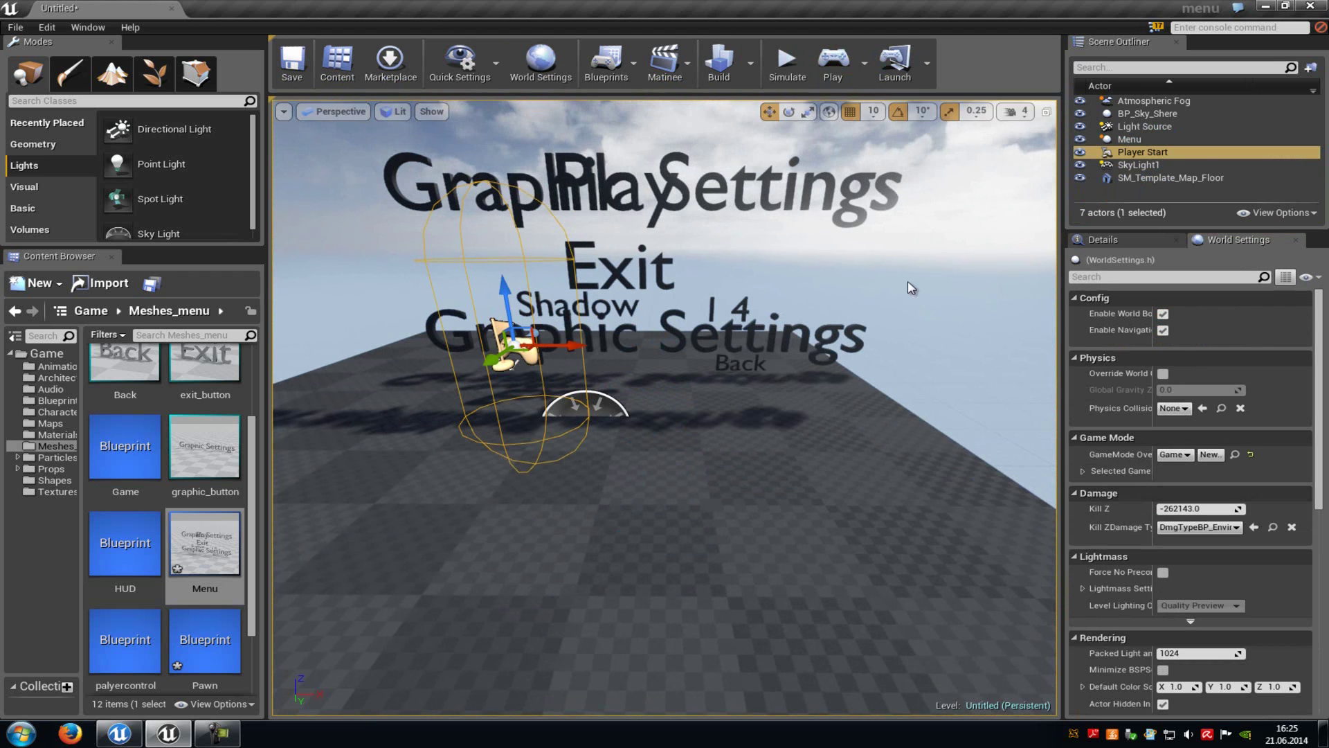
{"action": "left_click", "coordinate": [829, 78]}
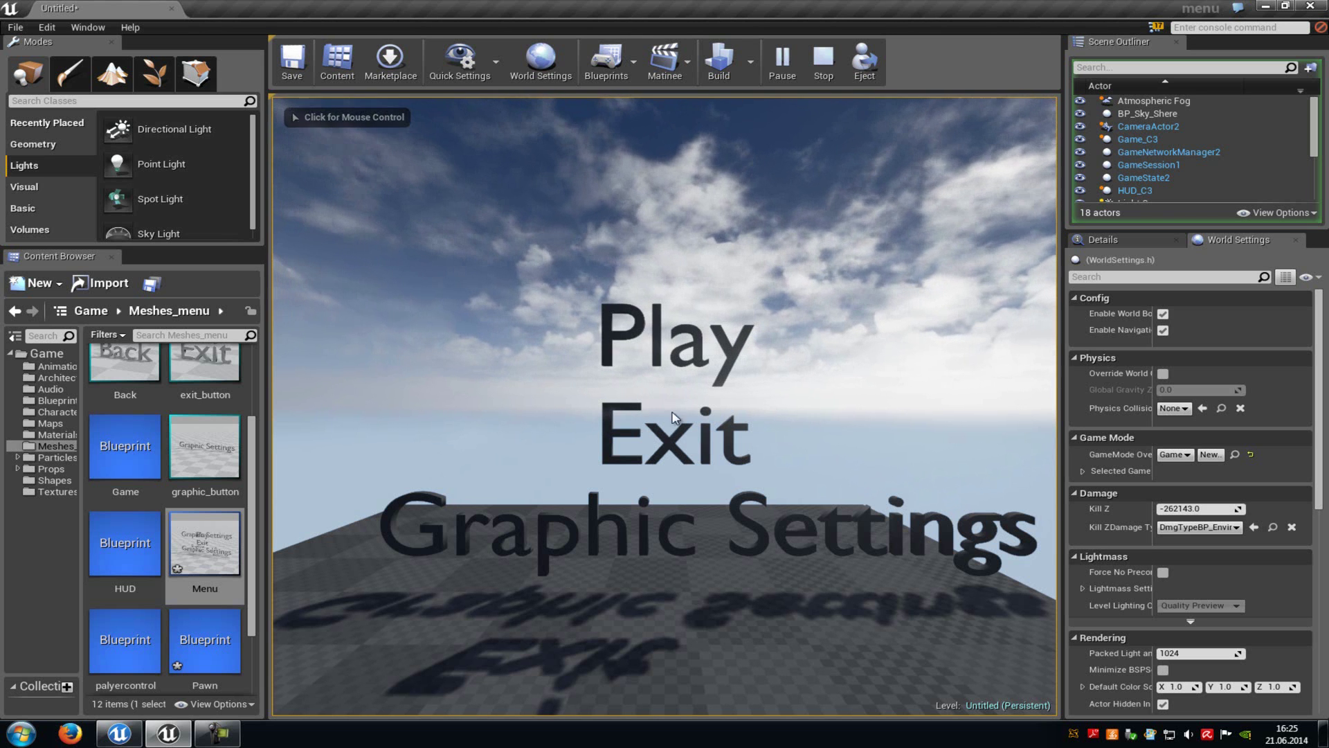
{"action": "key", "text": "Escape"}
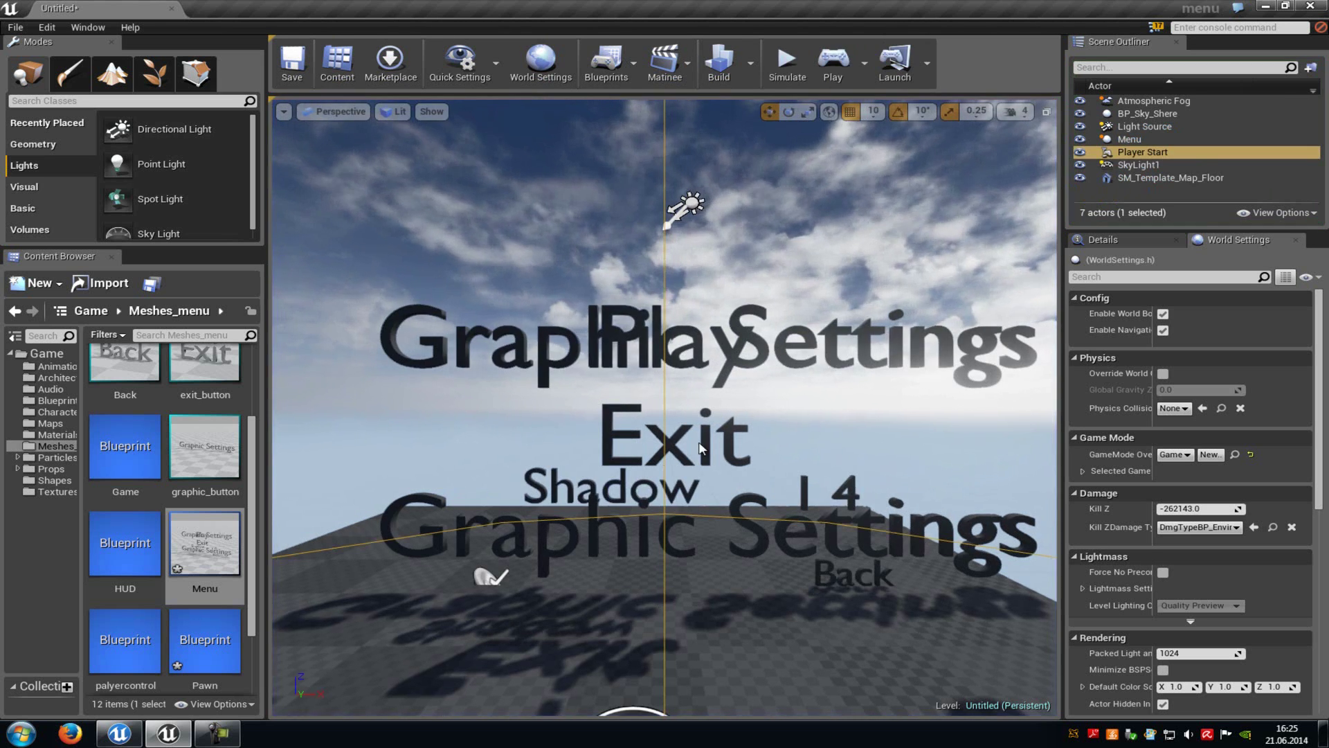
- Play the level and test the Graphic Settings, shadow 1 and Back texts
{"action": "left_click", "coordinate": [833, 61]}
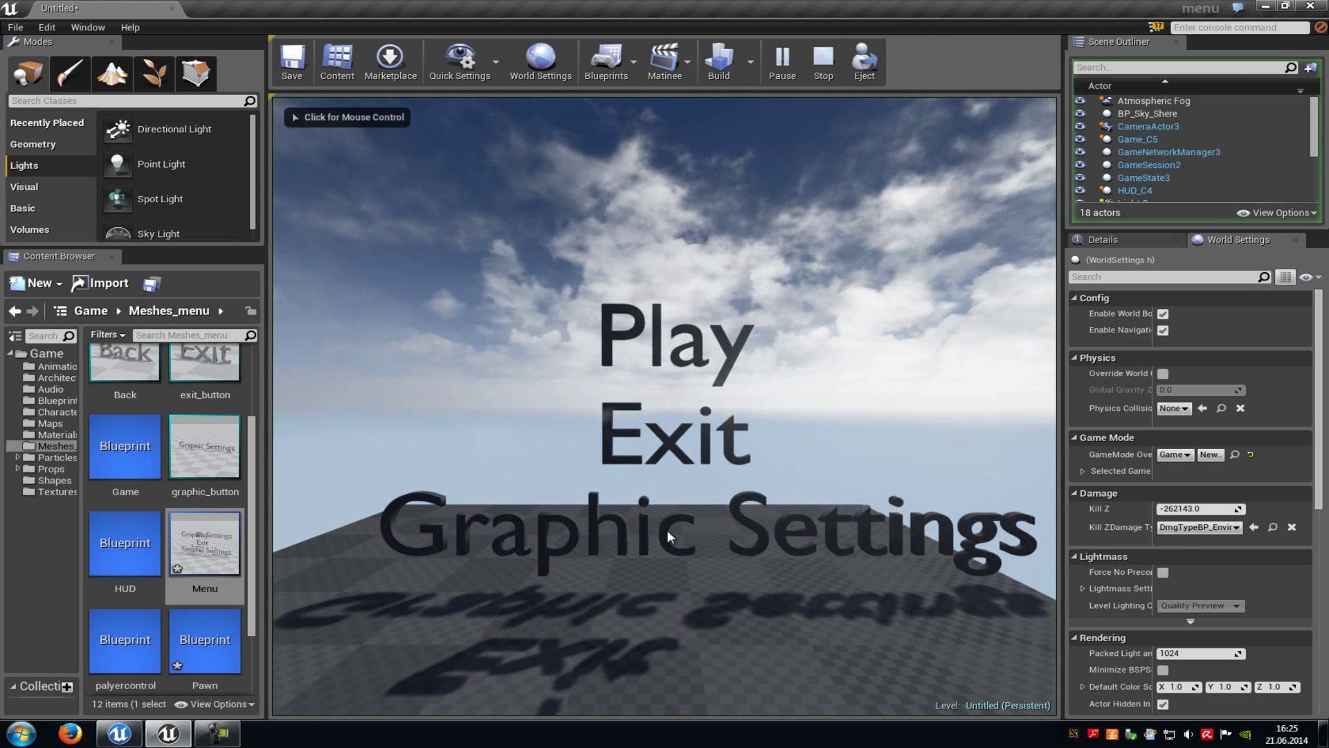
{"action": "left_click", "coordinate": [666, 525]}
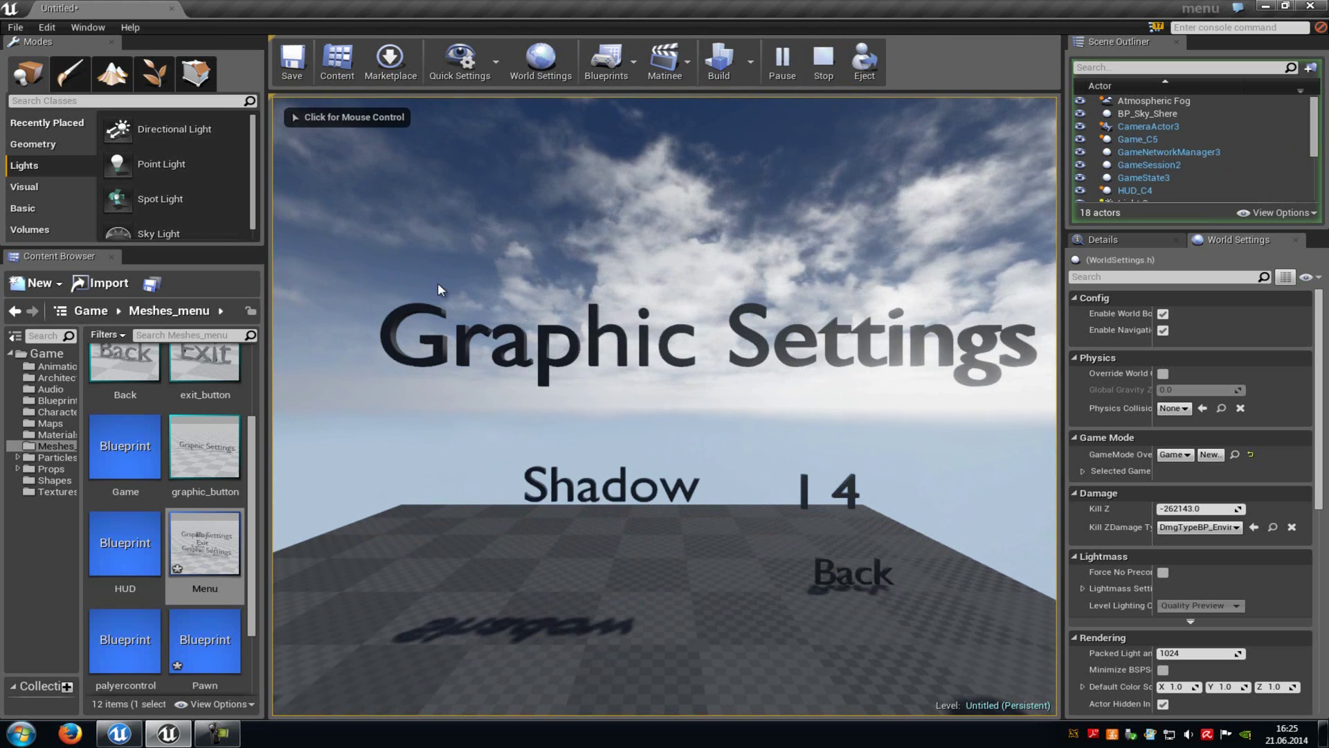
{"action": "left_click", "coordinate": [806, 504]}
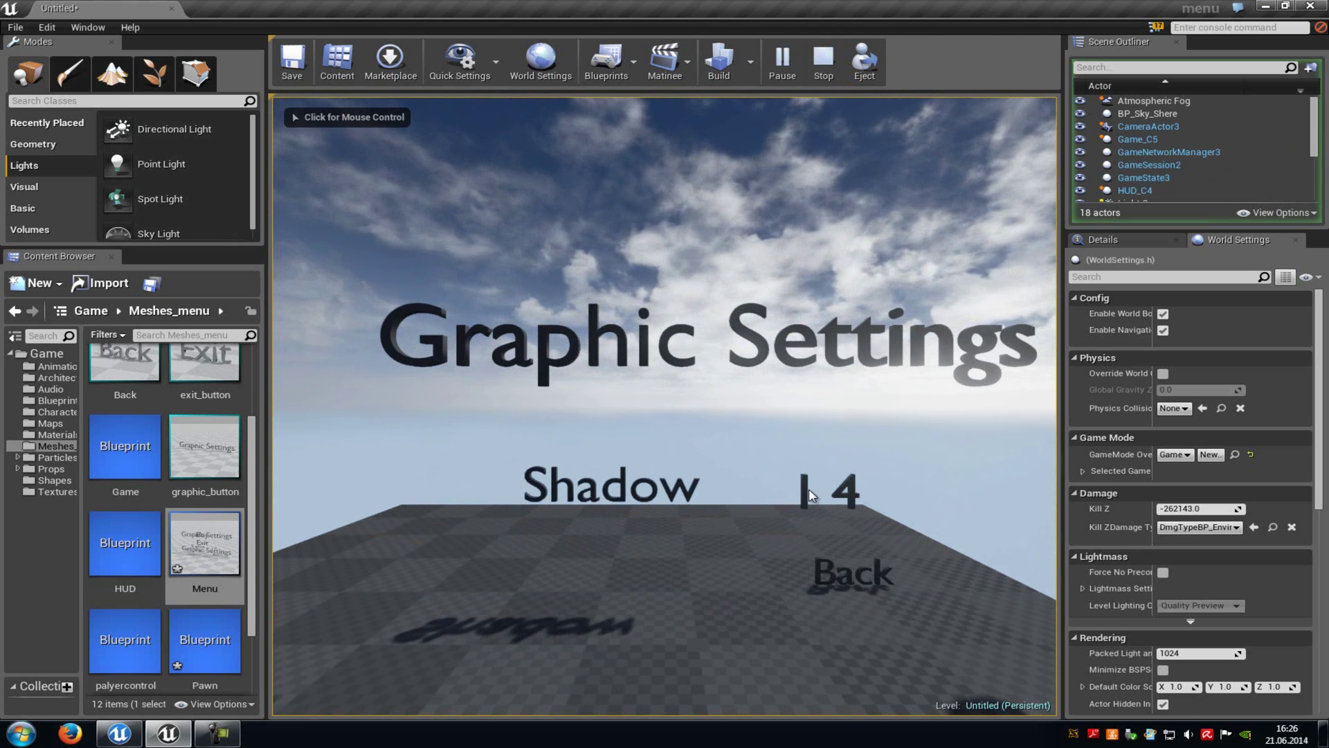
{"action": "left_click", "coordinate": [848, 575]}
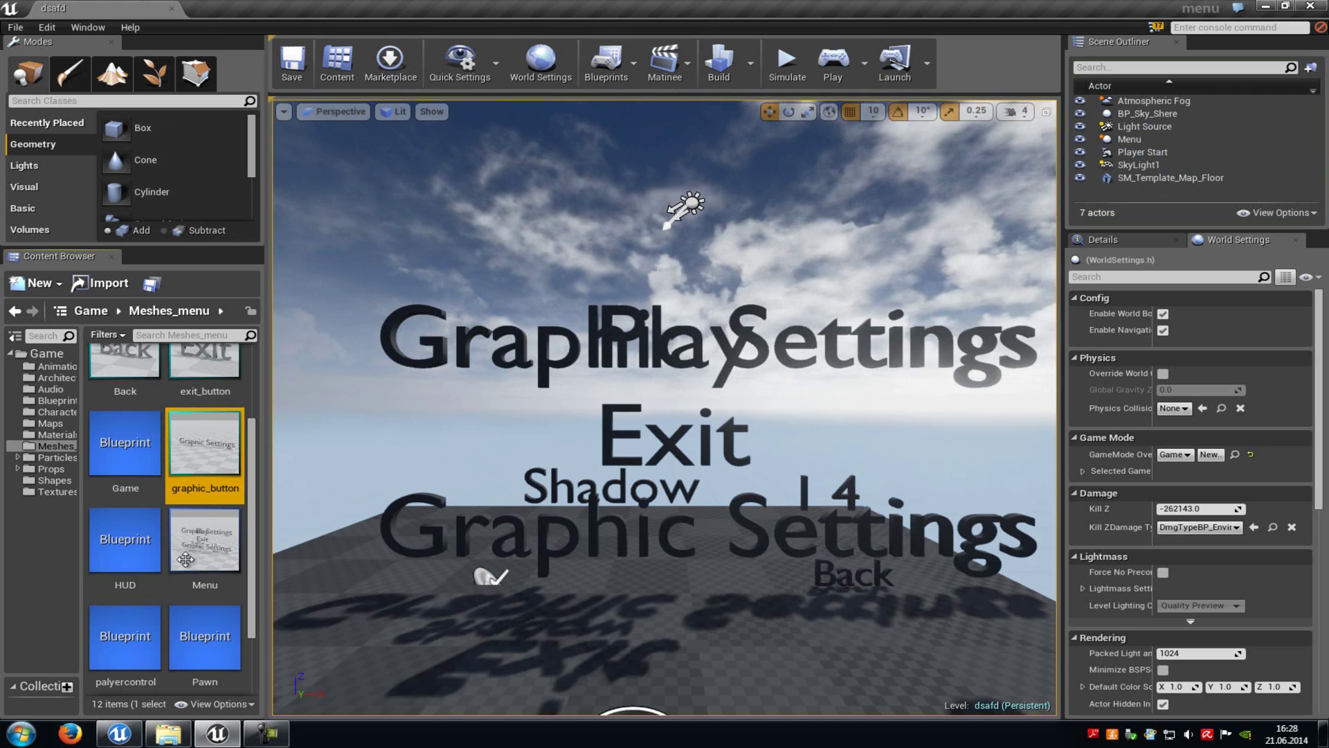
- In the Menu Blueprint's event graph, rewire OnClicked (Back) to the Toggle Visibility node used by OnClicked (Graphic_Main), compile and close the Blueprint
{"action": "double_click", "coordinate": [200, 543]}
{"action": "right_click_drag", "start_coordinate": [650, 504], "coordinate": [792, 498]}
{"action": "scroll", "coordinate": [730, 420], "scroll_direction": "up", "scroll_amount": 4}
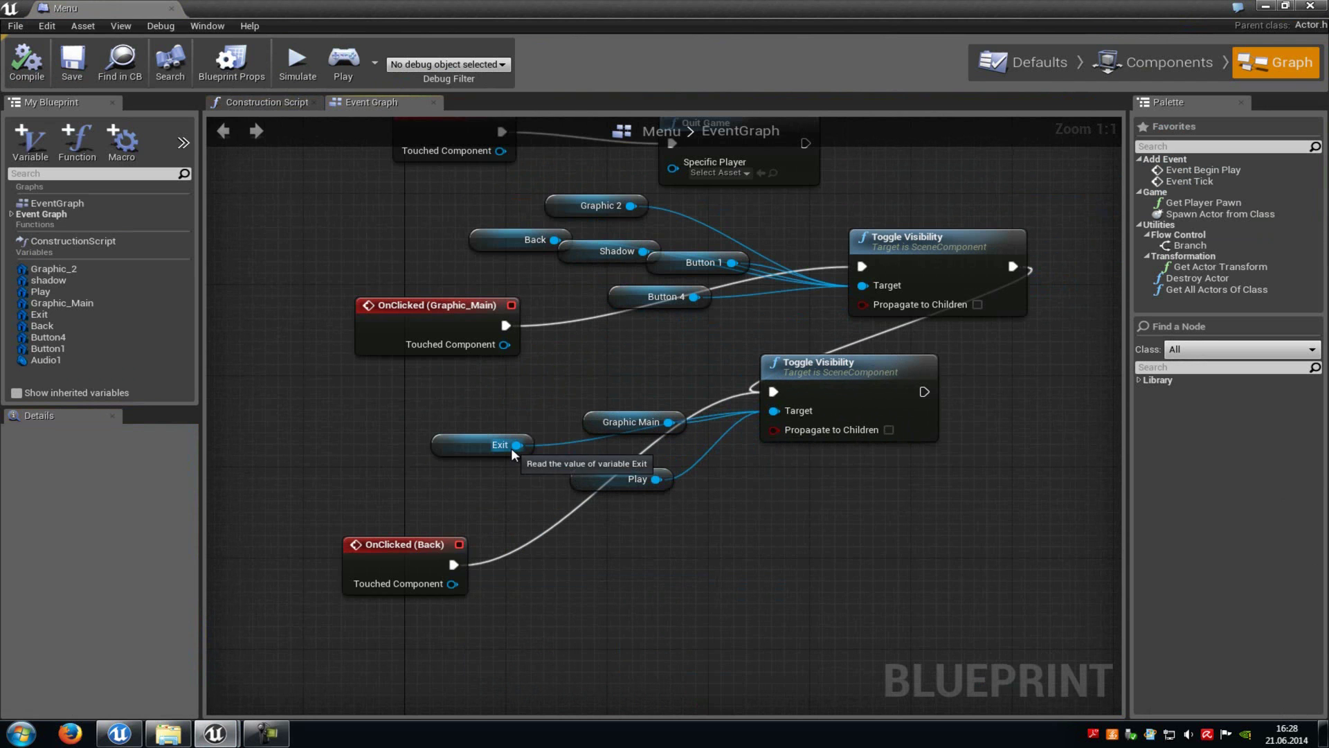
{"action": "left_click_drag", "start_coordinate": [462, 554], "coordinate": [494, 471]}
{"action": "left_click_drag", "start_coordinate": [497, 535], "coordinate": [862, 266]}
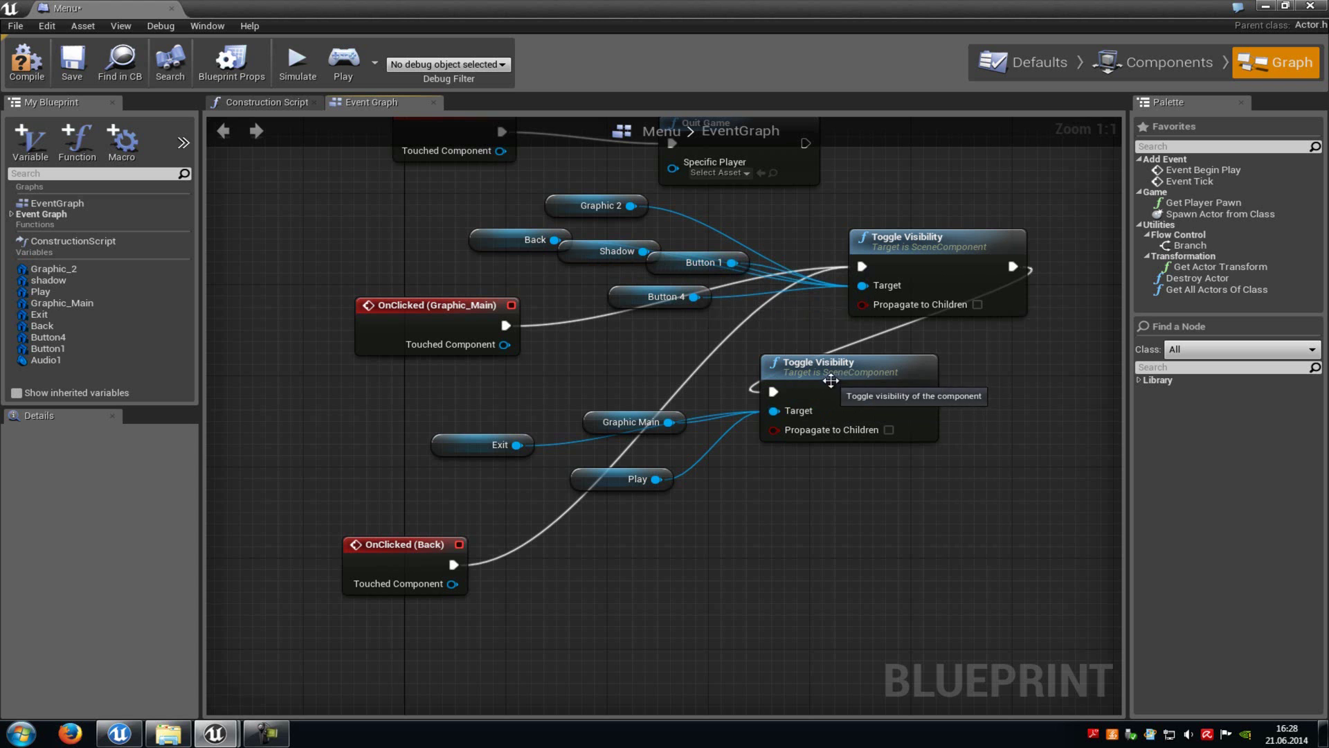
{"action": "left_click", "coordinate": [416, 565]}
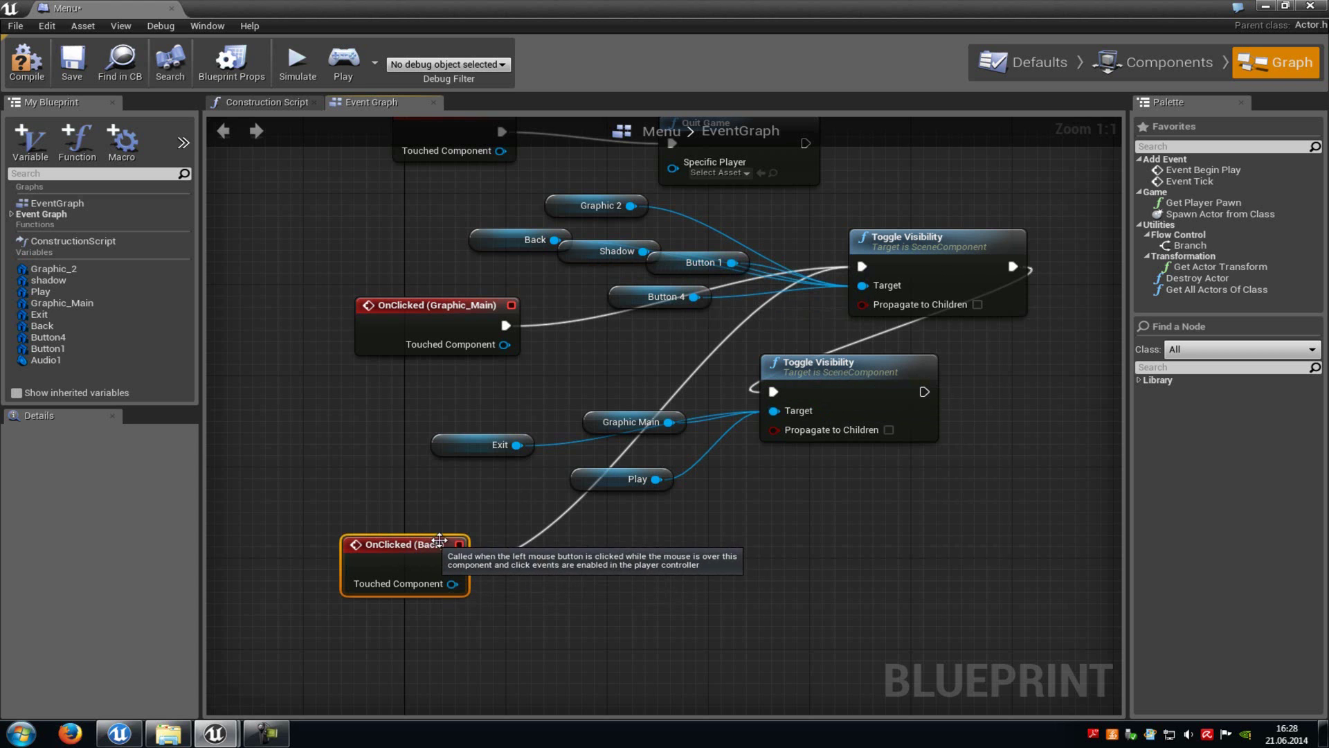
{"action": "right_click_drag", "start_coordinate": [929, 260], "coordinate": [865, 317]}
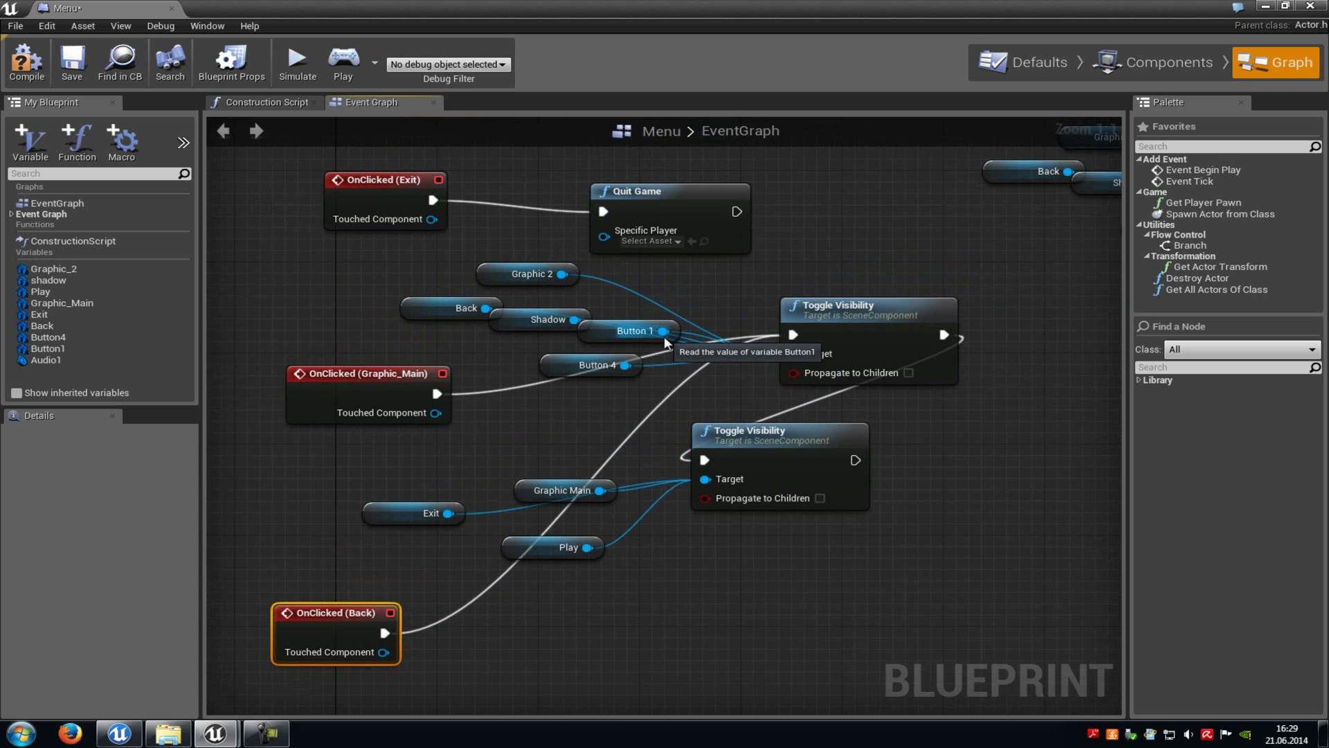
{"action": "left_click", "coordinate": [24, 52]}
{"action": "left_click", "coordinate": [1310, 6]}
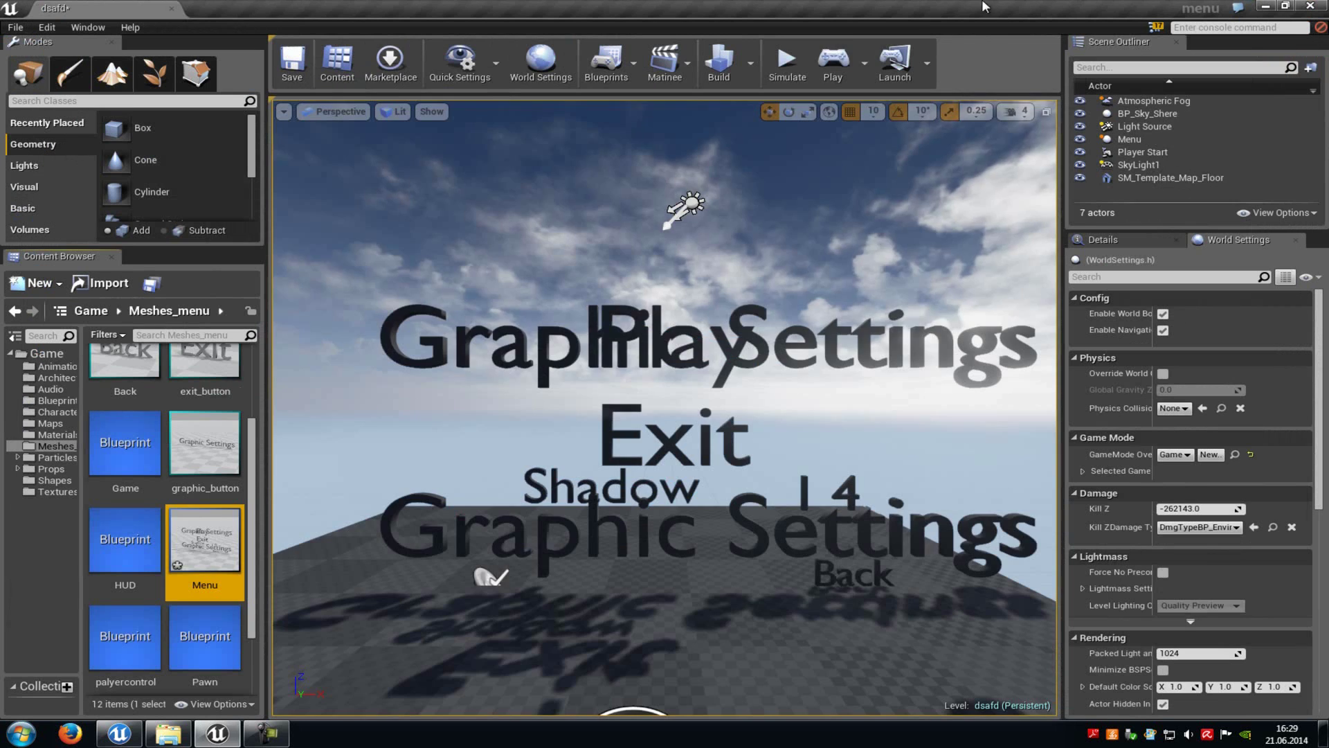
- Play the level and test opening Graphic Settings, returning with Back and quitting with Exit
{"action": "left_click", "coordinate": [827, 66]}
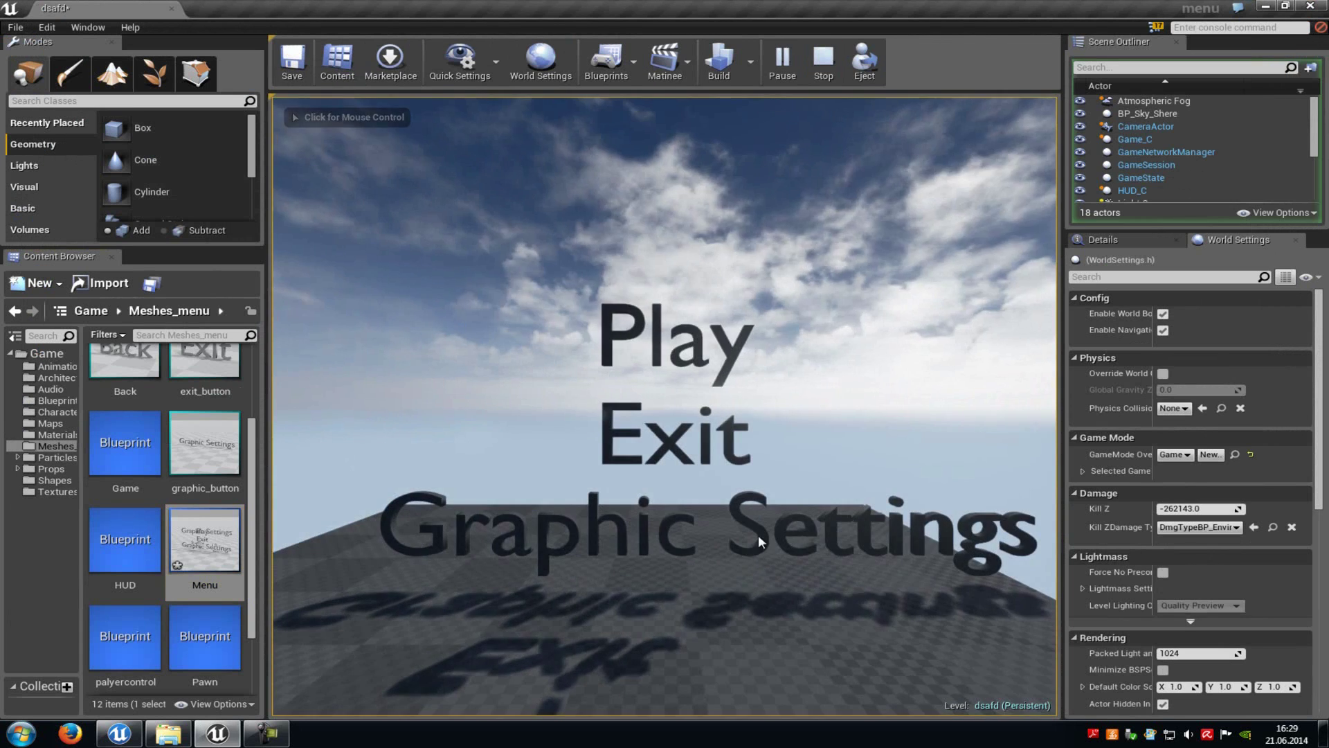
{"action": "left_click", "coordinate": [763, 536]}
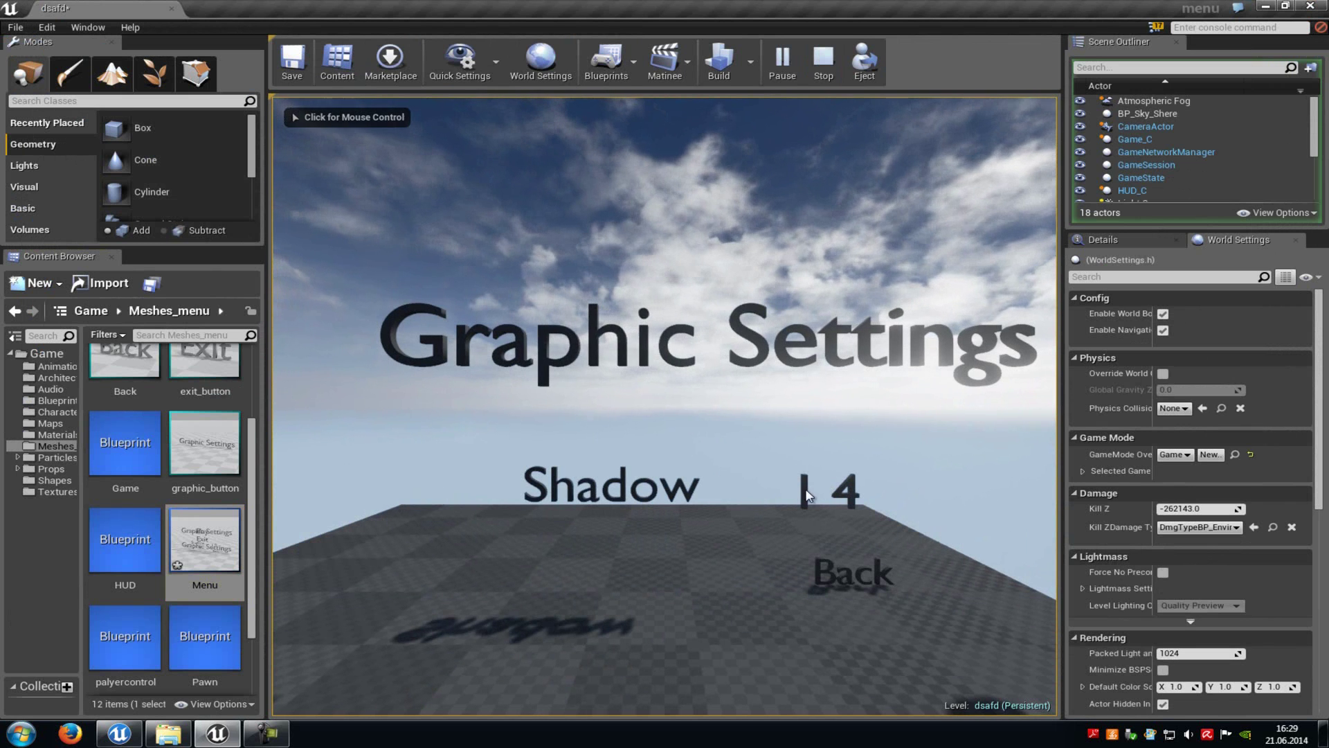
{"action": "left_click", "coordinate": [858, 570]}
{"action": "left_click", "coordinate": [706, 441]}
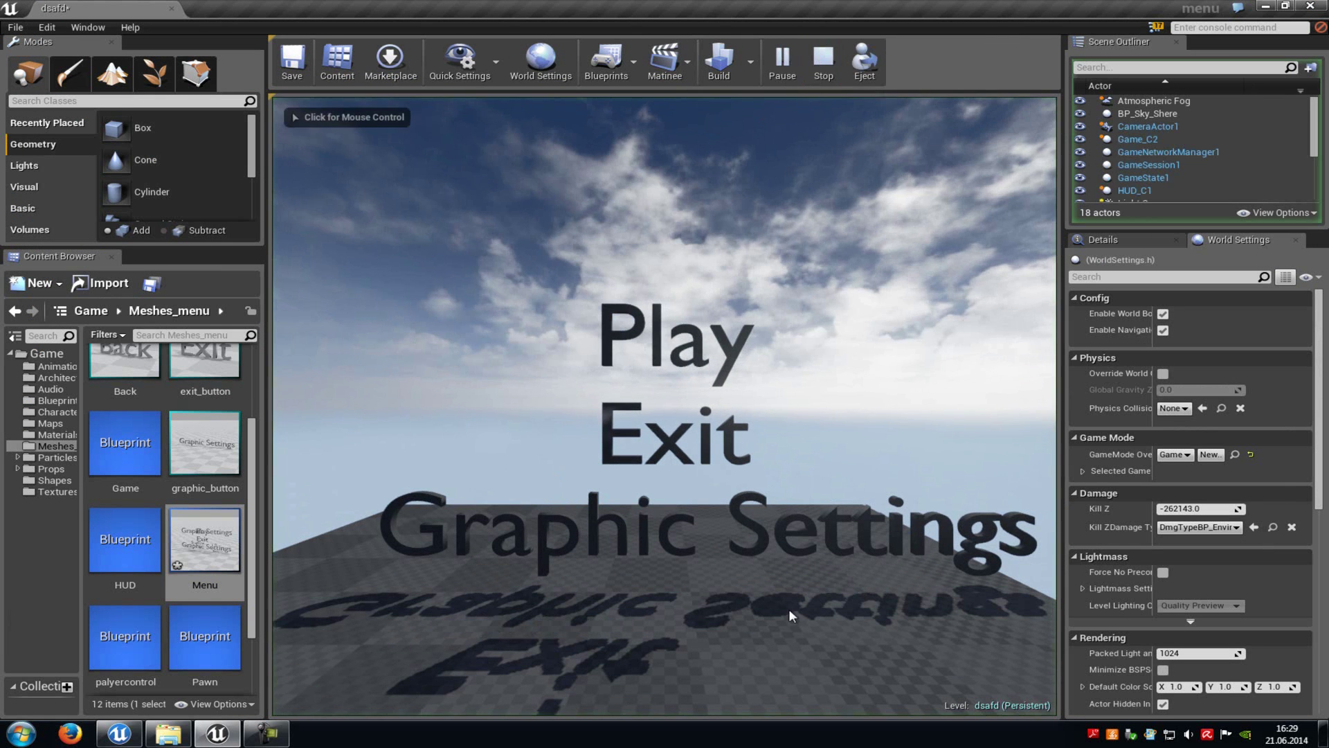
- Test Graphic Settings and Back again, start the game level with Play, run the character forward and end the session
{"action": "left_click", "coordinate": [750, 522]}
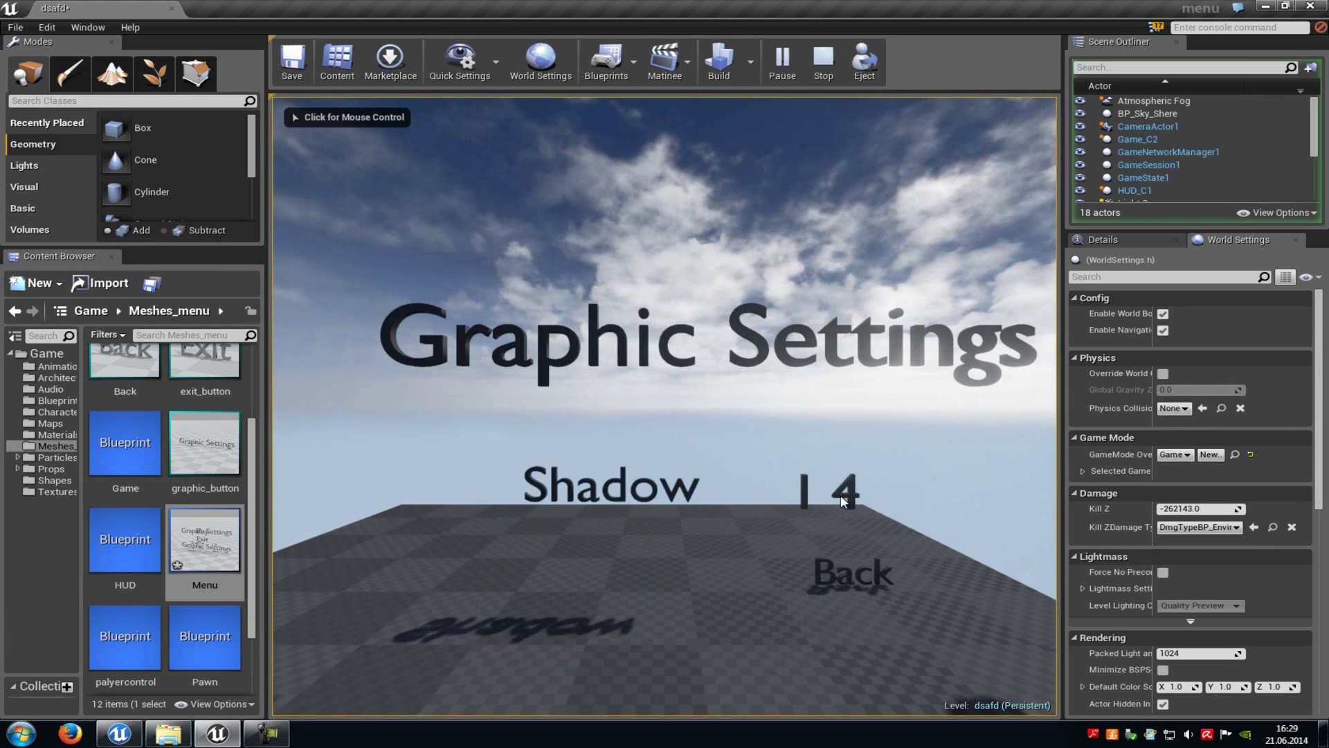
{"action": "left_click", "coordinate": [842, 574]}
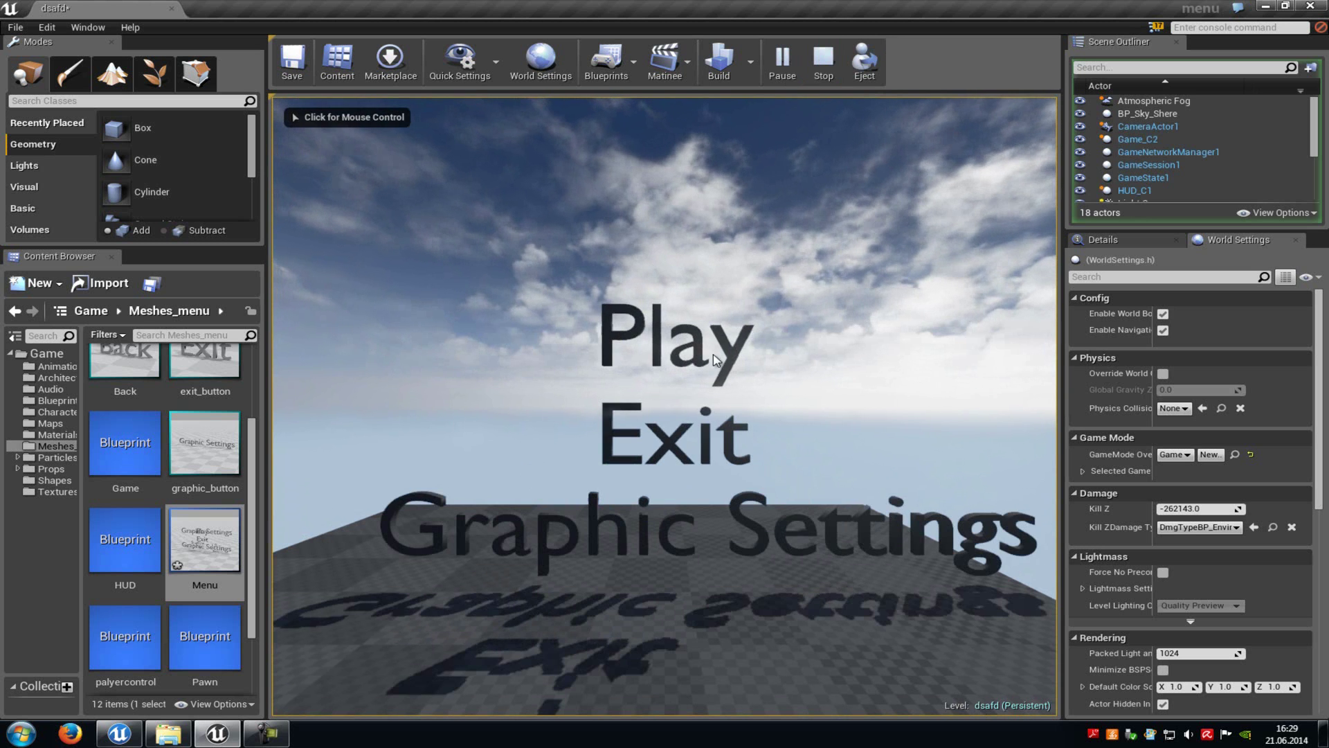
{"action": "left_click", "coordinate": [728, 357]}
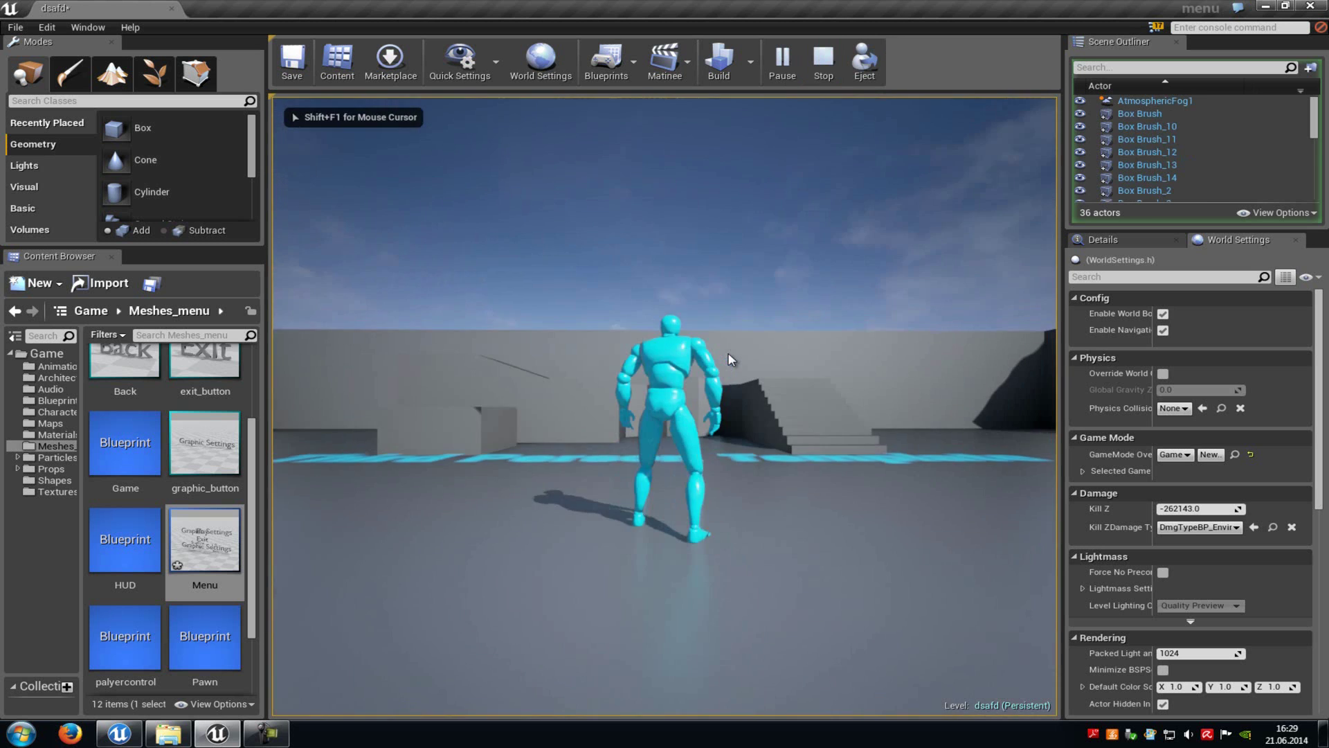
{"action": "key", "text": "w"}
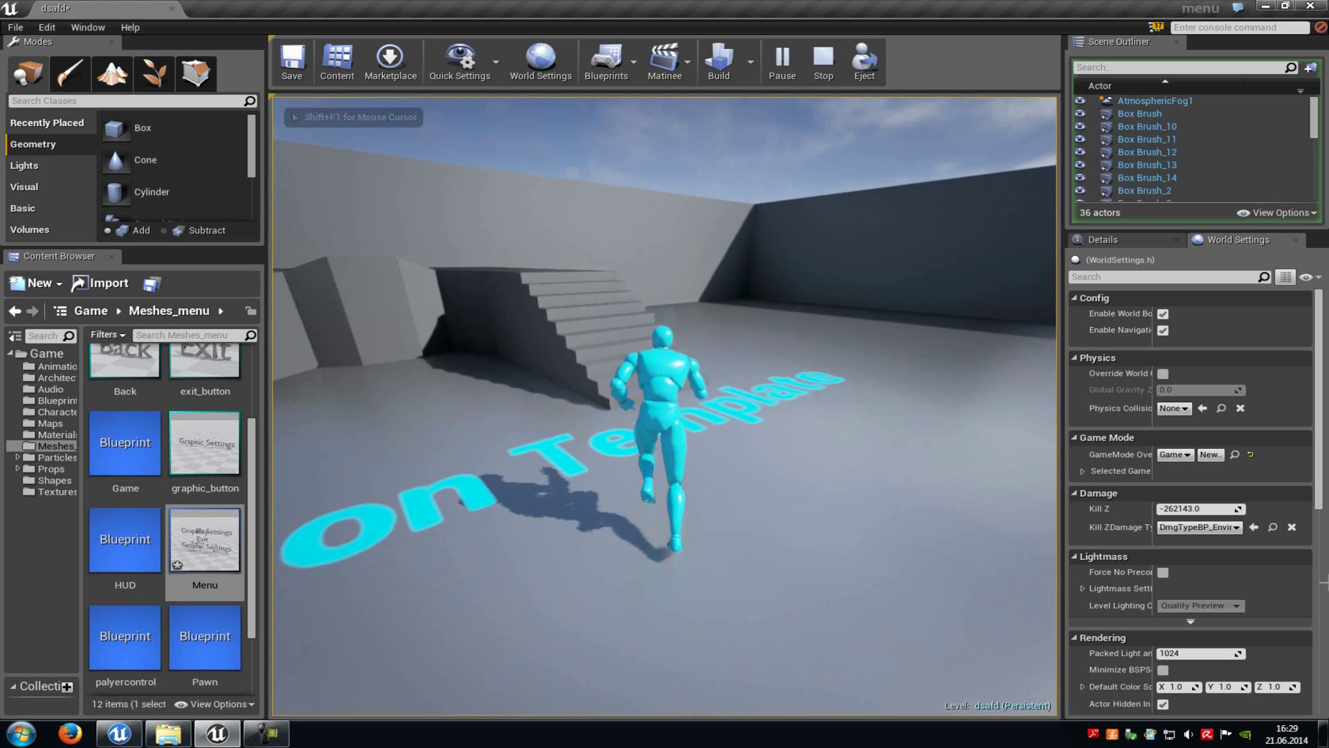
{"action": "key", "text": "Escape"}
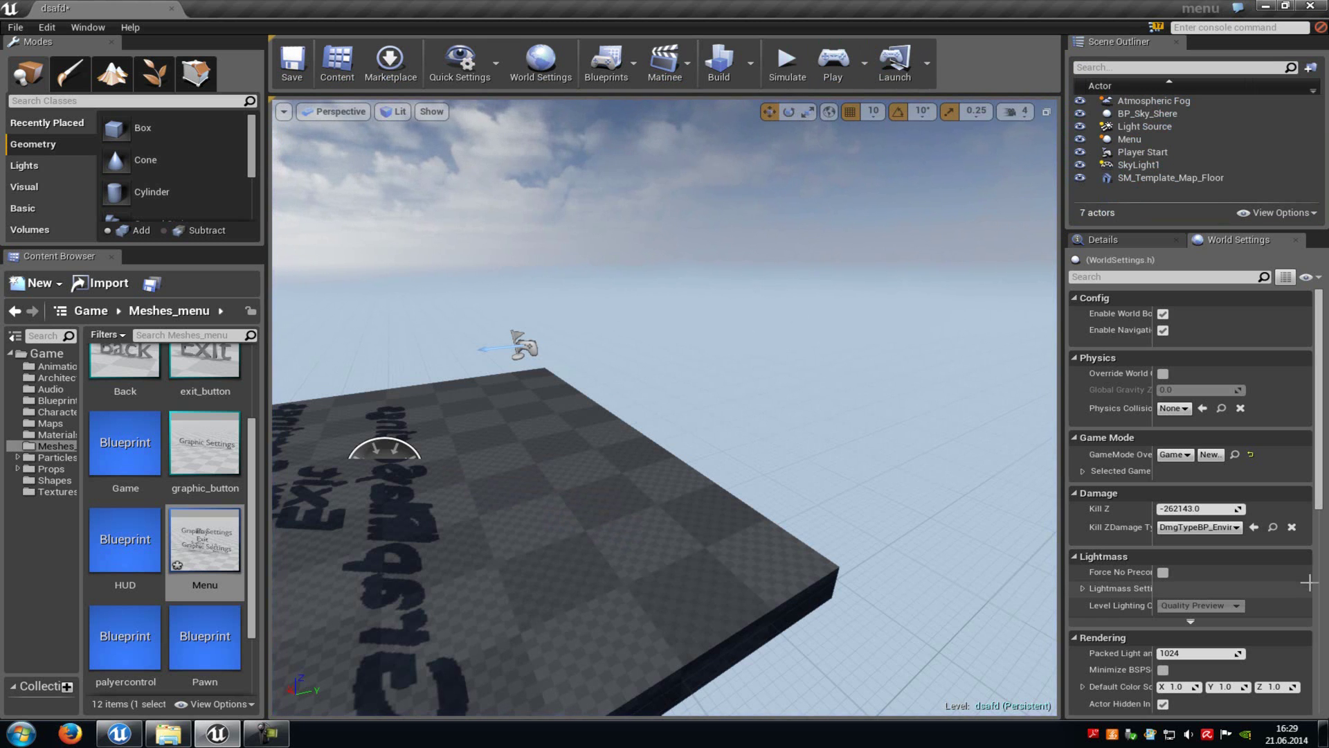
- Examine the Menu Blueprint's event graph and the arrangement of its text components, and return to the level
{"action": "right_click_drag", "start_coordinate": [754, 469], "coordinate": [182, 413]}
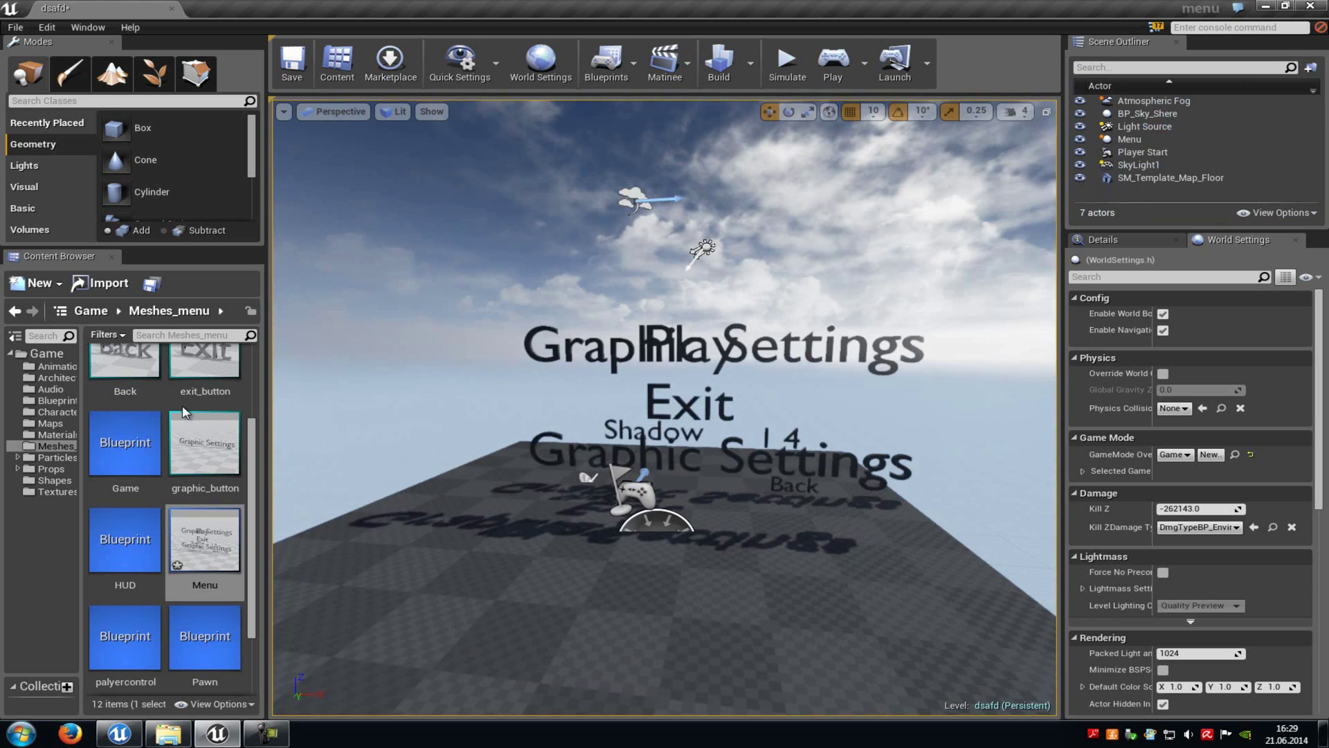
{"action": "double_click", "coordinate": [207, 543]}
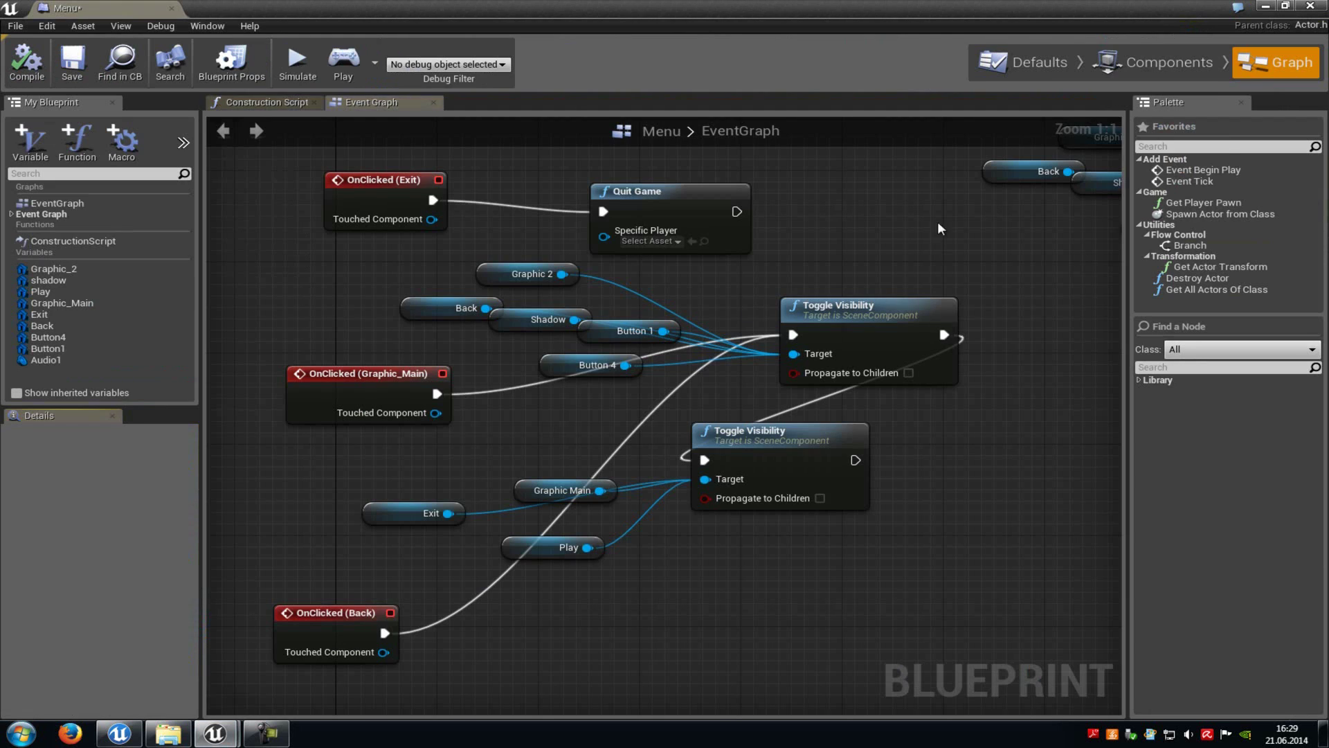
{"action": "left_click", "coordinate": [1163, 67]}
{"action": "scroll", "coordinate": [949, 291], "scroll_direction": "down", "scroll_amount": 5}
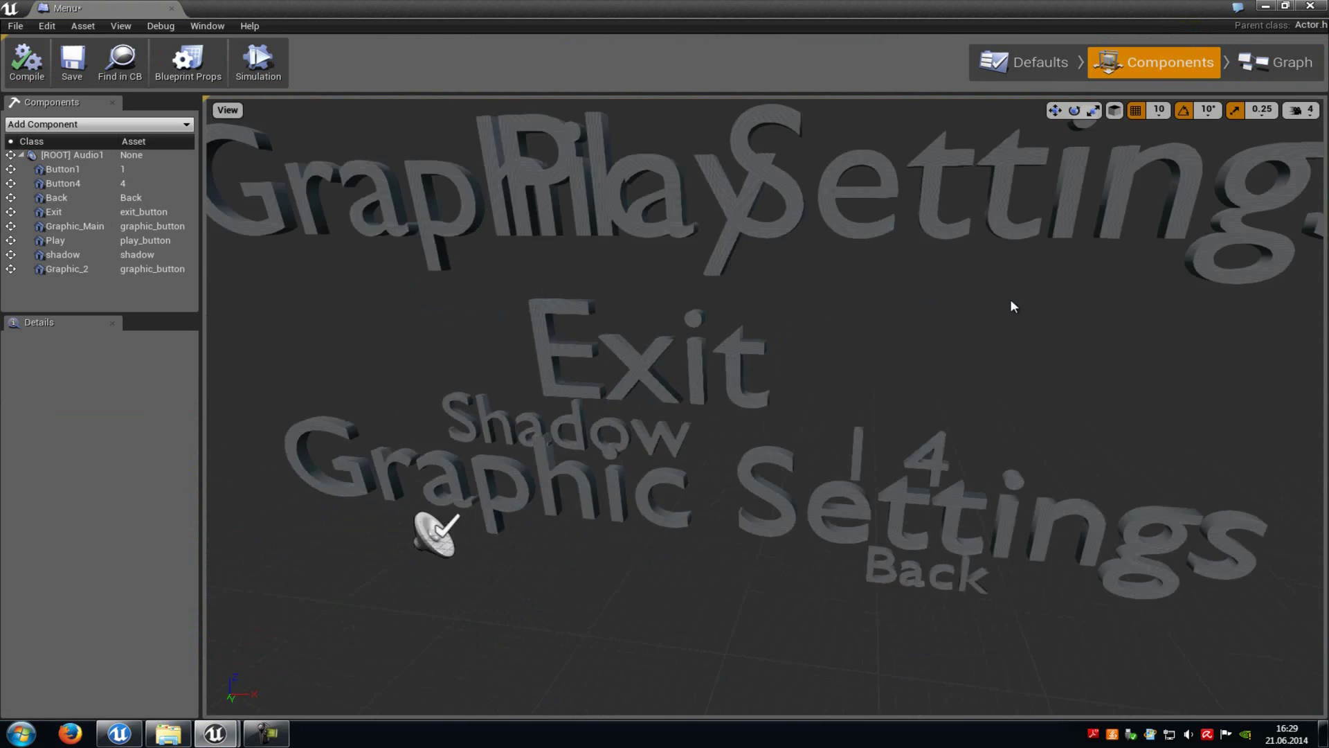
{"action": "scroll", "coordinate": [1013, 304], "scroll_direction": "down", "scroll_amount": 4}
{"action": "left_click_drag", "start_coordinate": [920, 294], "coordinate": [997, 263]}
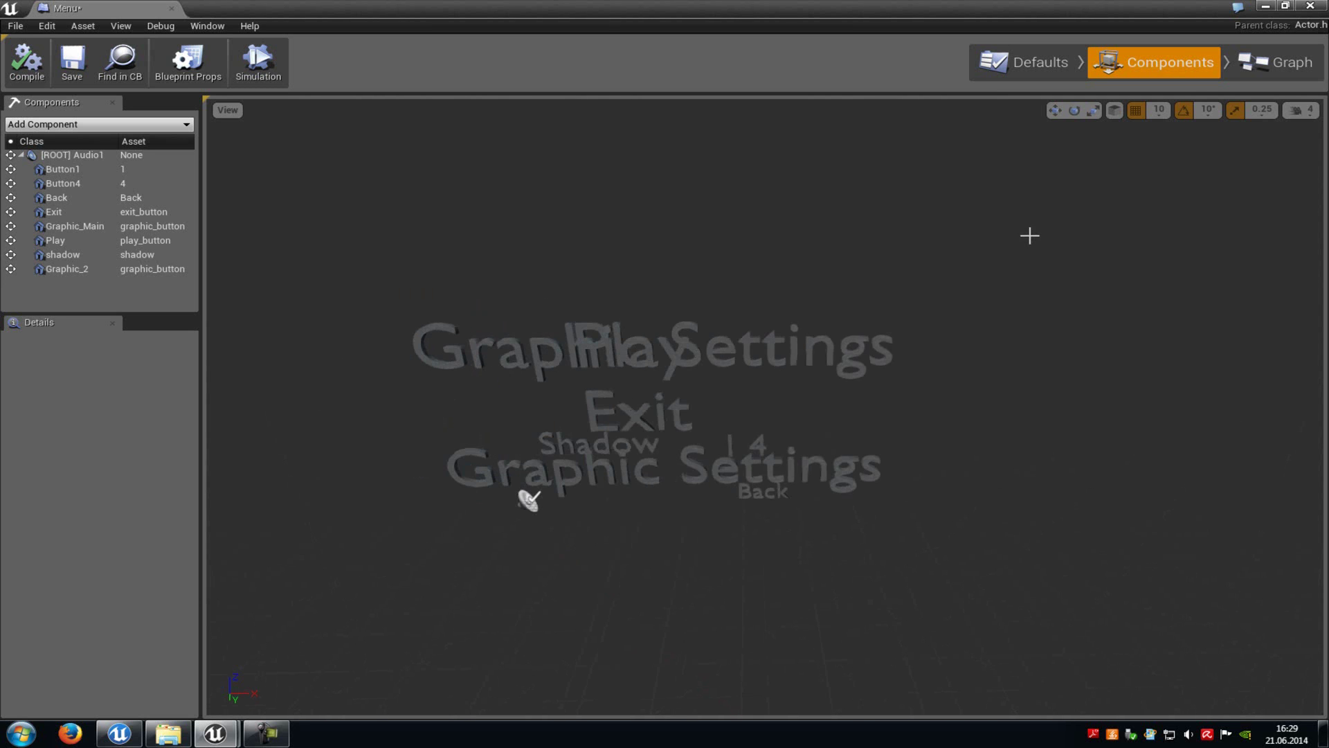
{"action": "left_click_drag", "start_coordinate": [950, 317], "coordinate": [1013, 249]}
{"action": "left_click", "coordinate": [1265, 6]}
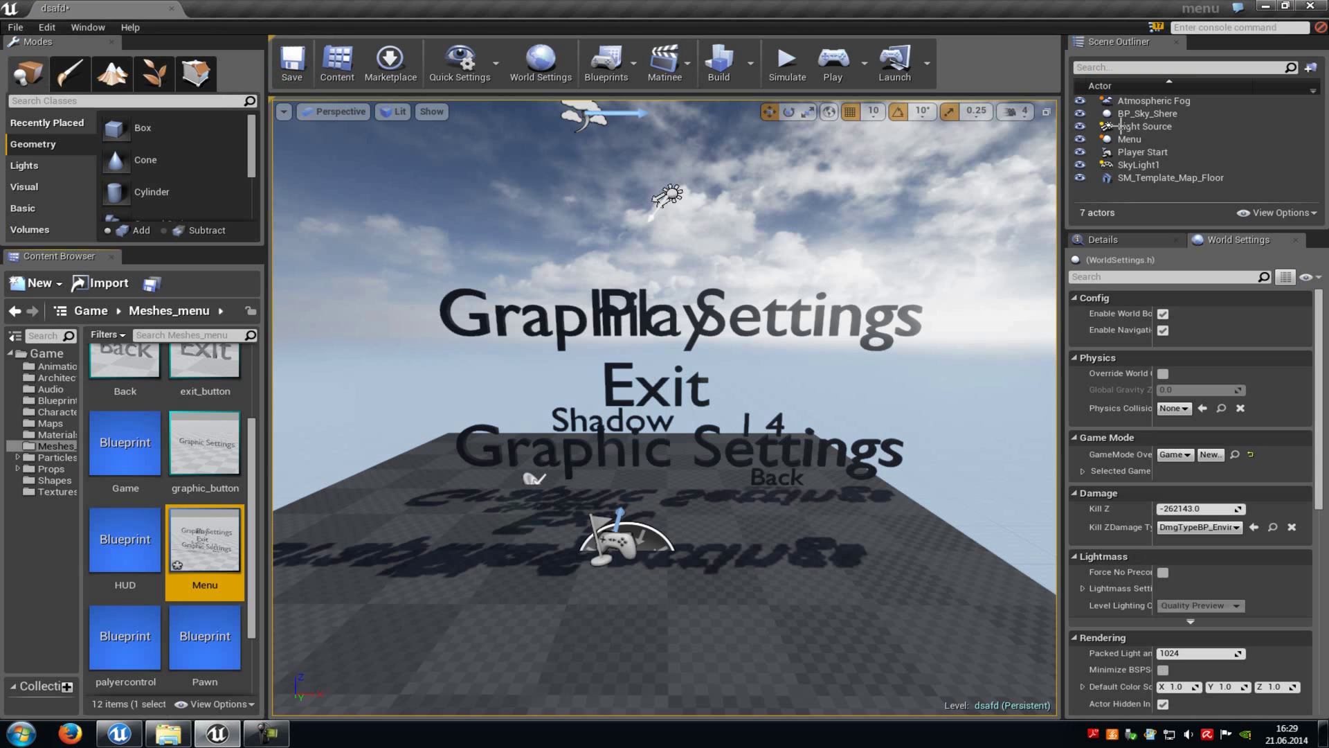